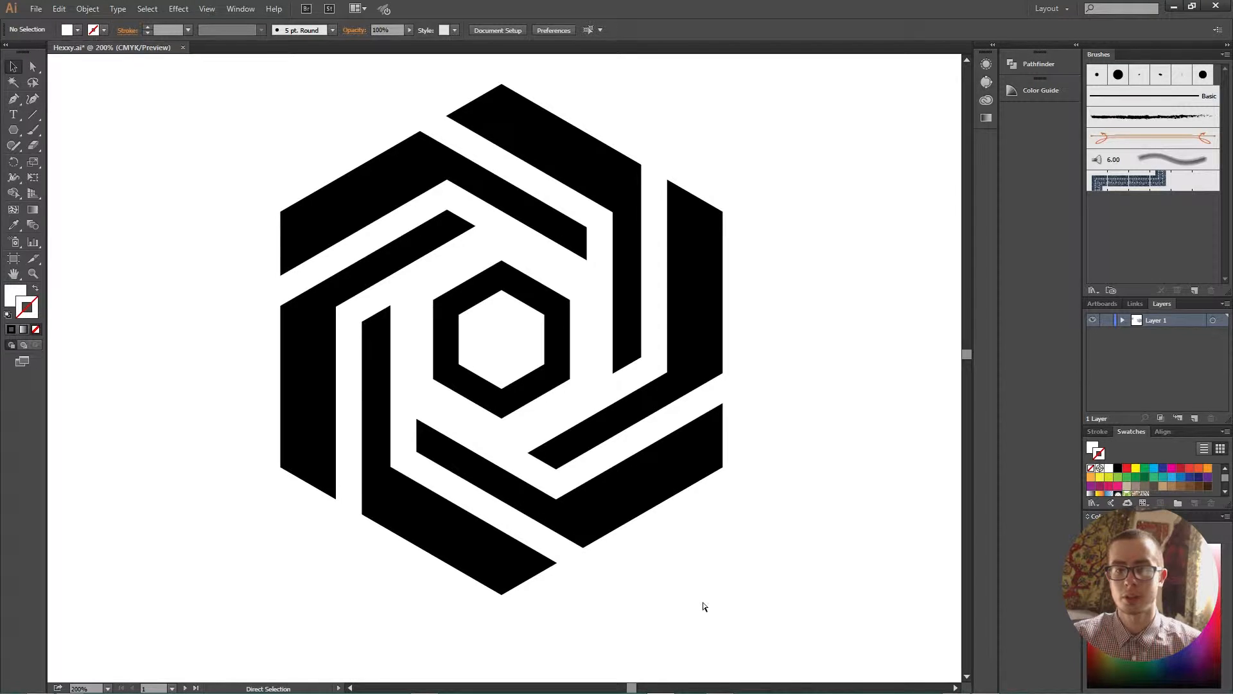
- View the finished hexagon logo and the repeating pattern built from it in the reference document
{"action": "key", "text": "ctrl+minus"}
{"action": "key", "text": "ctrl+minus"}
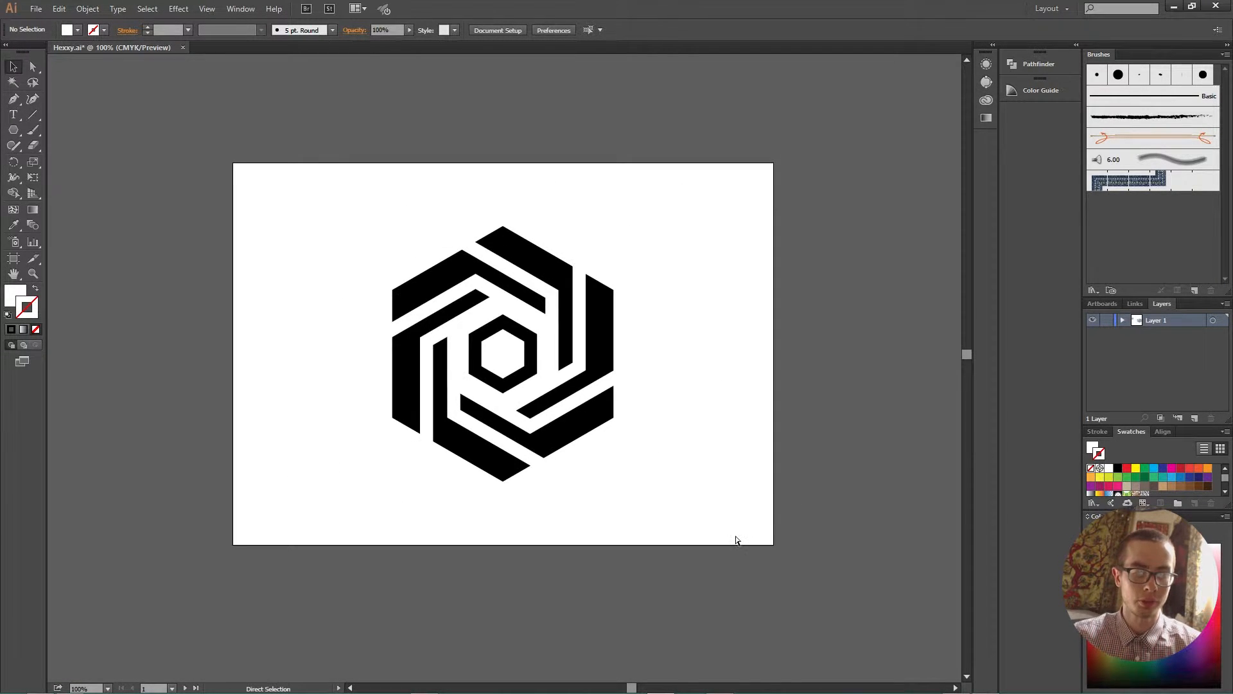
{"action": "scroll", "coordinate": [738, 533], "scroll_direction": "right", "scroll_amount": 5}
{"action": "scroll", "coordinate": [747, 518], "scroll_direction": "right", "scroll_amount": 10}
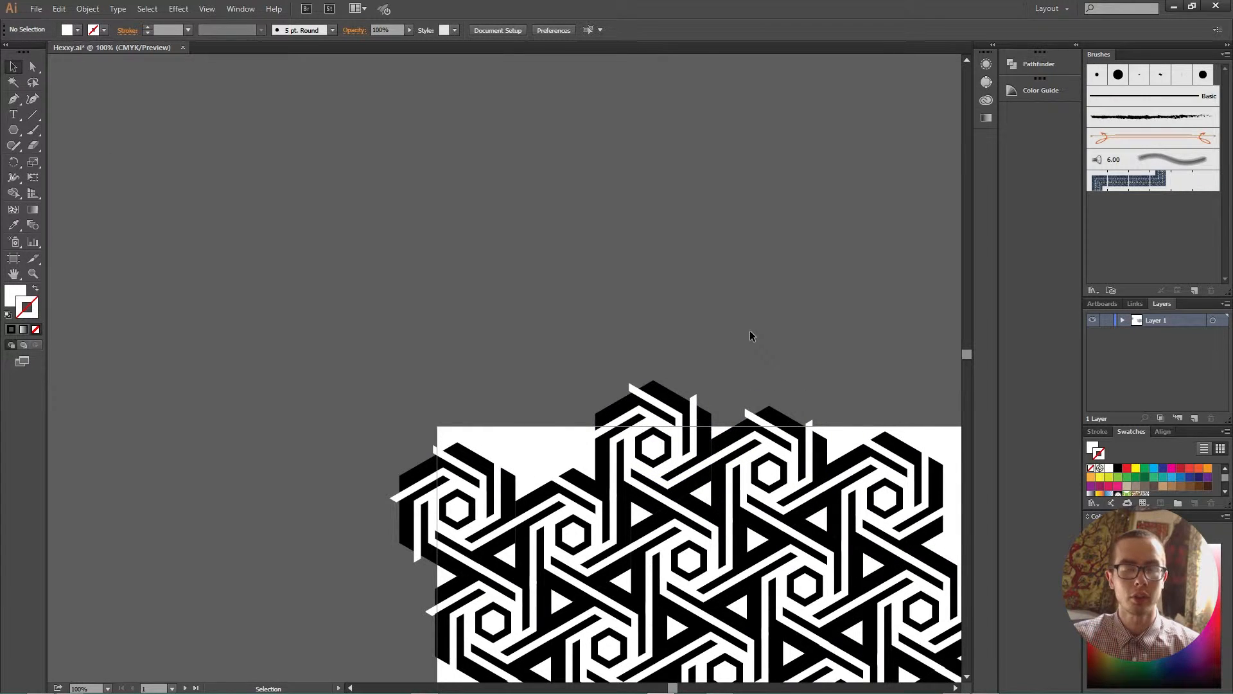
{"action": "scroll", "coordinate": [752, 336], "scroll_direction": "down", "scroll_amount": 5}
- Create a new blank document with the preset settings
{"action": "left_click", "coordinate": [36, 9]}
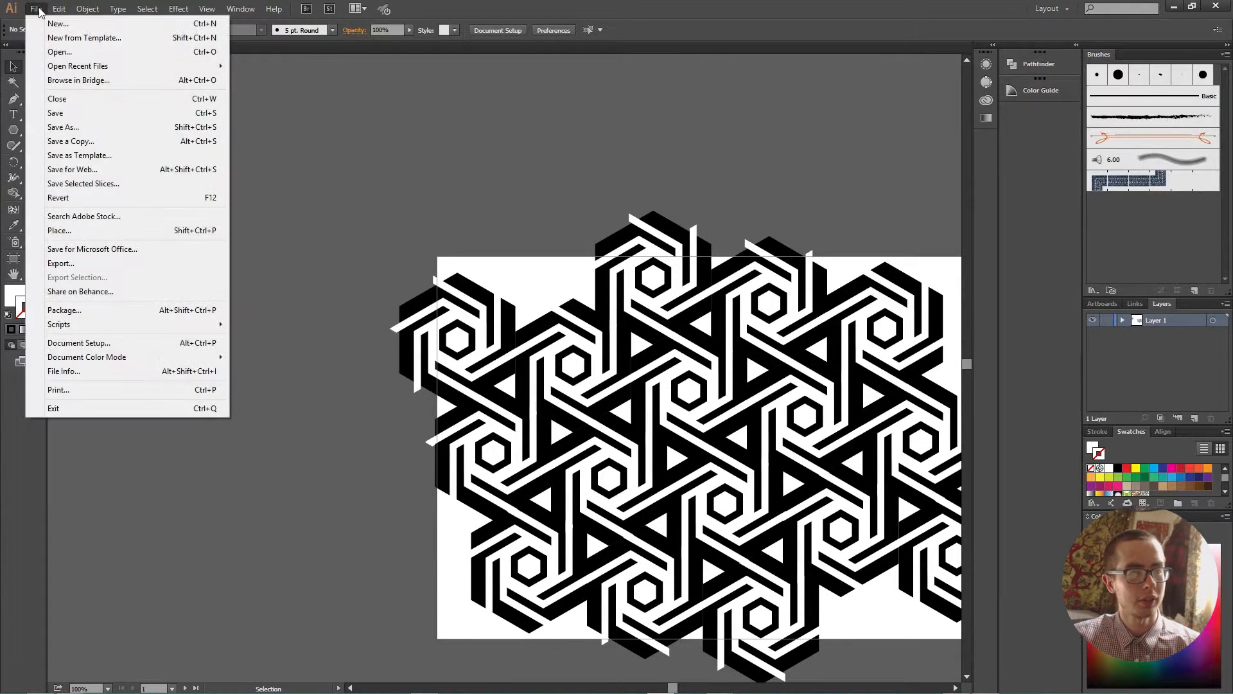
{"action": "left_click", "coordinate": [45, 25]}
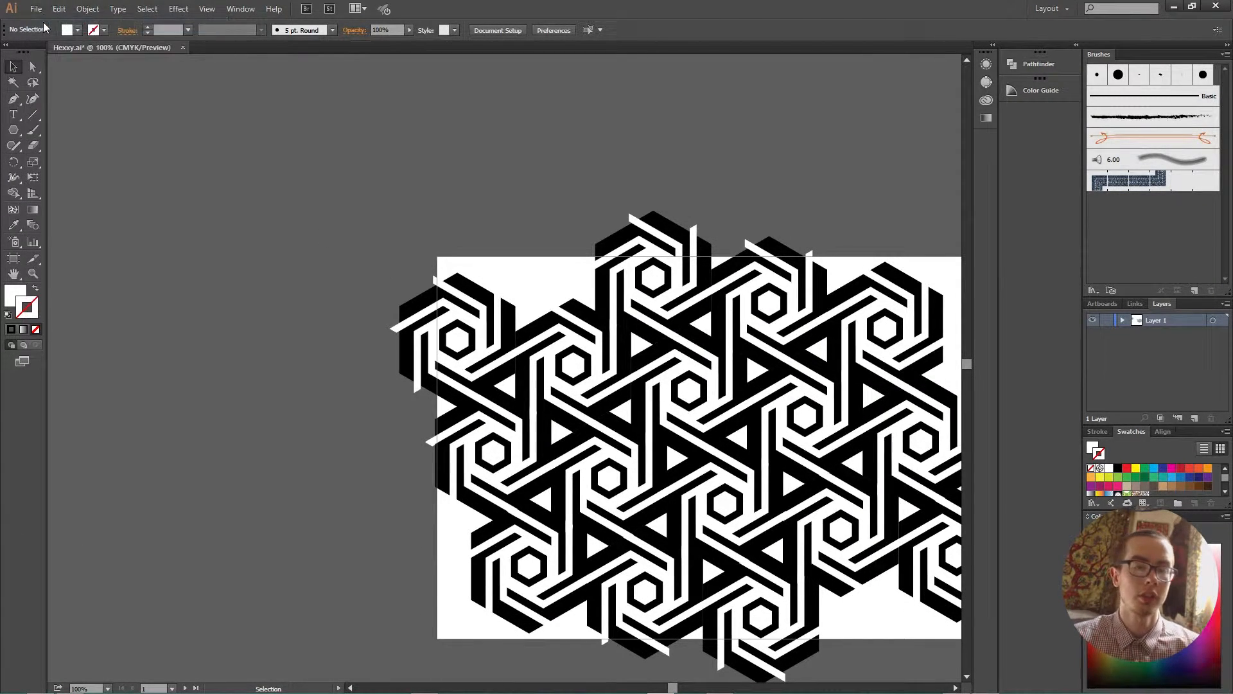
{"action": "key", "text": "Return"}
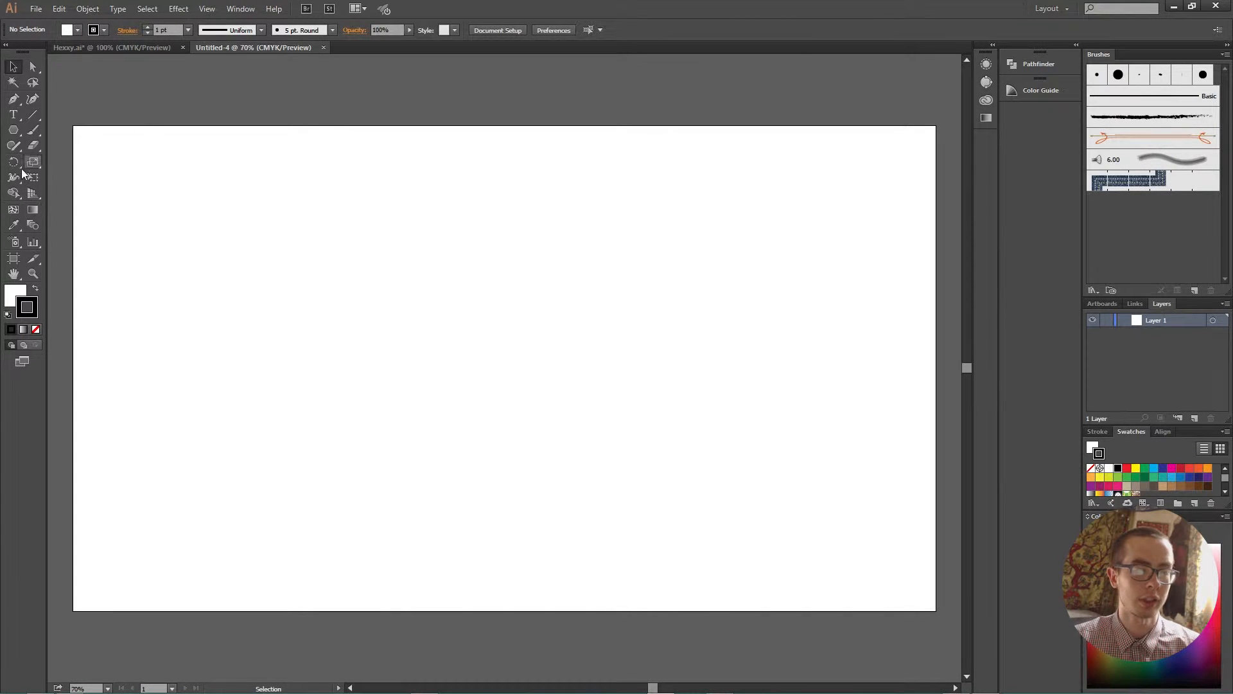
- Draw a polygon with a 250 px radius and 6 sides, and centre it on the artboard
{"action": "left_click", "coordinate": [12, 129]}
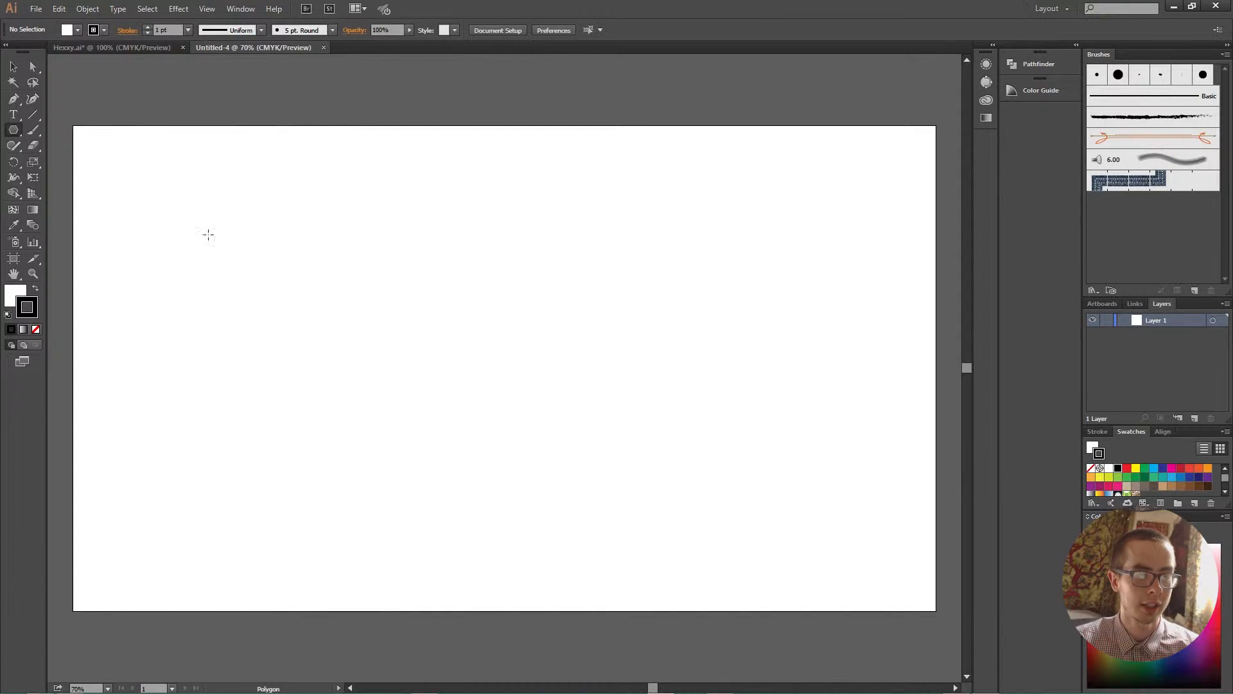
{"action": "left_click_drag", "start_coordinate": [12, 129], "coordinate": [66, 174]}
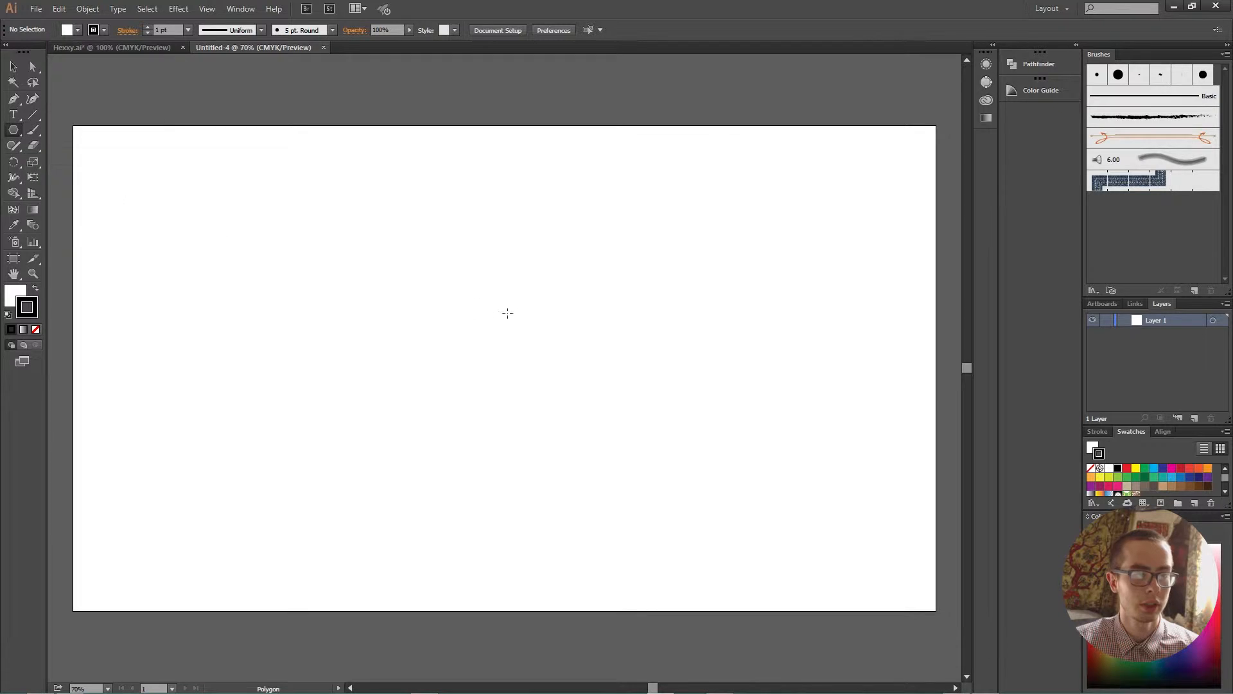
{"action": "left_click", "coordinate": [509, 352]}
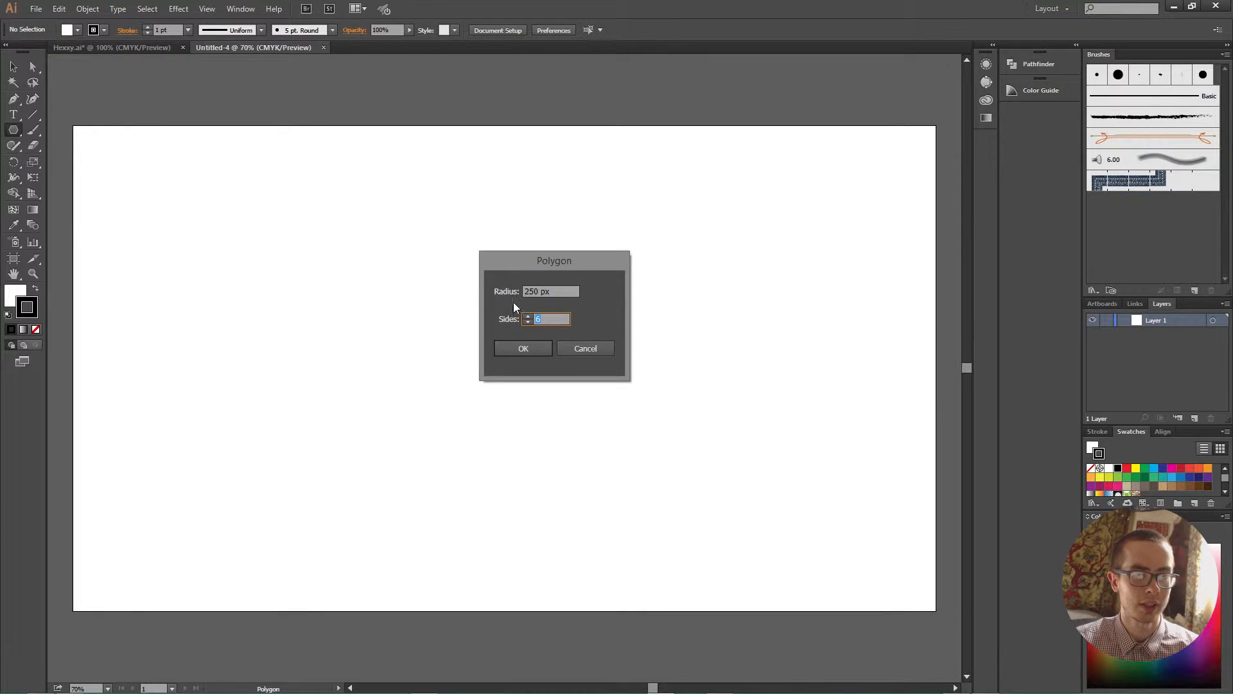
{"action": "left_click", "coordinate": [526, 351]}
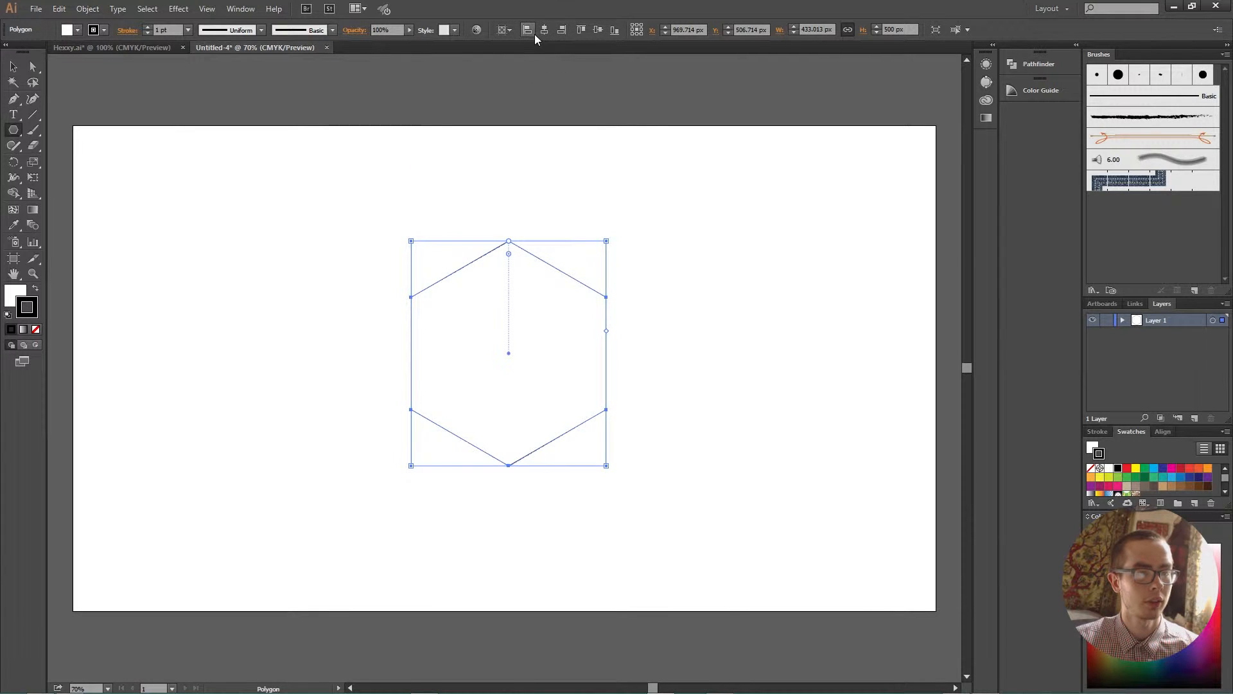
{"action": "left_click", "coordinate": [601, 29]}
{"action": "key", "text": "v"}
{"action": "left_click_drag", "start_coordinate": [351, 191], "coordinate": [698, 500]}
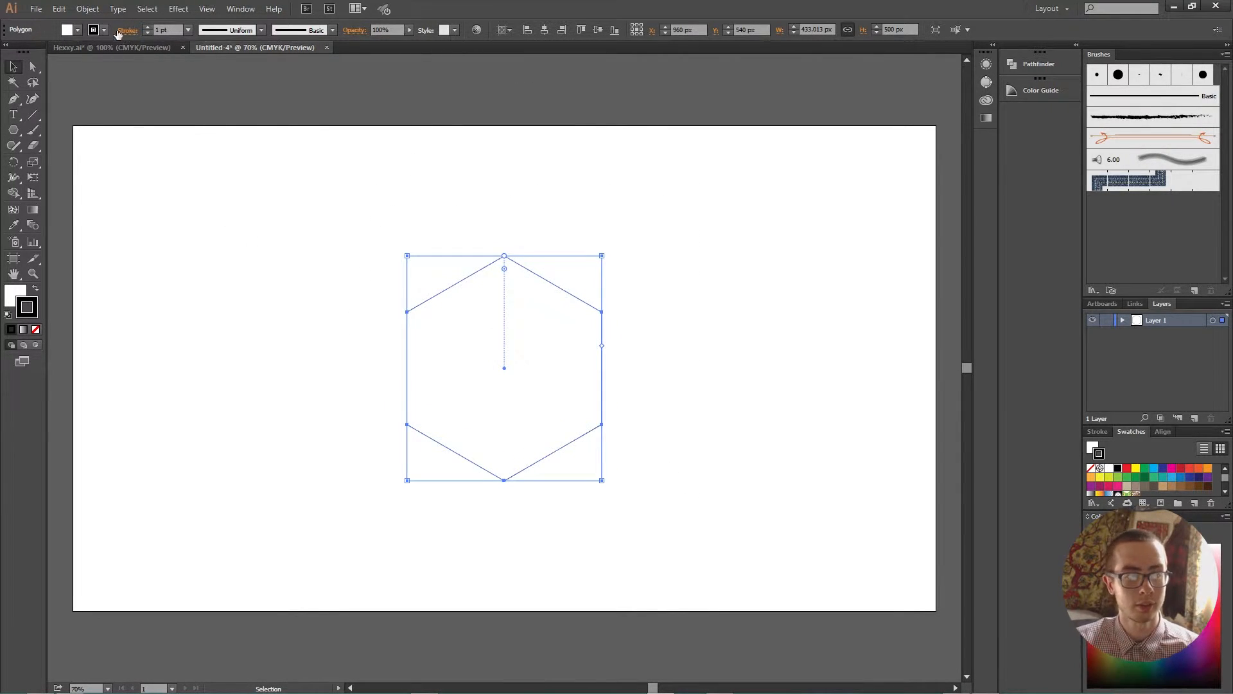
- Set the hexagon's stroke weight to 100 pt
{"action": "left_click", "coordinate": [188, 30]}
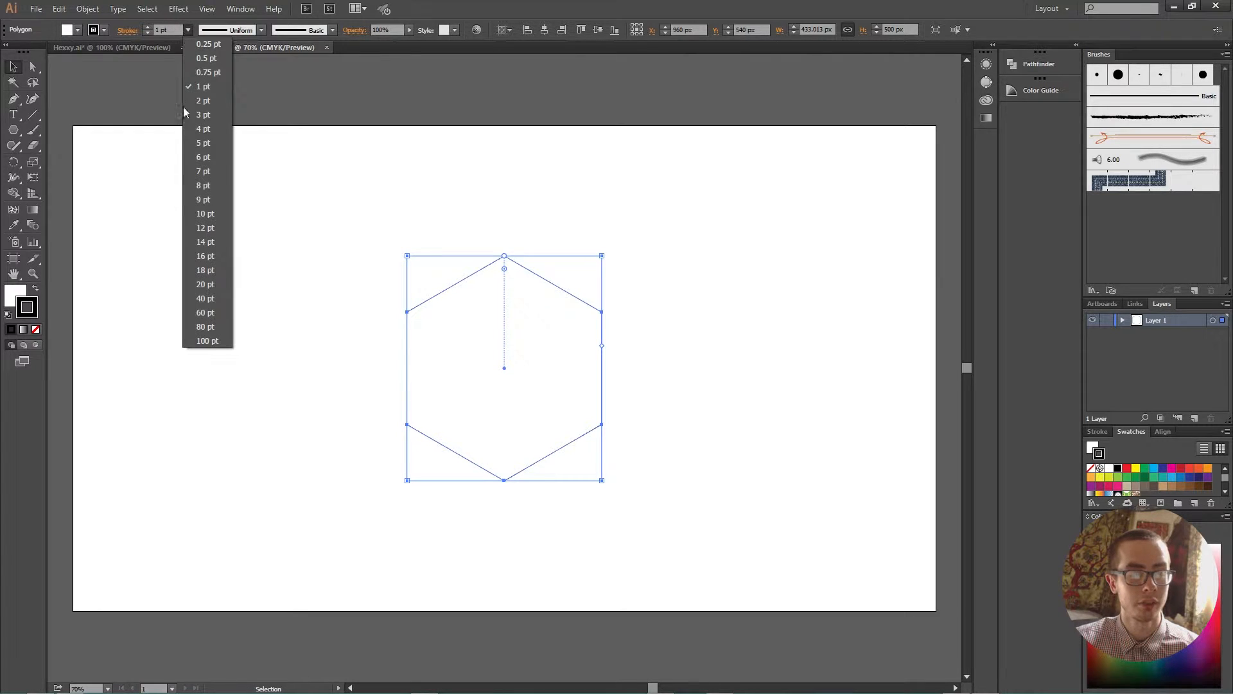
{"action": "left_click", "coordinate": [205, 341]}
{"action": "left_click", "coordinate": [267, 291]}
{"action": "left_click", "coordinate": [475, 293]}
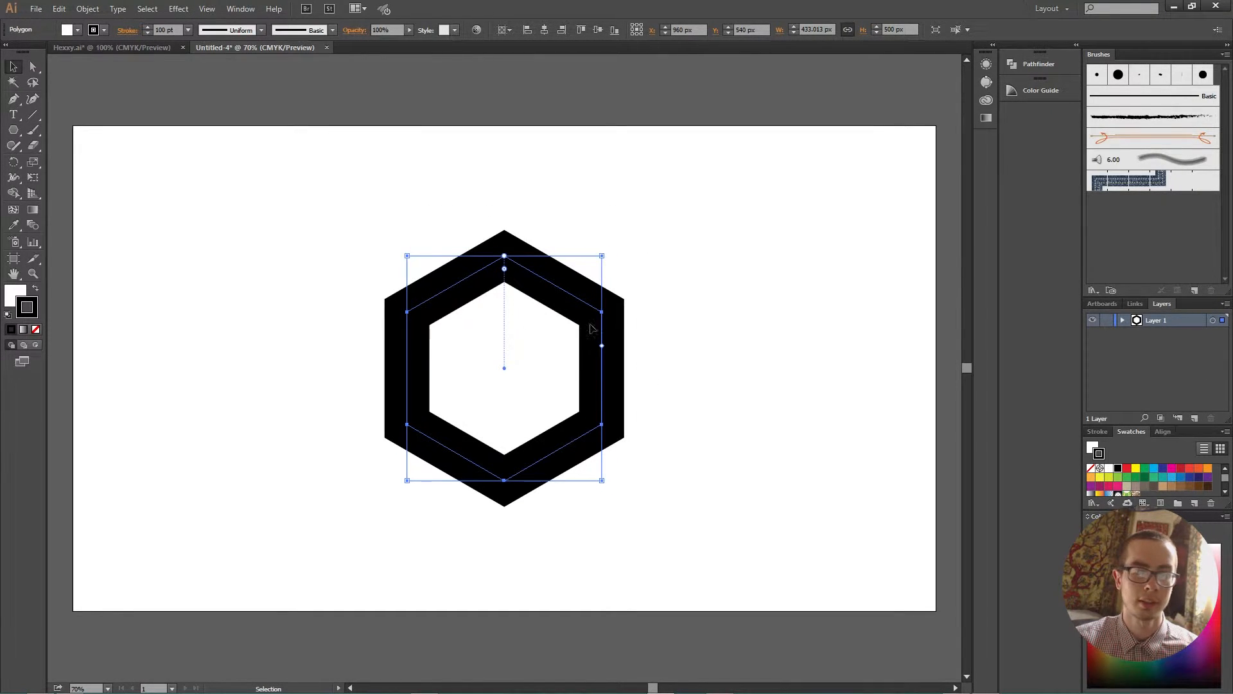
- Duplicate the thick hexagon and place the copy to the upper right of the original
{"action": "key", "text": "a"}
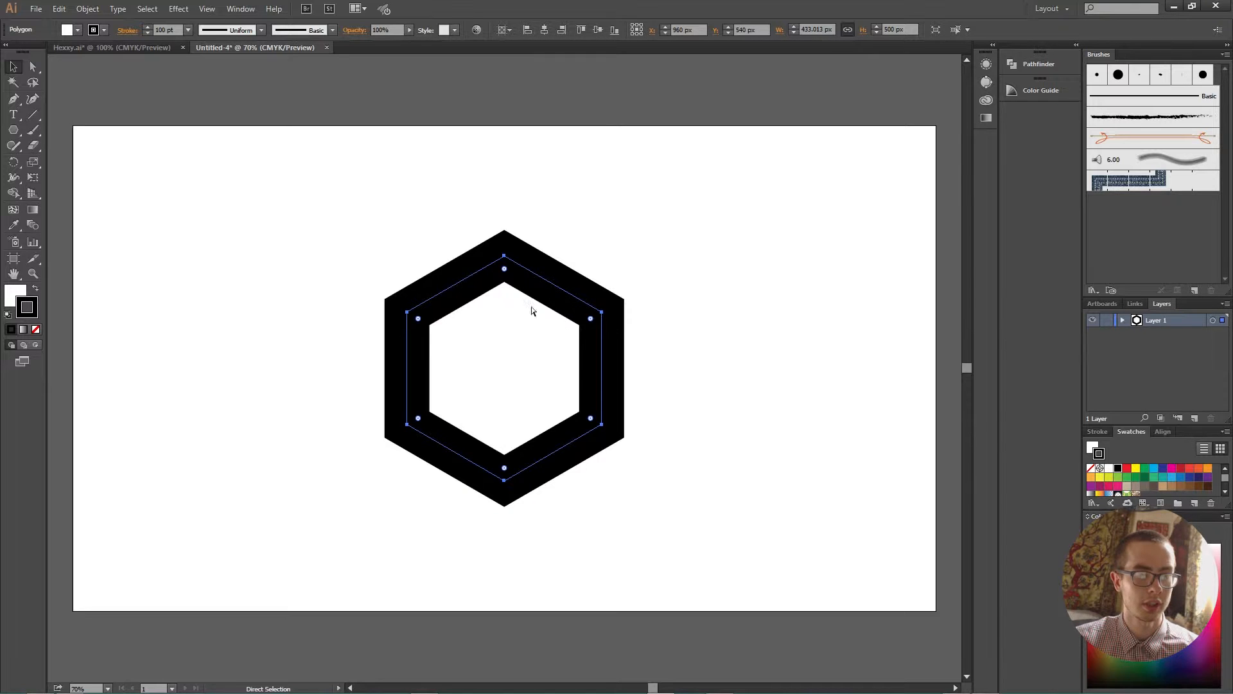
{"action": "key", "text": "v"}
{"action": "left_click_drag", "start_coordinate": [548, 288], "coordinate": [845, 240]}
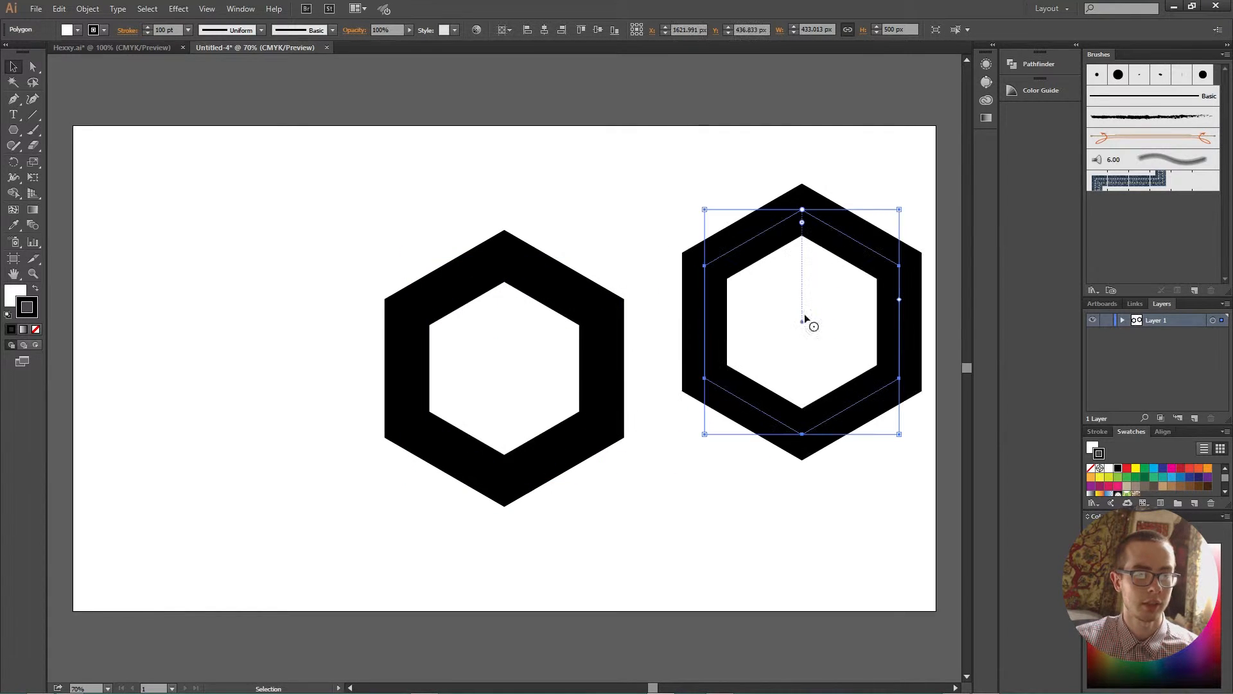
{"action": "left_click", "coordinate": [734, 537]}
- Expand both the fill and the stroke of the centred original hexagon into shapes
{"action": "left_click_drag", "start_coordinate": [420, 208], "coordinate": [586, 498]}
{"action": "left_click", "coordinate": [87, 8]}
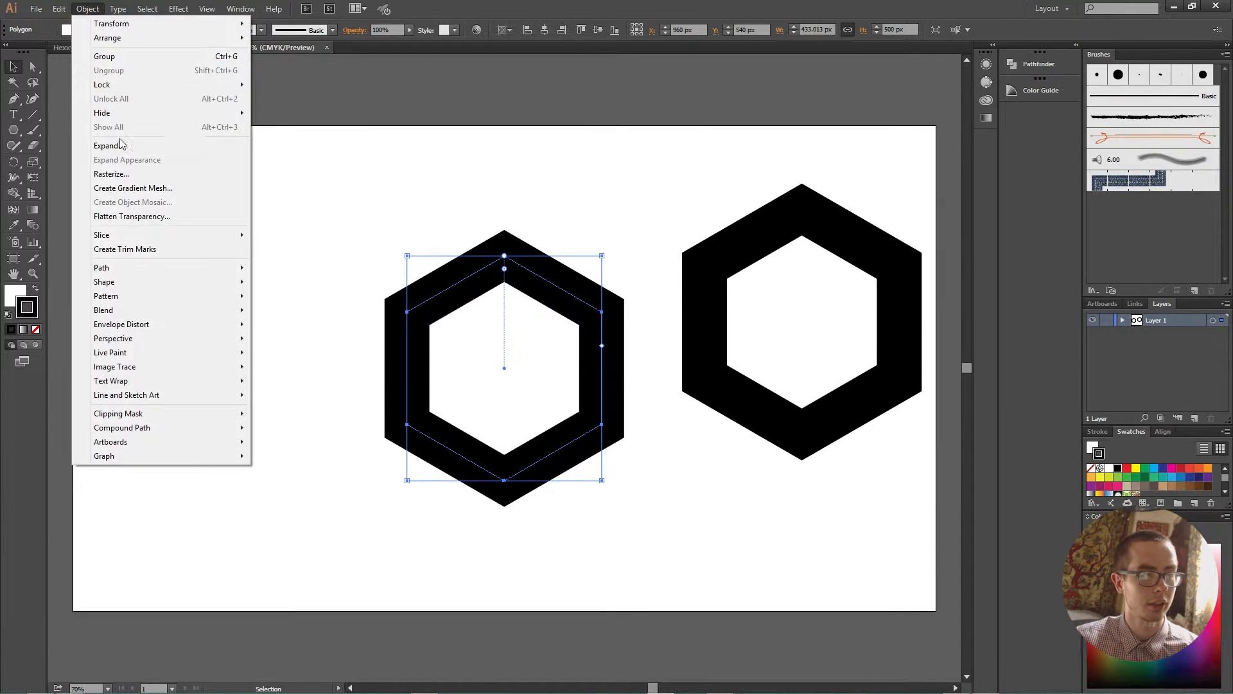
{"action": "left_click", "coordinate": [121, 145]}
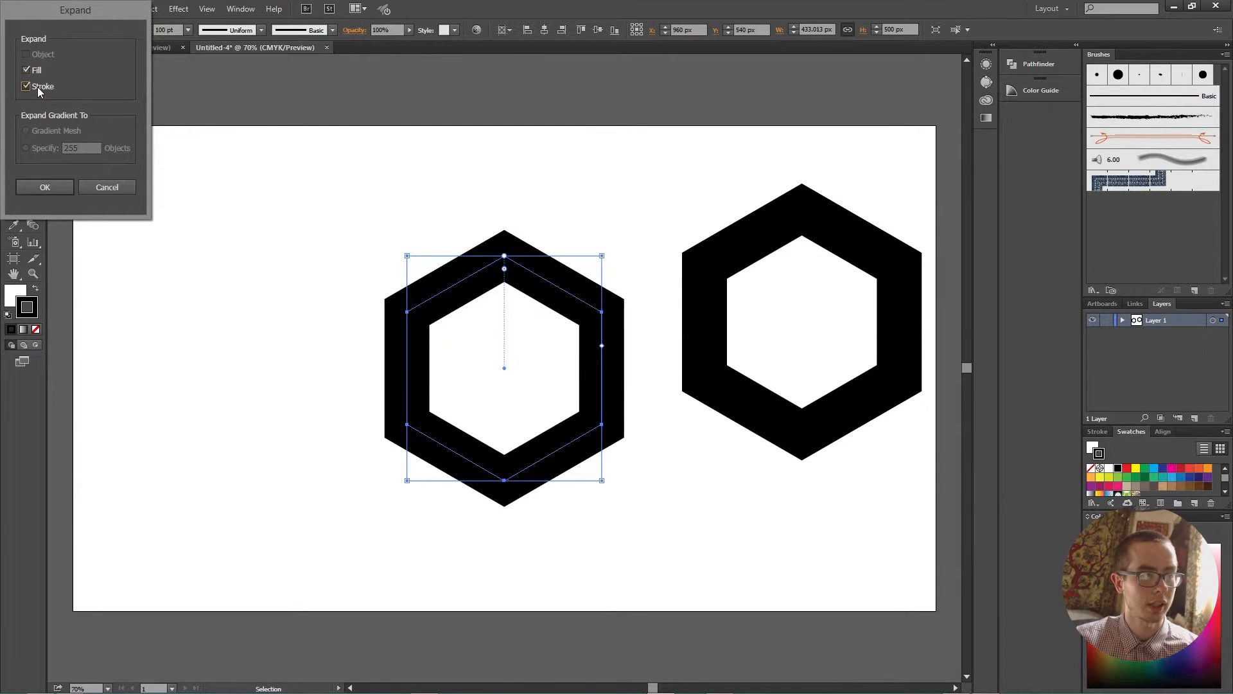
{"action": "left_click", "coordinate": [44, 191]}
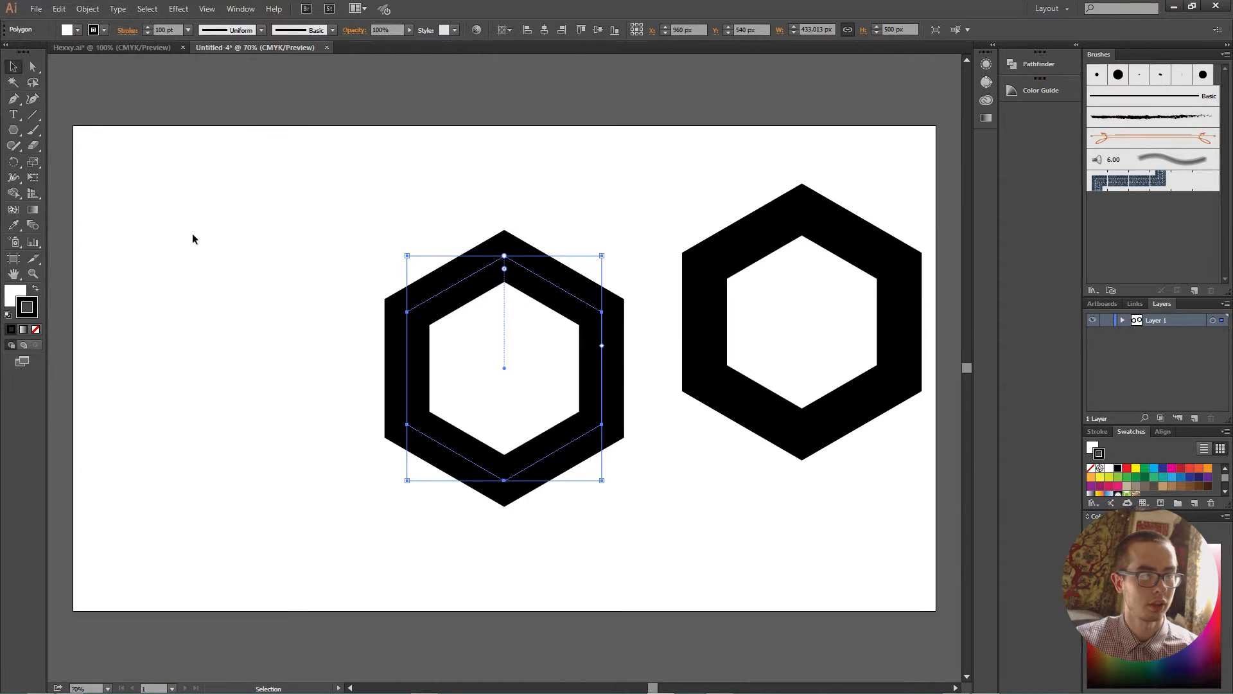
{"action": "left_click", "coordinate": [87, 8]}
{"action": "left_click", "coordinate": [111, 146]}
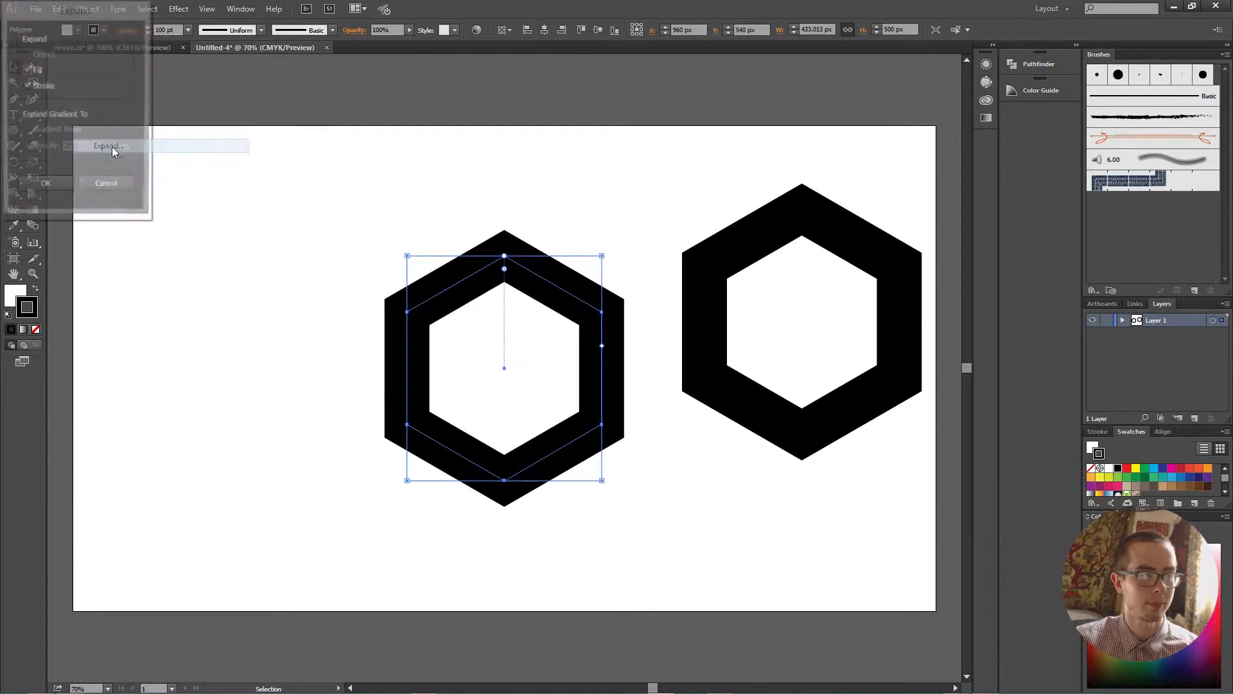
{"action": "left_click", "coordinate": [36, 185]}
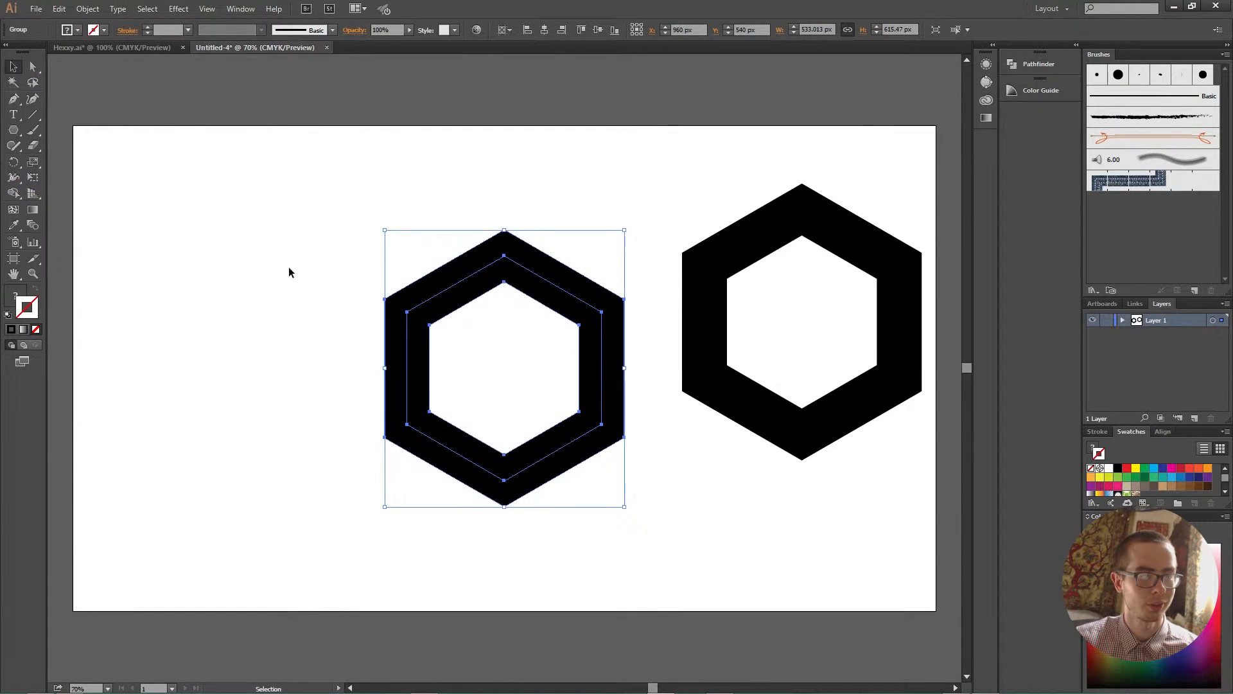
- Ungroup the expanded hexagon twice so its fill and ring become separate objects
{"action": "left_click", "coordinate": [468, 311]}
{"action": "left_click_drag", "start_coordinate": [385, 194], "coordinate": [560, 315]}
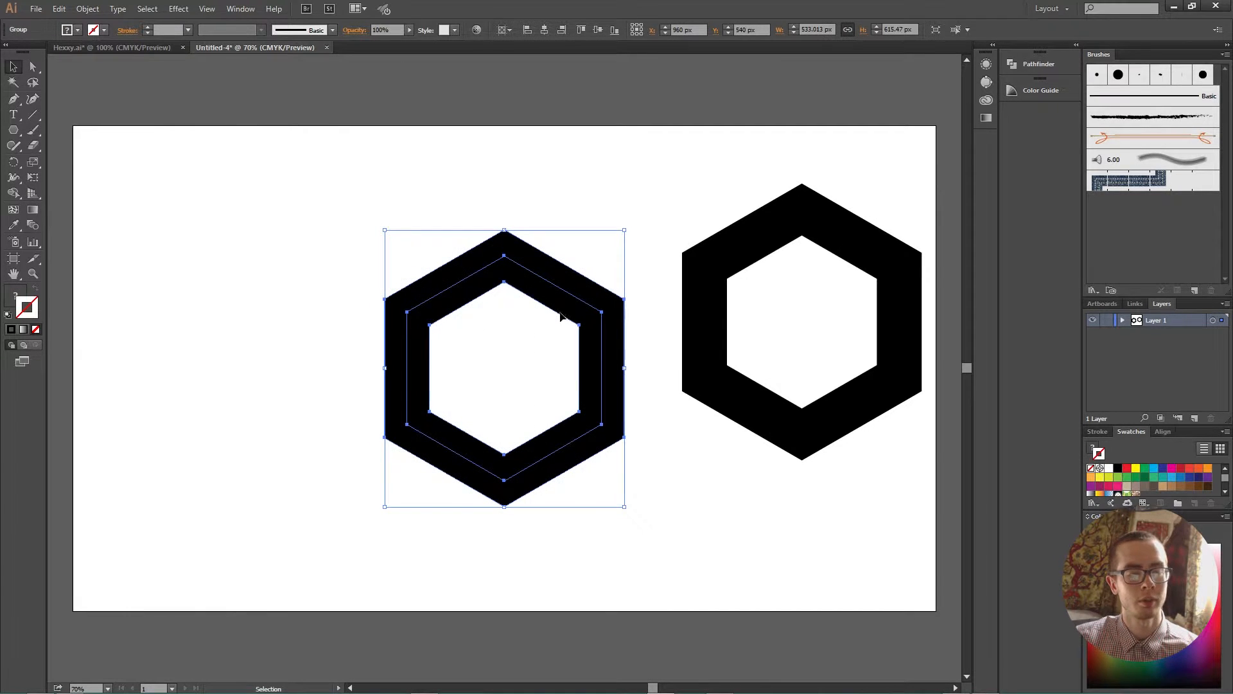
{"action": "right_click", "coordinate": [495, 333]}
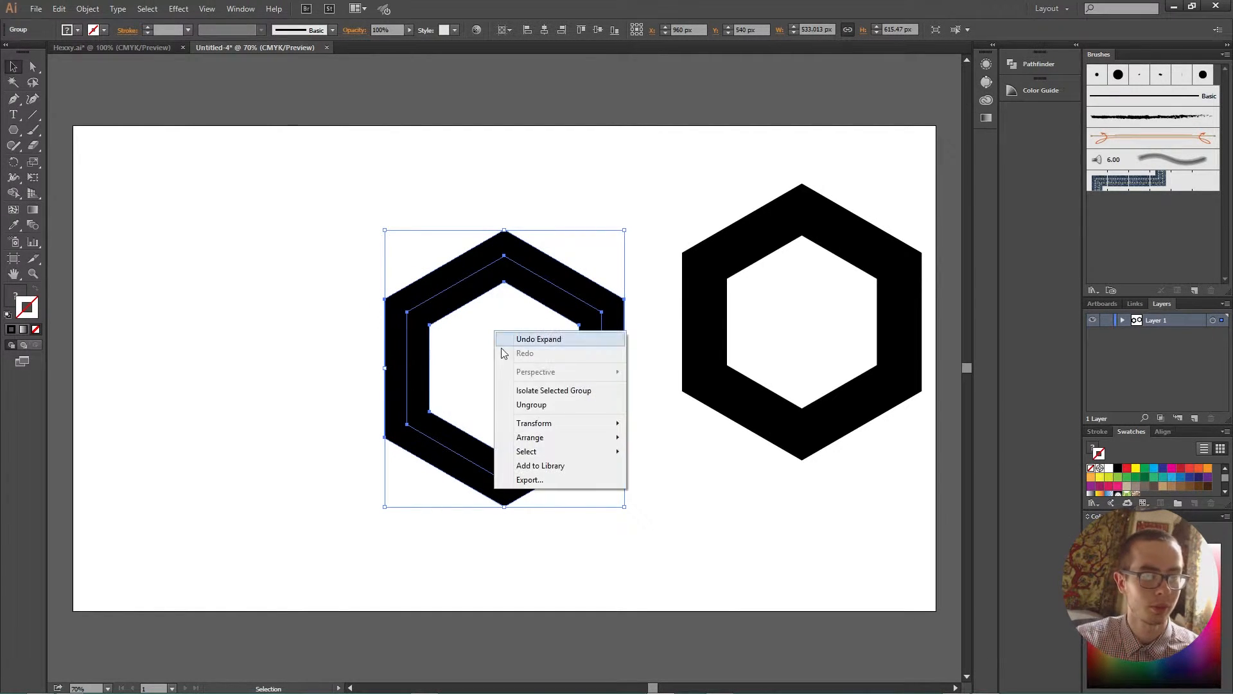
{"action": "left_click", "coordinate": [544, 409]}
{"action": "left_click", "coordinate": [580, 221]}
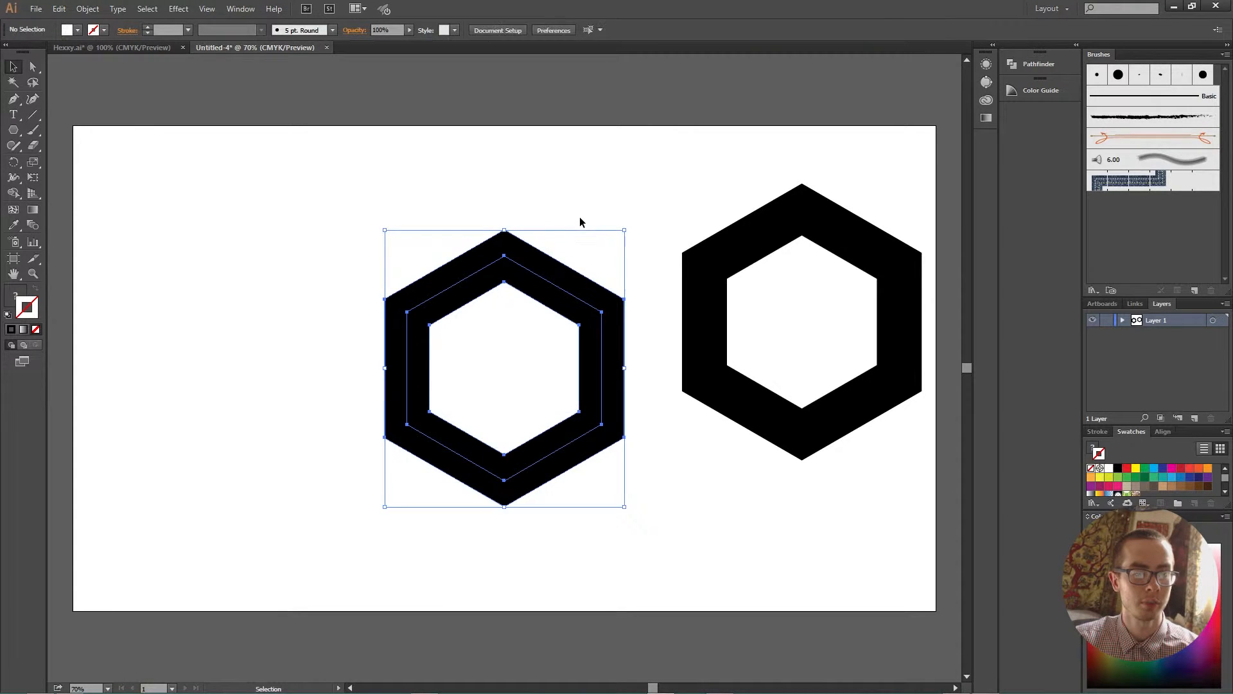
{"action": "left_click", "coordinate": [530, 340]}
{"action": "right_click", "coordinate": [487, 363]}
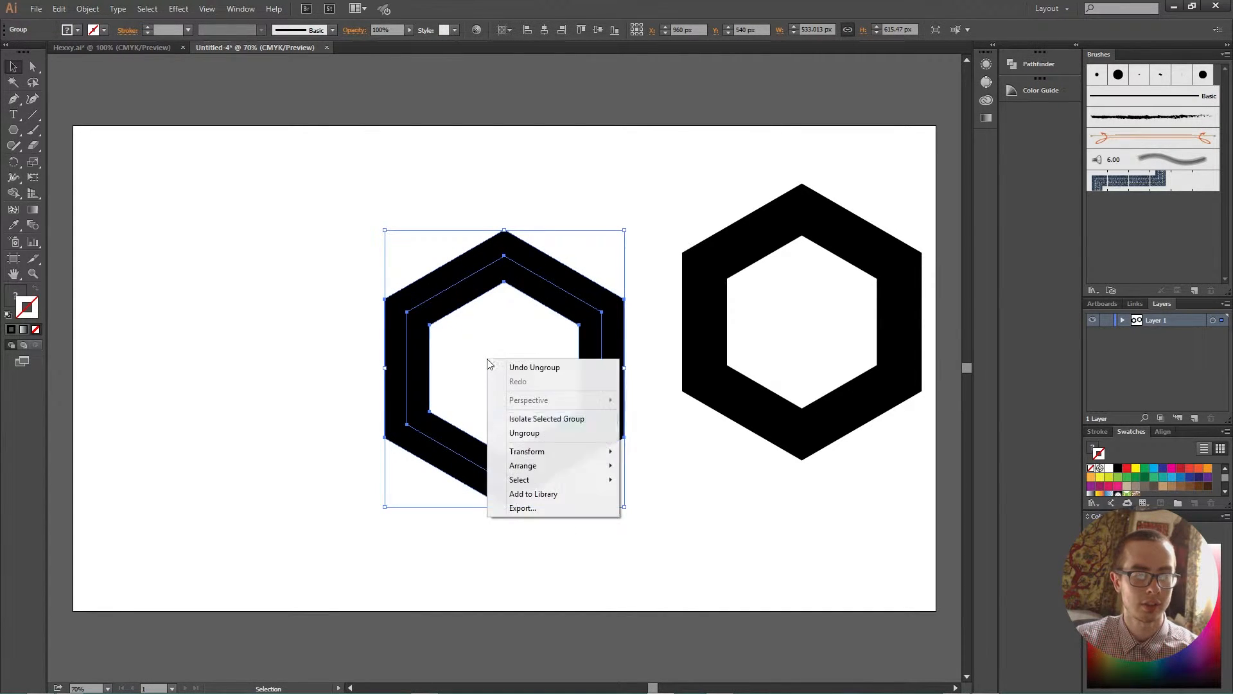
{"action": "left_click", "coordinate": [514, 431]}
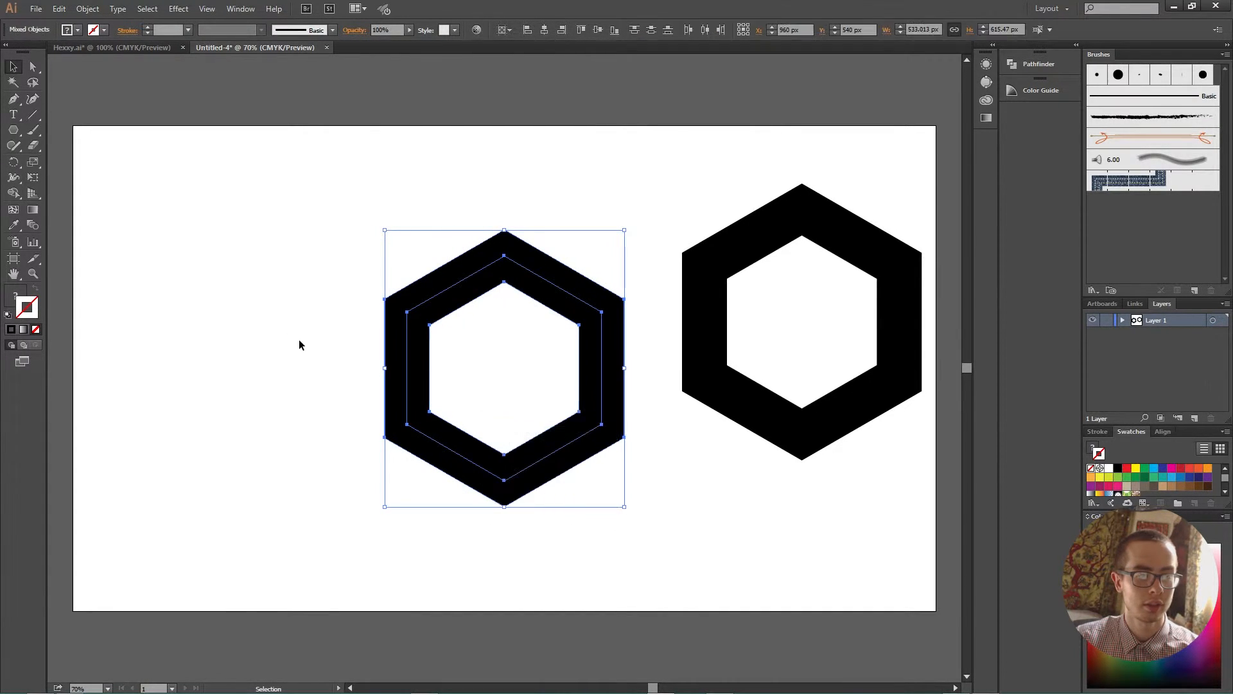
- Delete the white fill hexagon inside the expanded black ring
{"action": "left_click", "coordinate": [461, 350]}
{"action": "key", "text": "Delete"}
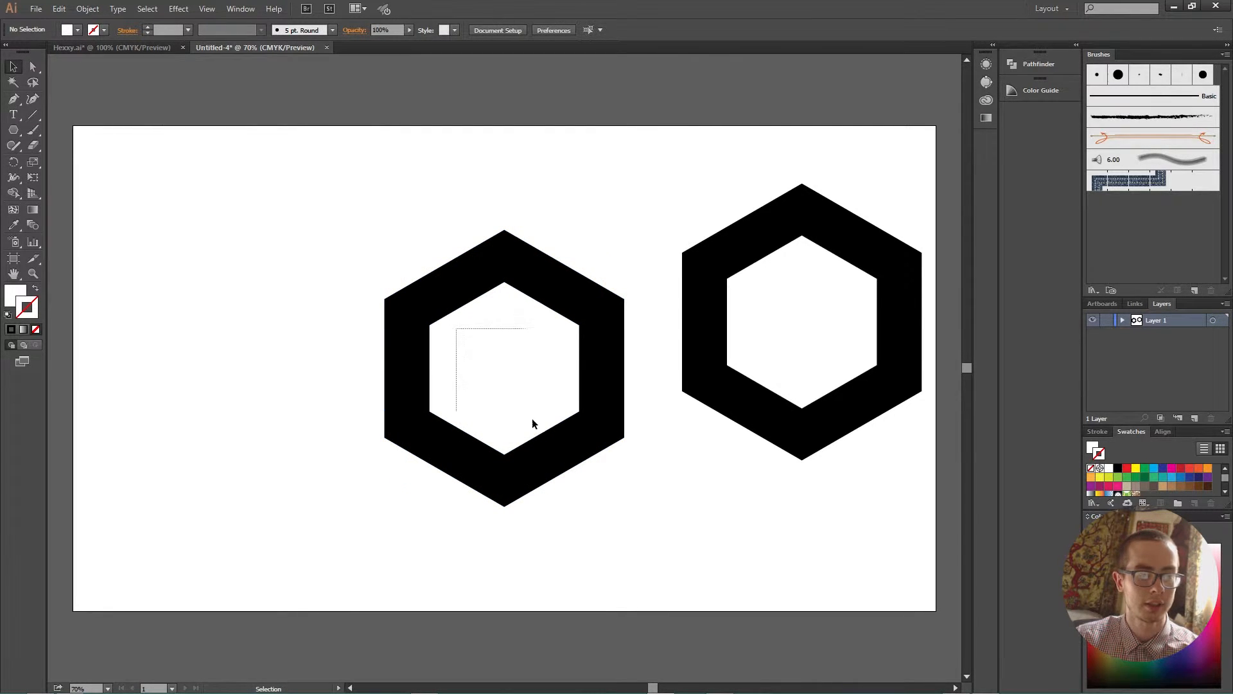
{"action": "left_click_drag", "start_coordinate": [531, 424], "coordinate": [524, 395]}
{"action": "left_click", "coordinate": [502, 369]}
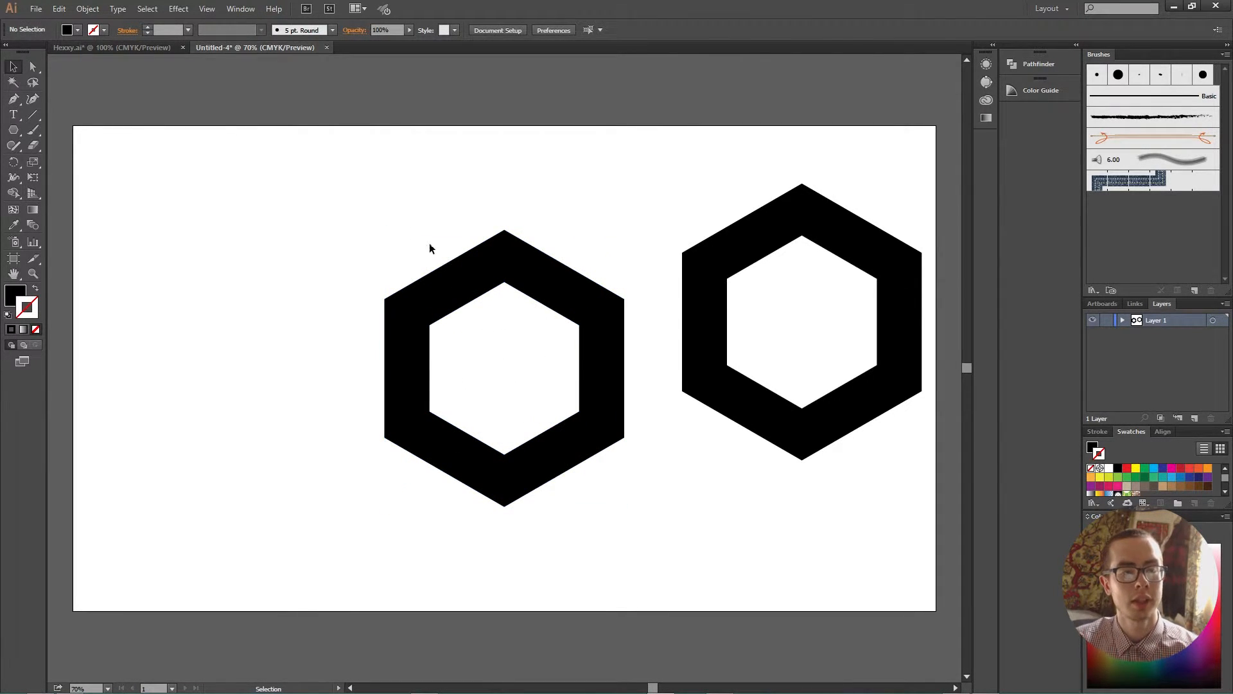
{"action": "left_click_drag", "start_coordinate": [579, 308], "coordinate": [418, 270]}
{"action": "key", "text": "ctrl+z"}
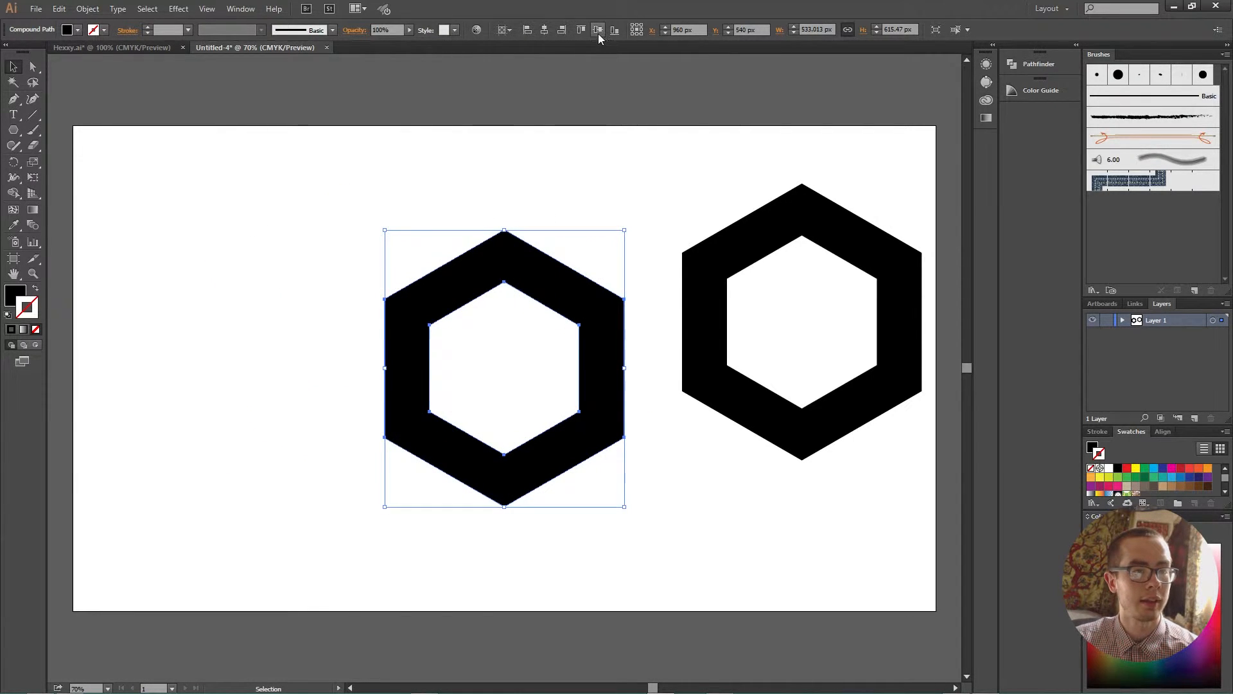
{"action": "left_click", "coordinate": [729, 212]}
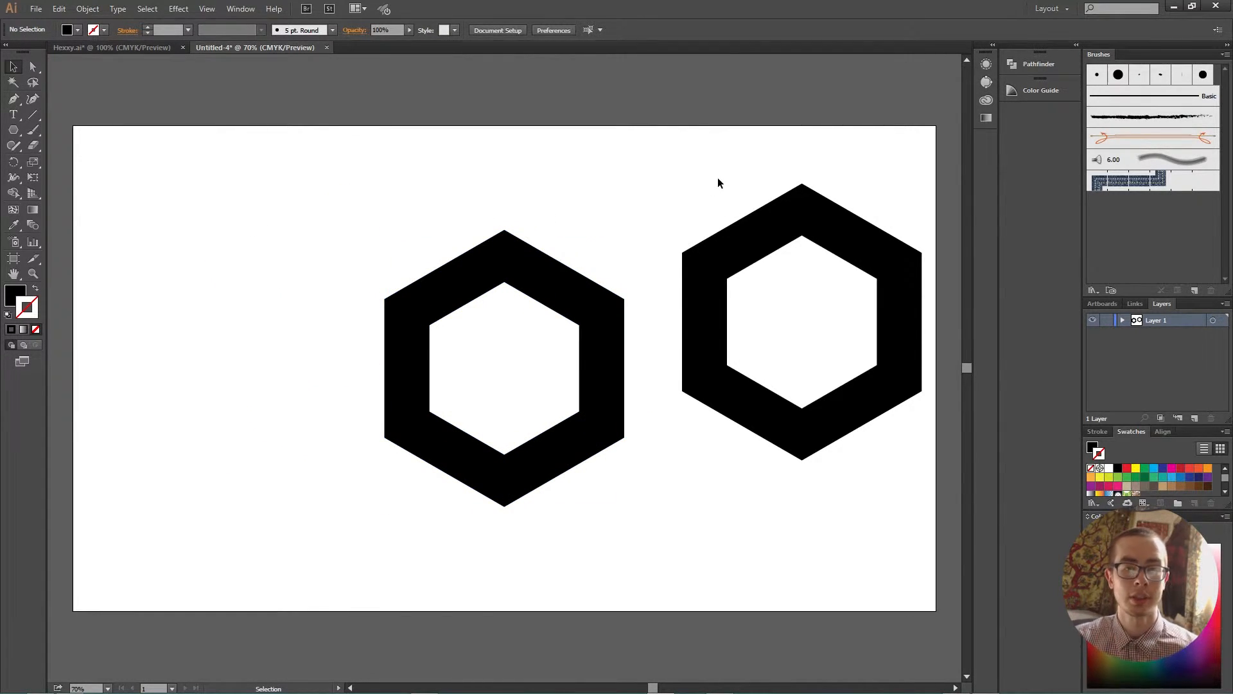
{"action": "left_click", "coordinate": [171, 43]}
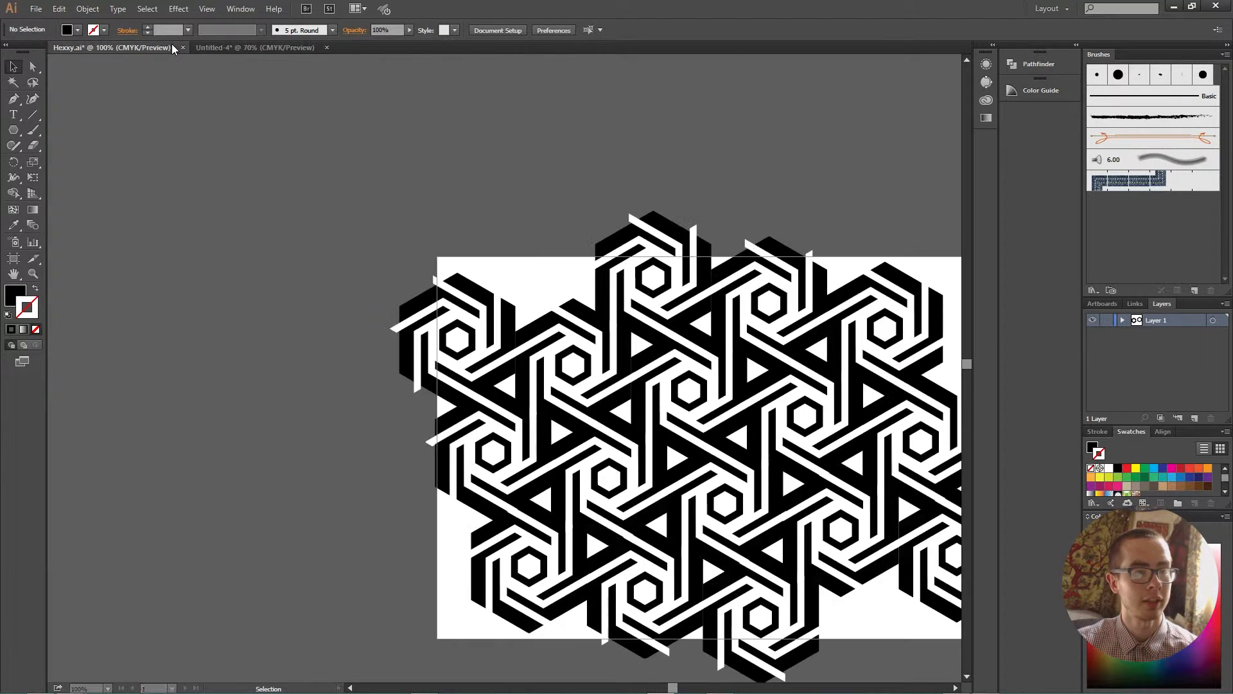
{"action": "left_click", "coordinate": [313, 50]}
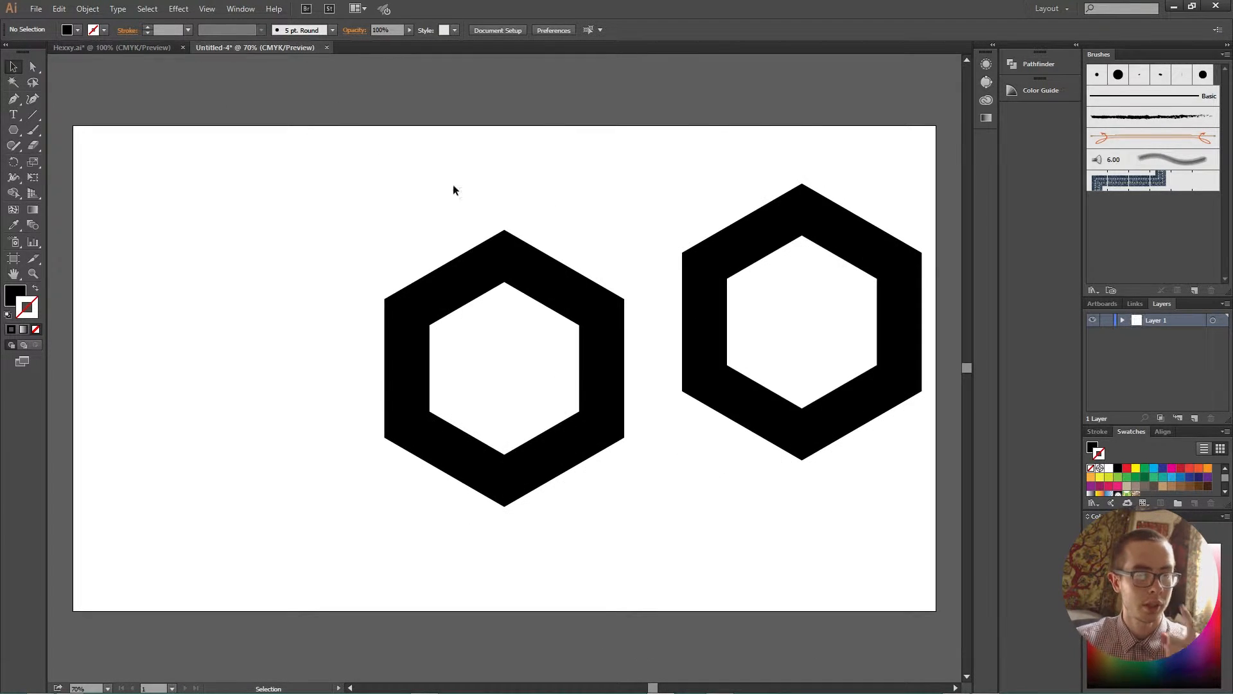
- Centre the hexagon copy horizontally and vertically on the artboard, over the expanded ring
{"action": "left_click", "coordinate": [764, 244]}
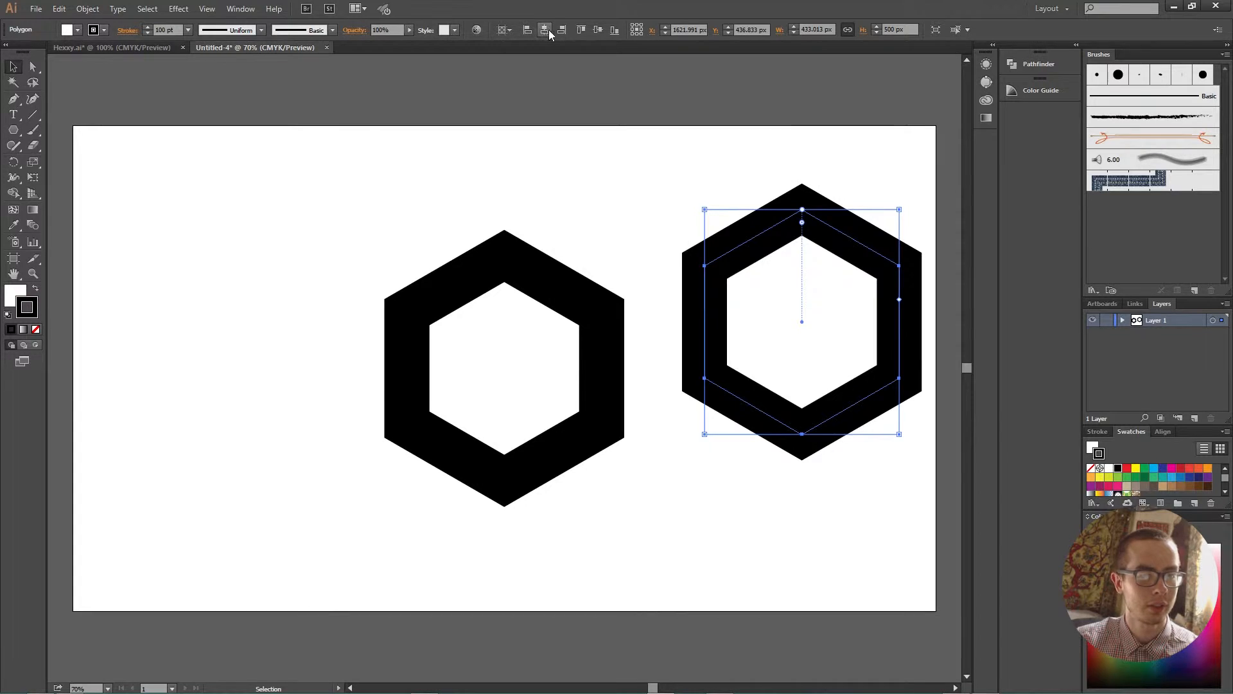
{"action": "left_click", "coordinate": [544, 30]}
{"action": "left_click", "coordinate": [598, 29]}
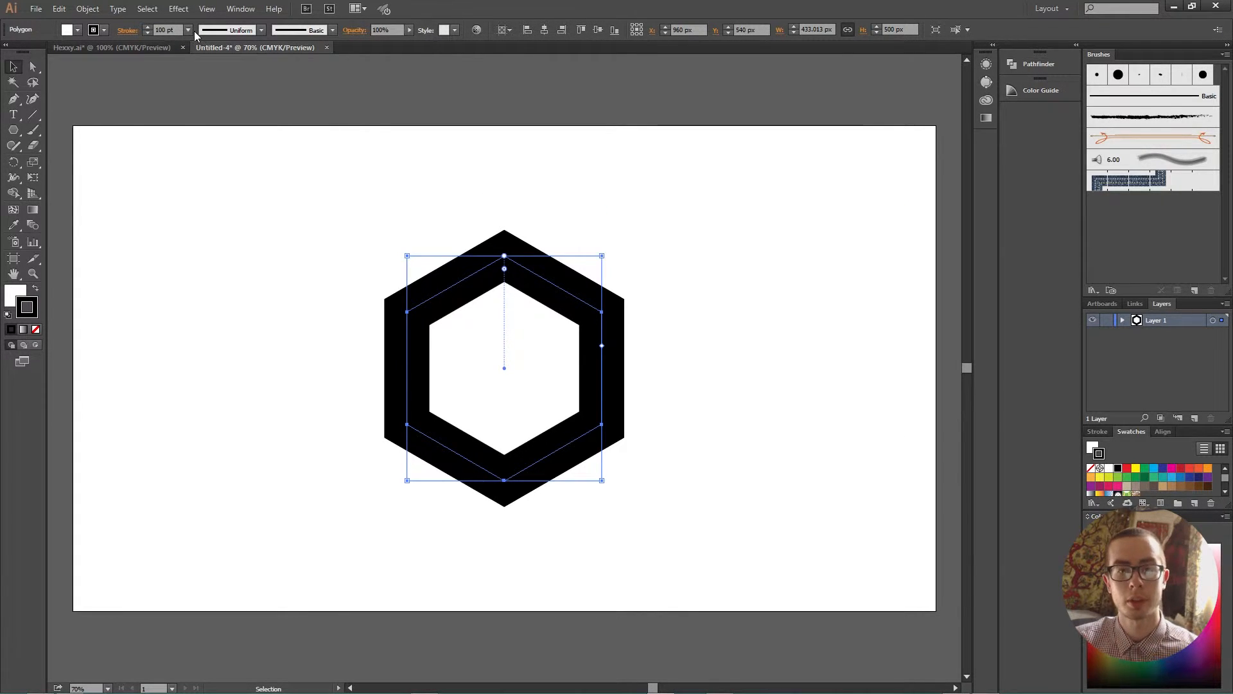
- Set the centred hexagon copy's stroke weight to 20 pt and its fill to none
{"action": "left_click", "coordinate": [188, 30]}
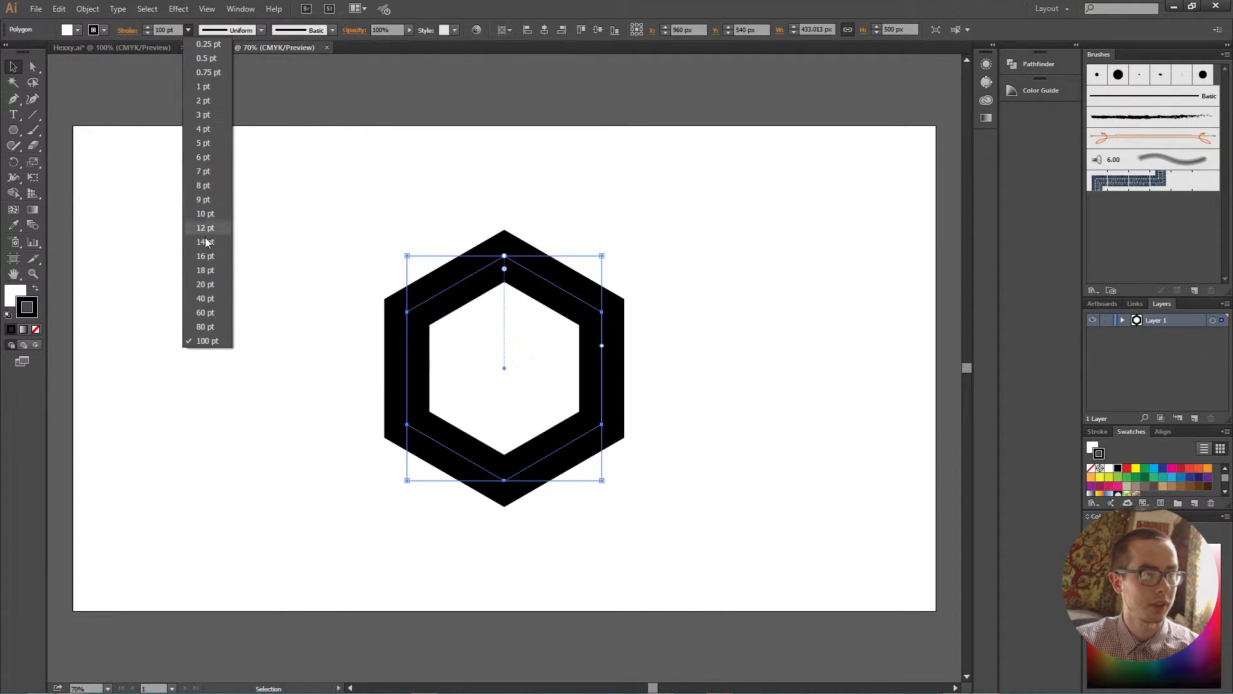
{"action": "left_click", "coordinate": [214, 285]}
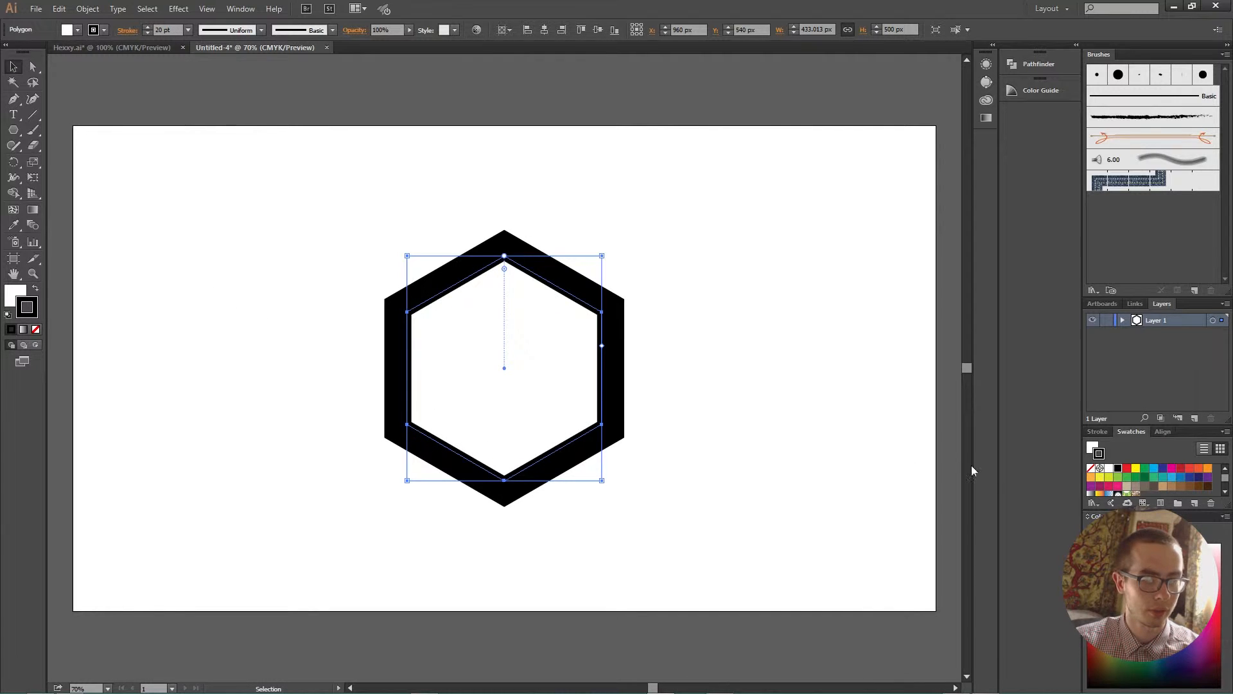
{"action": "left_click", "coordinate": [36, 328]}
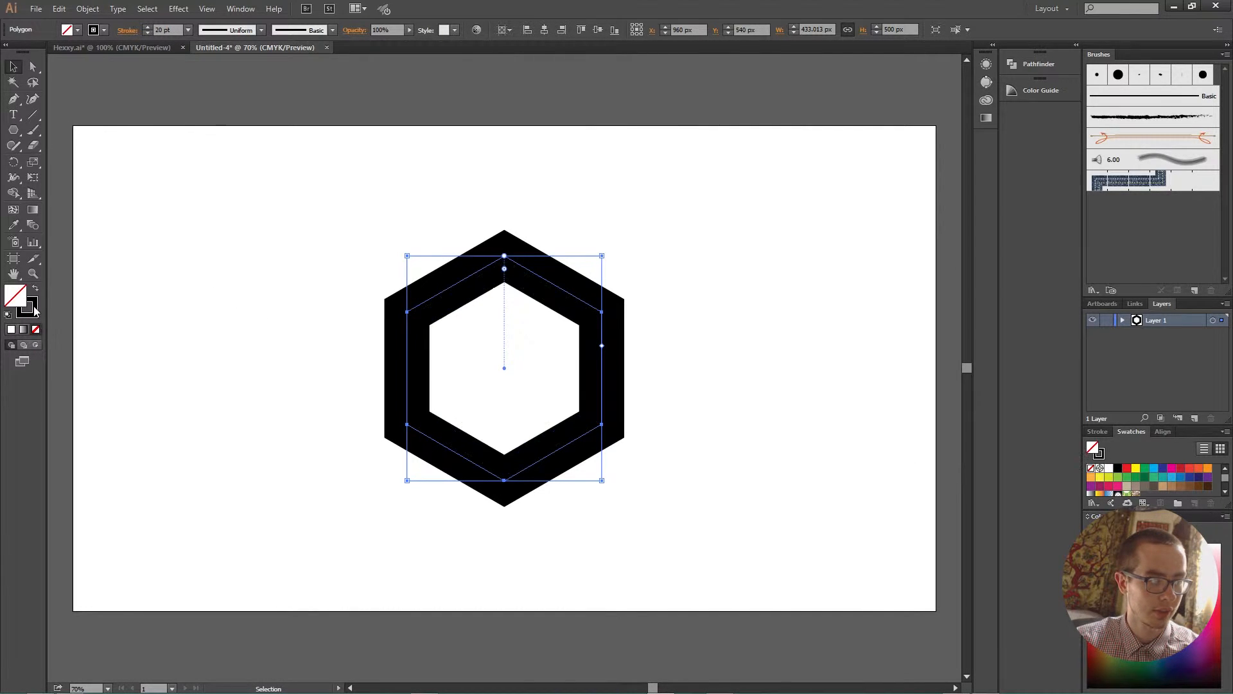
- Colour the centred hexagon copy's stroke white
{"action": "left_click", "coordinate": [1109, 468]}
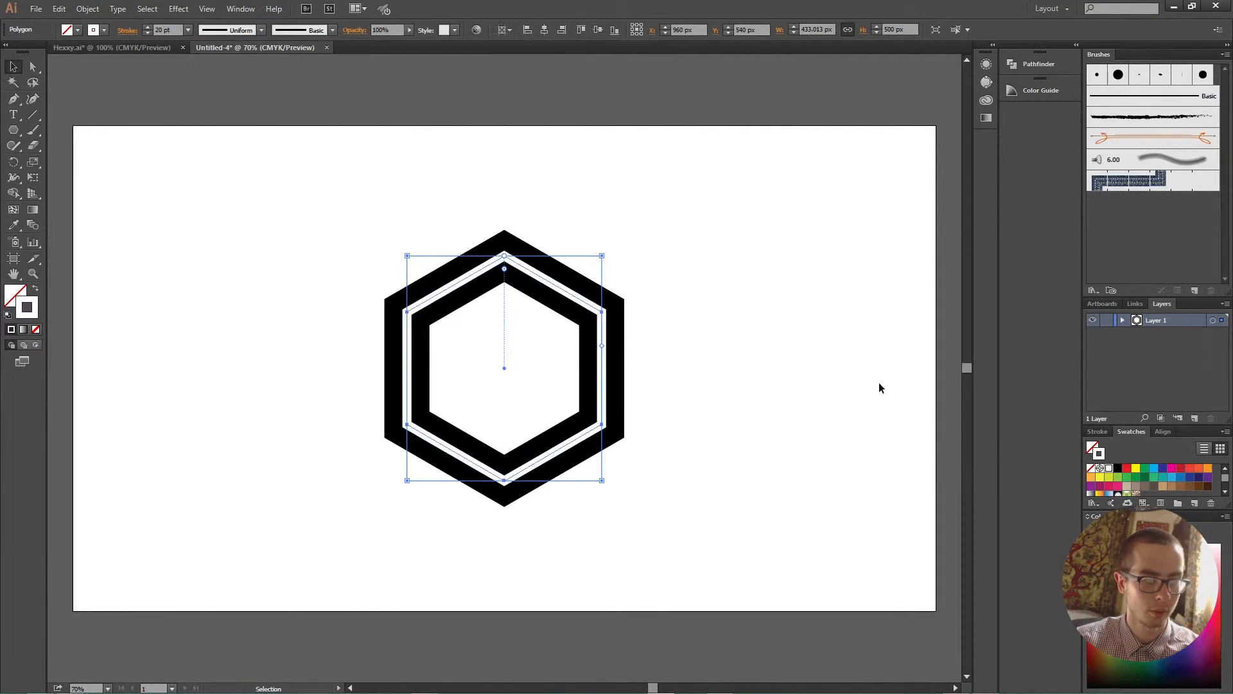
{"action": "left_click", "coordinate": [745, 325]}
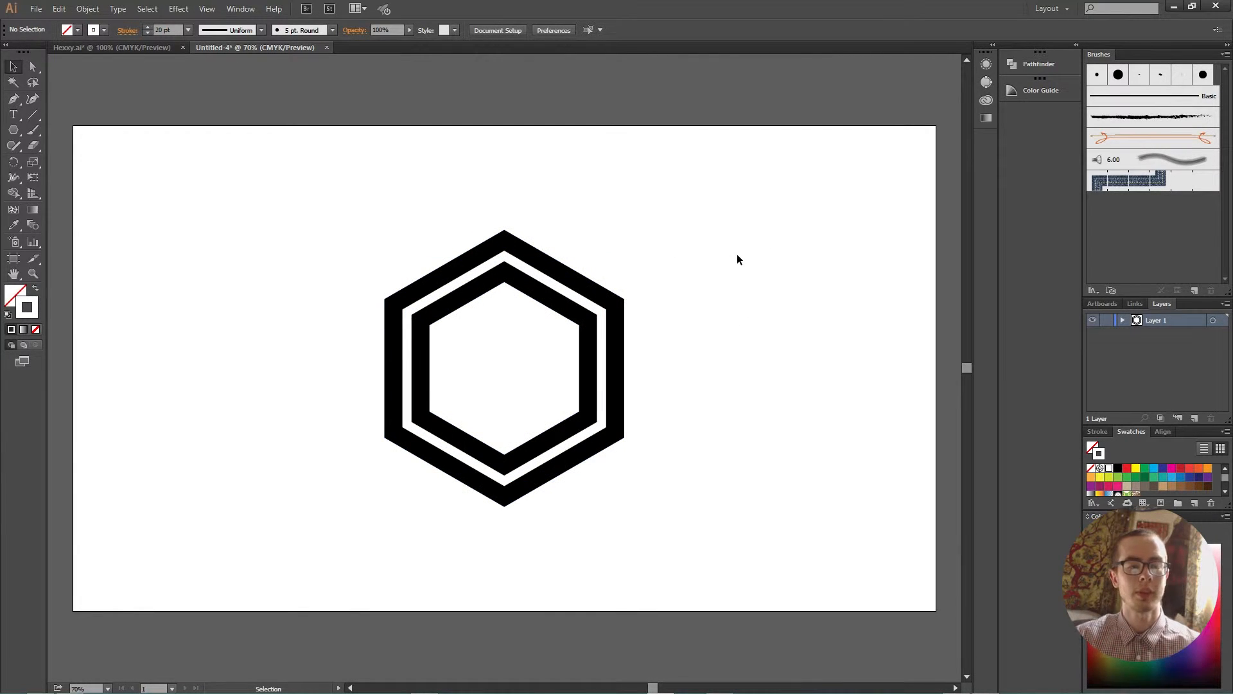
- Delete the three lower corner points of the white stroked hexagon, keeping only its upper chevron
{"action": "key", "text": "ctrl+plus"}
{"action": "key", "text": "ctrl+plus"}
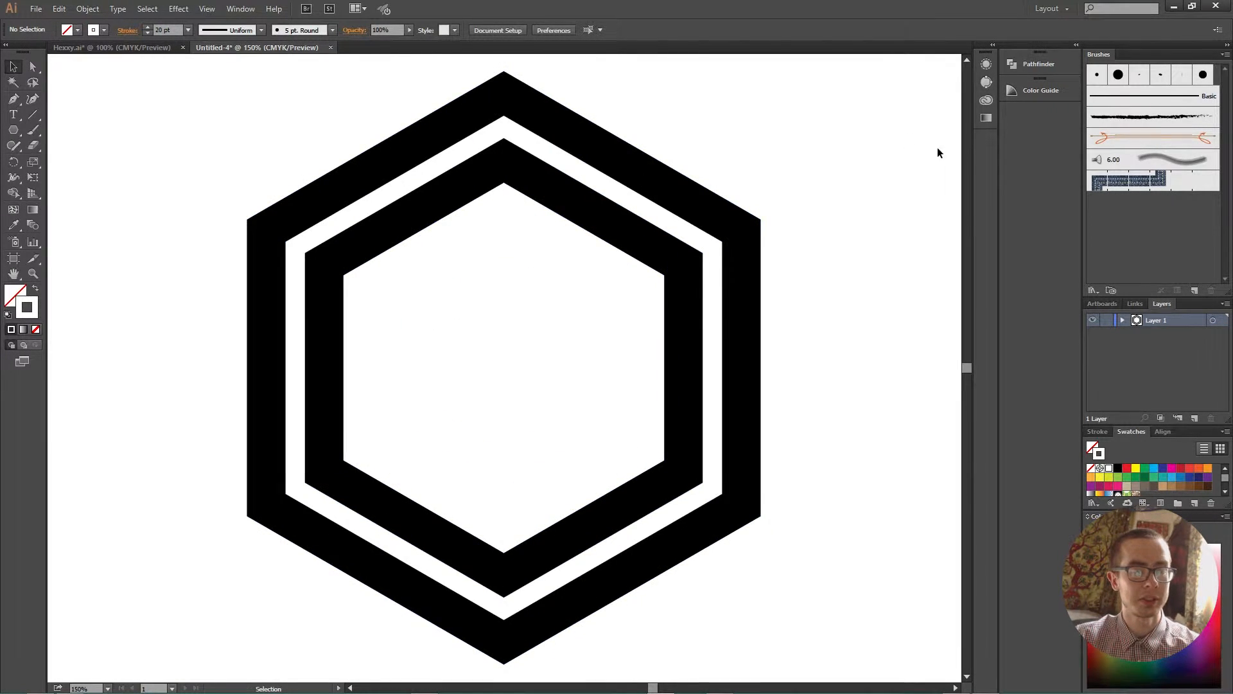
{"action": "left_click", "coordinate": [699, 244]}
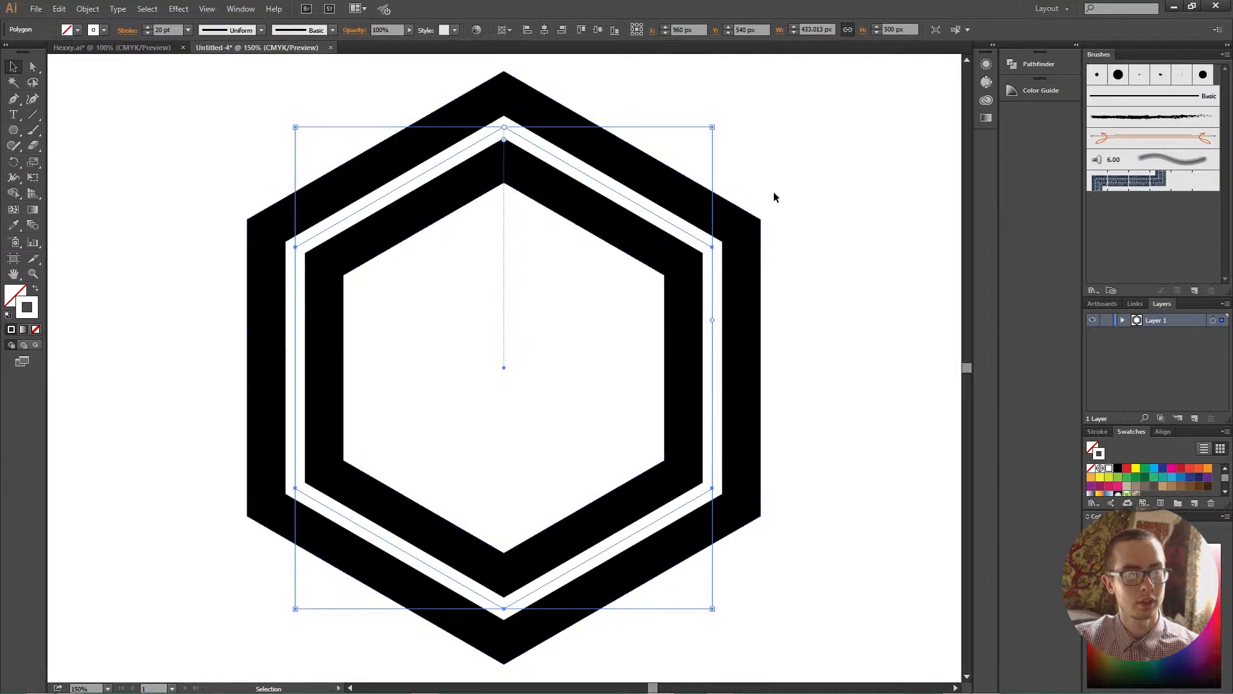
{"action": "left_click", "coordinate": [36, 69]}
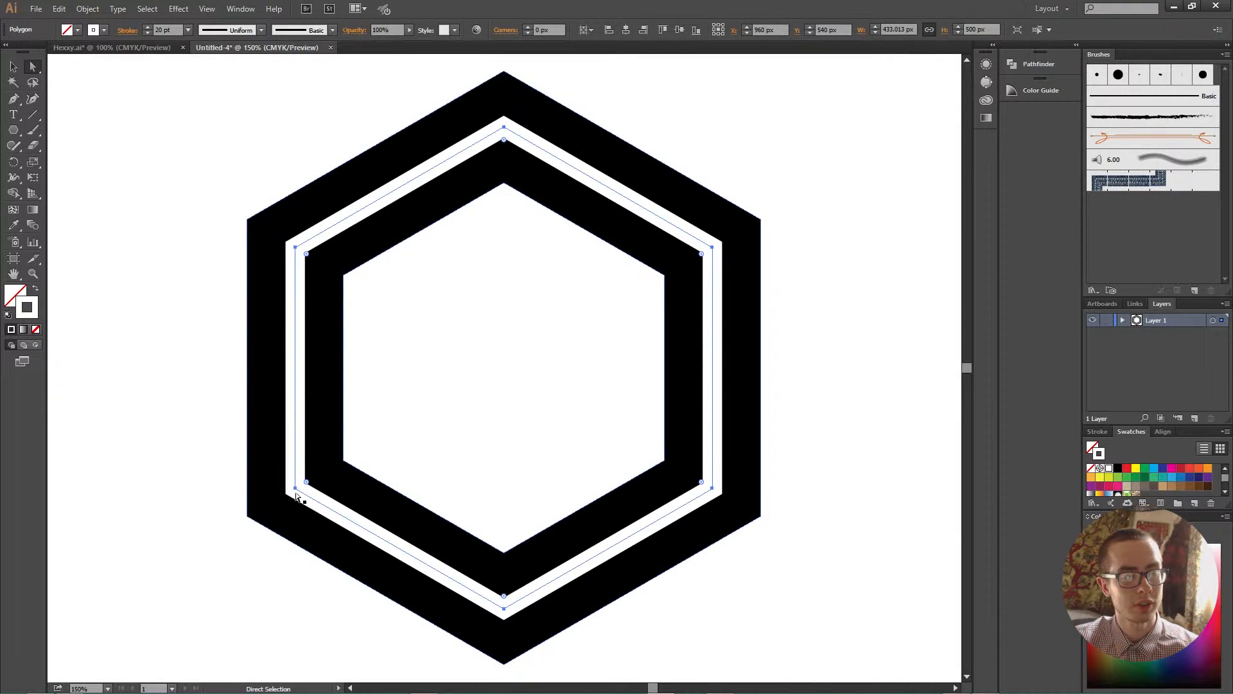
{"action": "left_click", "coordinate": [296, 486]}
{"action": "left_click", "coordinate": [505, 608], "text": "shift"}
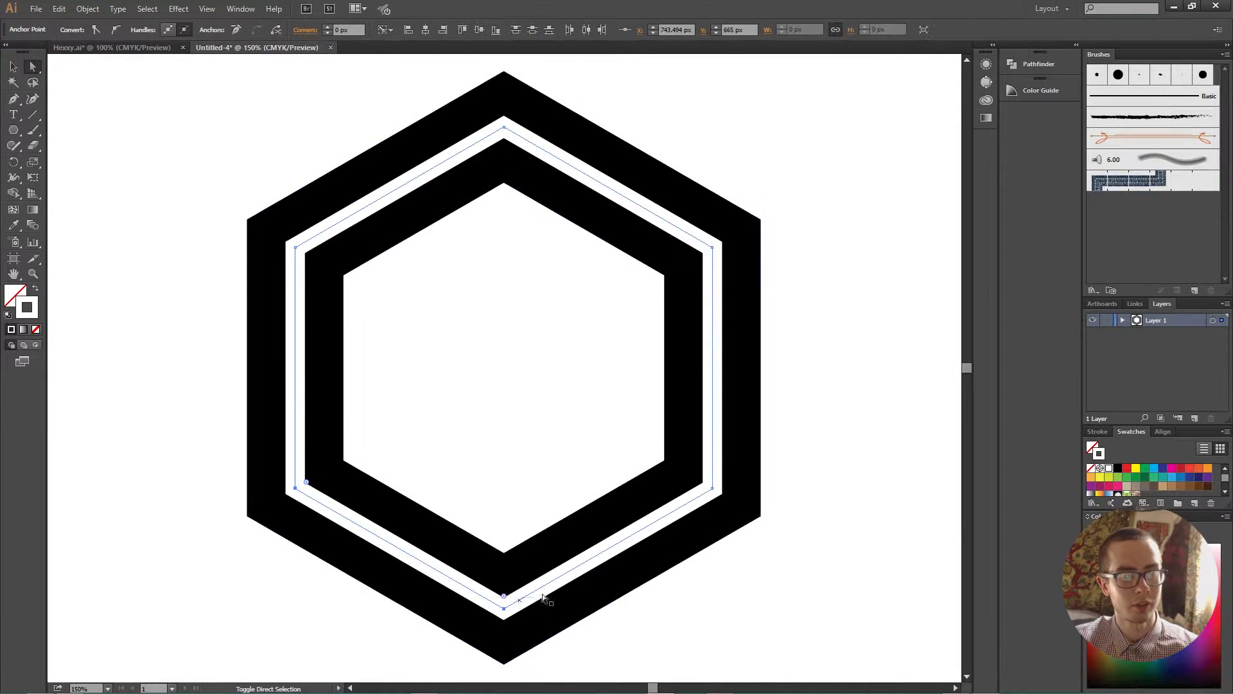
{"action": "left_click", "coordinate": [713, 489], "text": "shift"}
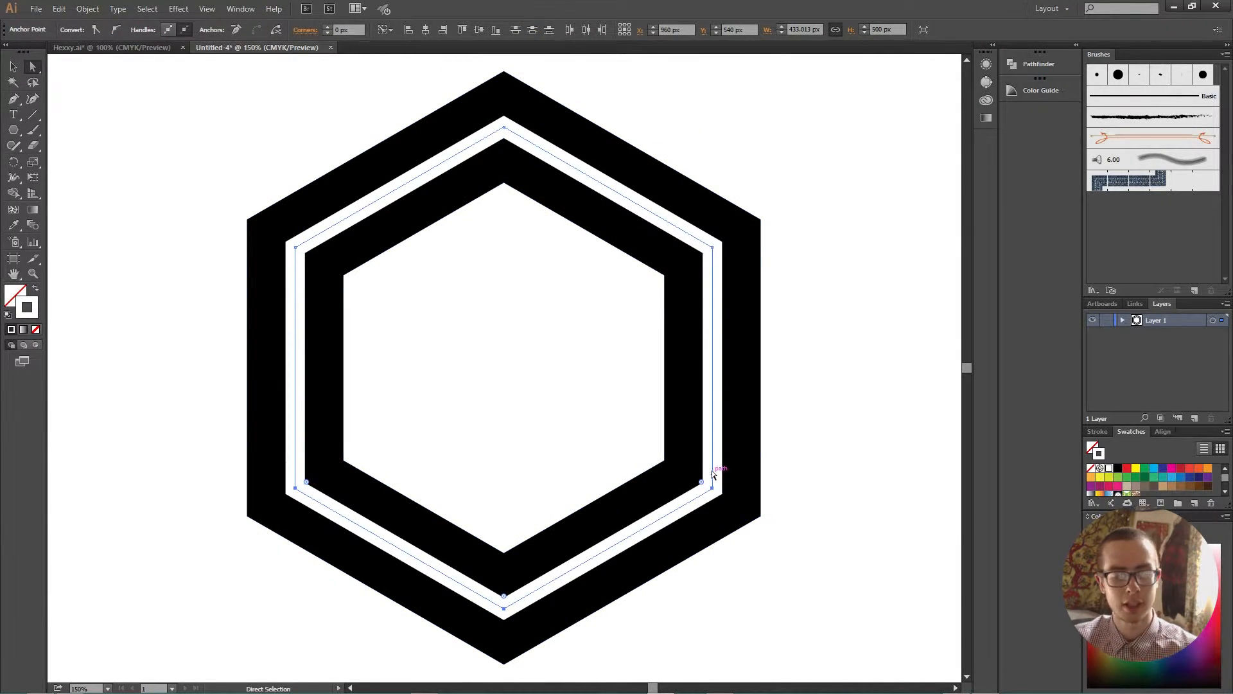
{"action": "key", "text": "Delete"}
{"action": "key", "text": "v"}
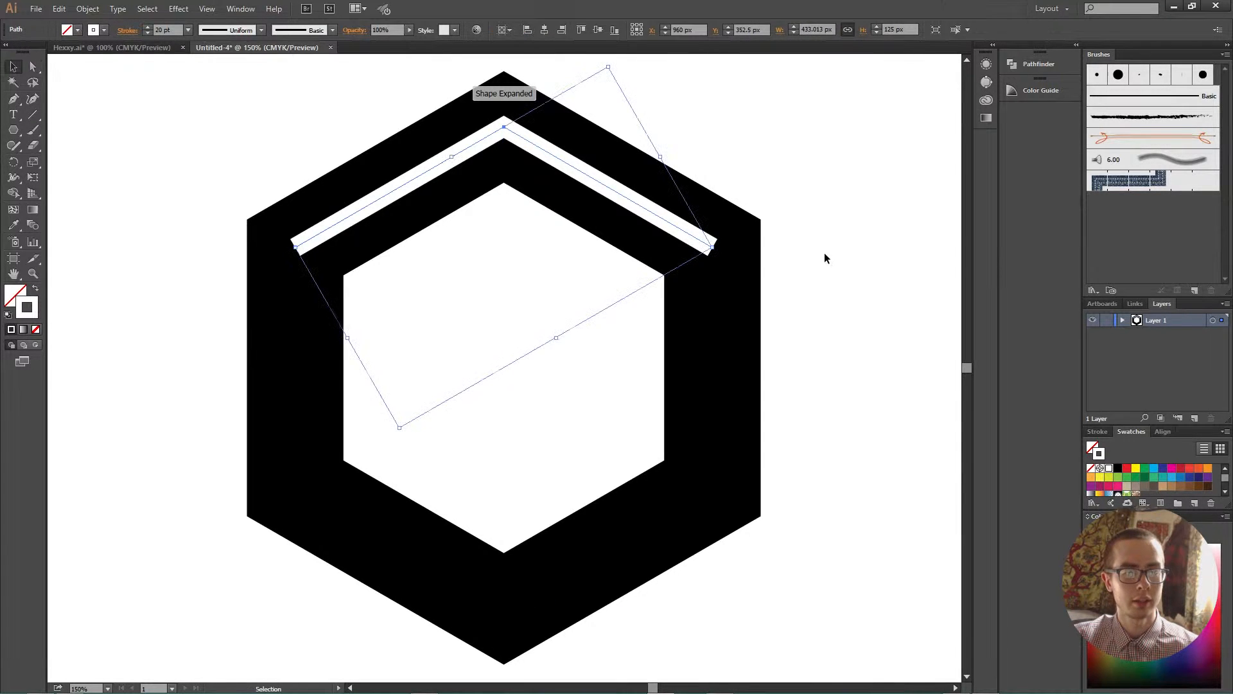
{"action": "left_click", "coordinate": [823, 252]}
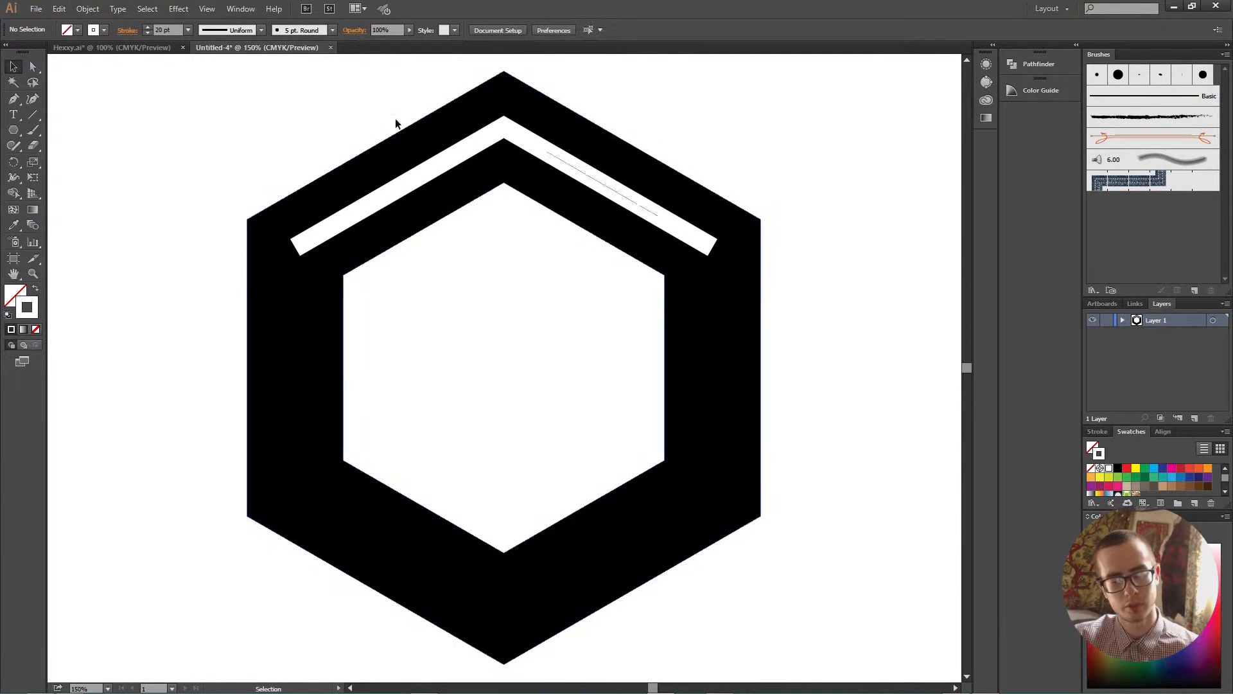
- Set the white chevron's stroke weight to 40 pt and move it down-left so its far end meets the ring's inner right corner
{"action": "left_click", "coordinate": [592, 180]}
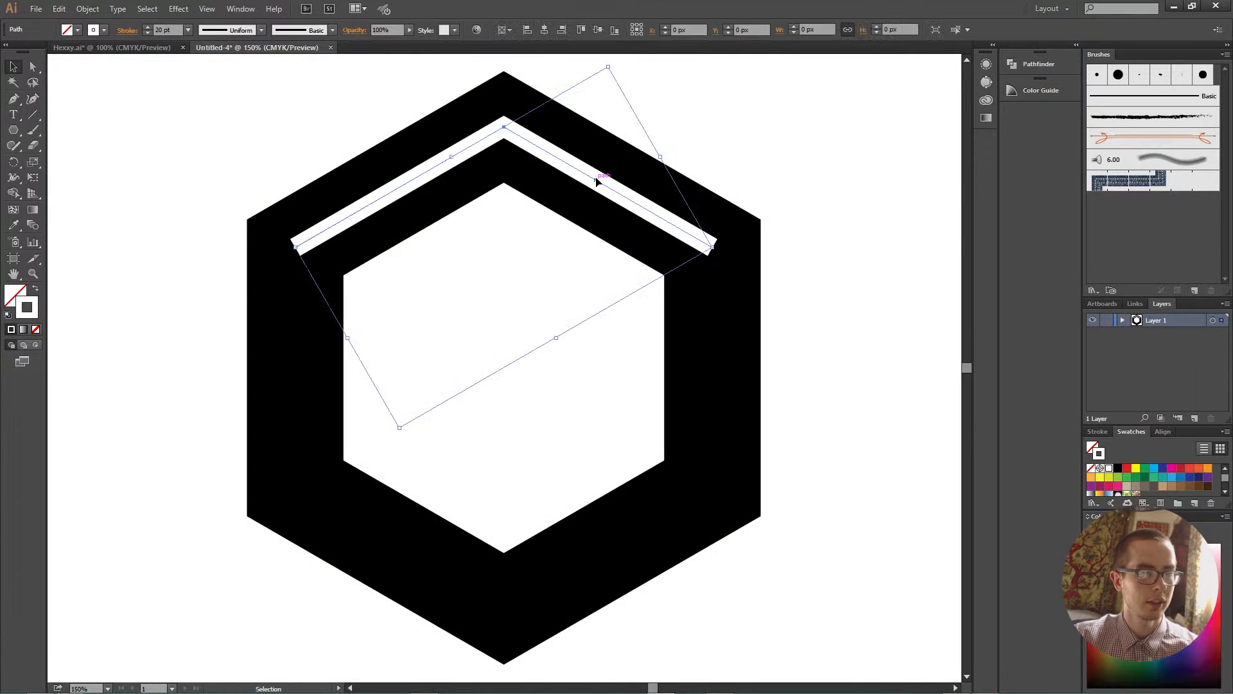
{"action": "left_click", "coordinate": [187, 30]}
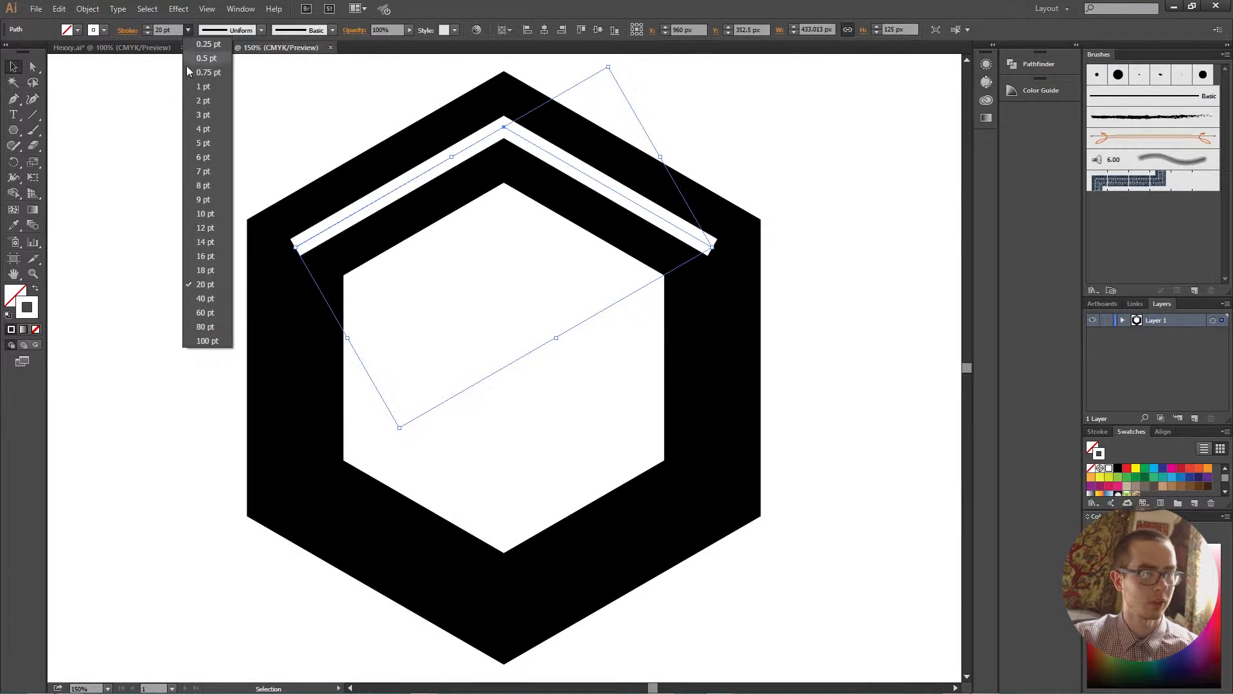
{"action": "left_click", "coordinate": [203, 306]}
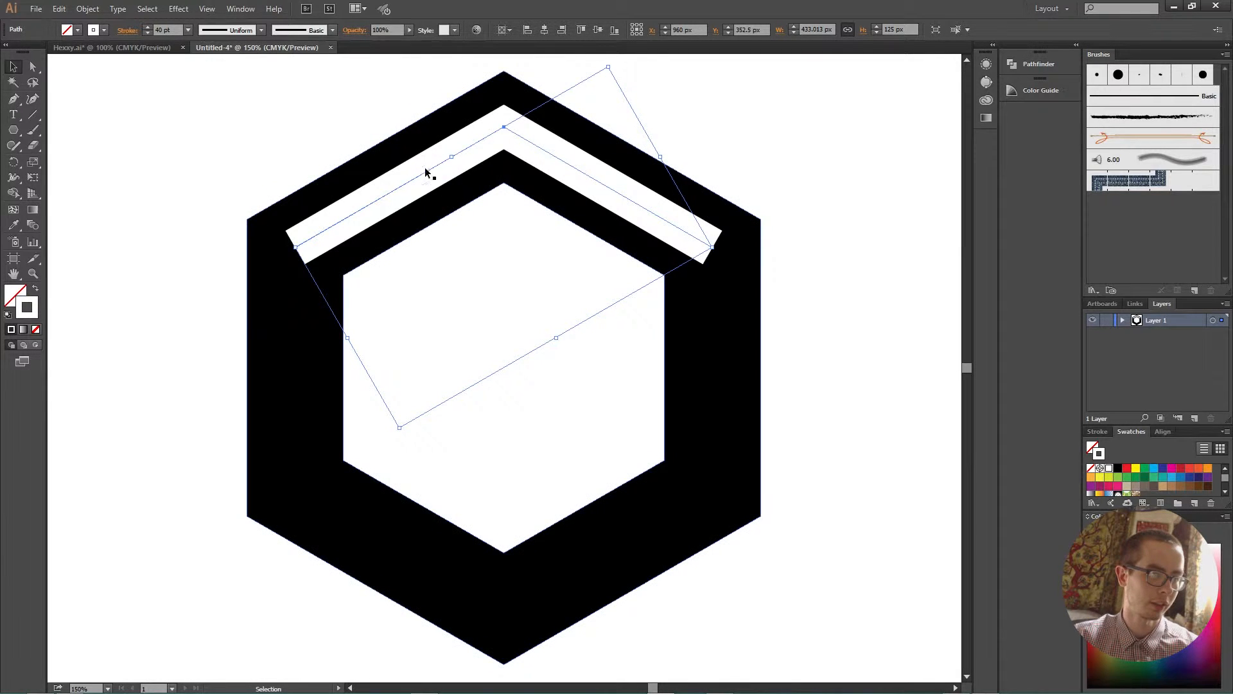
{"action": "left_click_drag", "start_coordinate": [425, 178], "coordinate": [364, 214]}
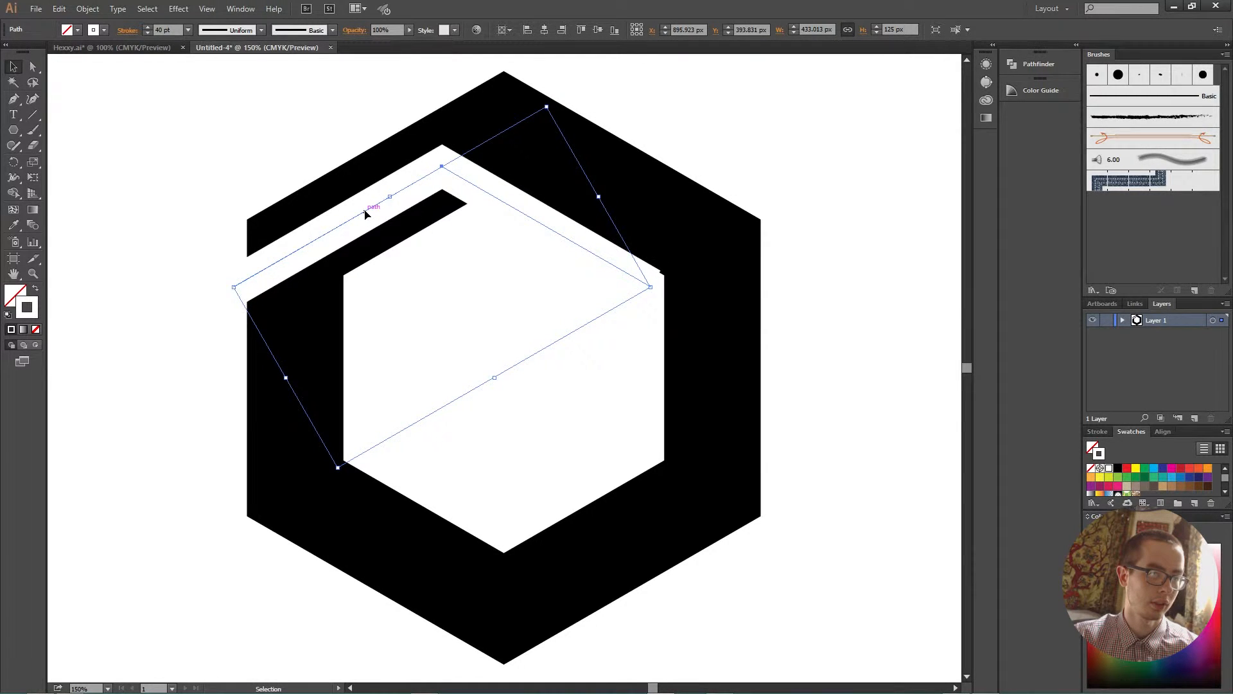
- Extend the chevron's left end point along its own line, about 141 px left and 81 px down, well past the black ring
{"action": "left_click", "coordinate": [85, 9]}
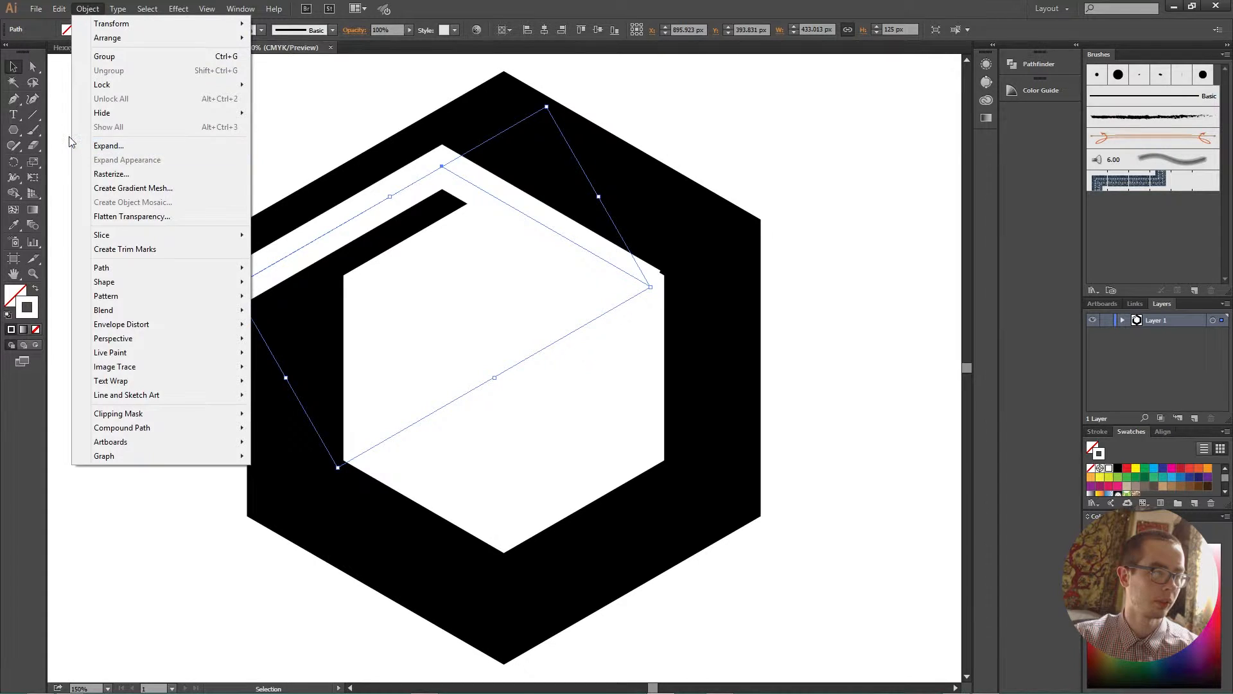
{"action": "left_click", "coordinate": [191, 195]}
{"action": "key", "text": "a"}
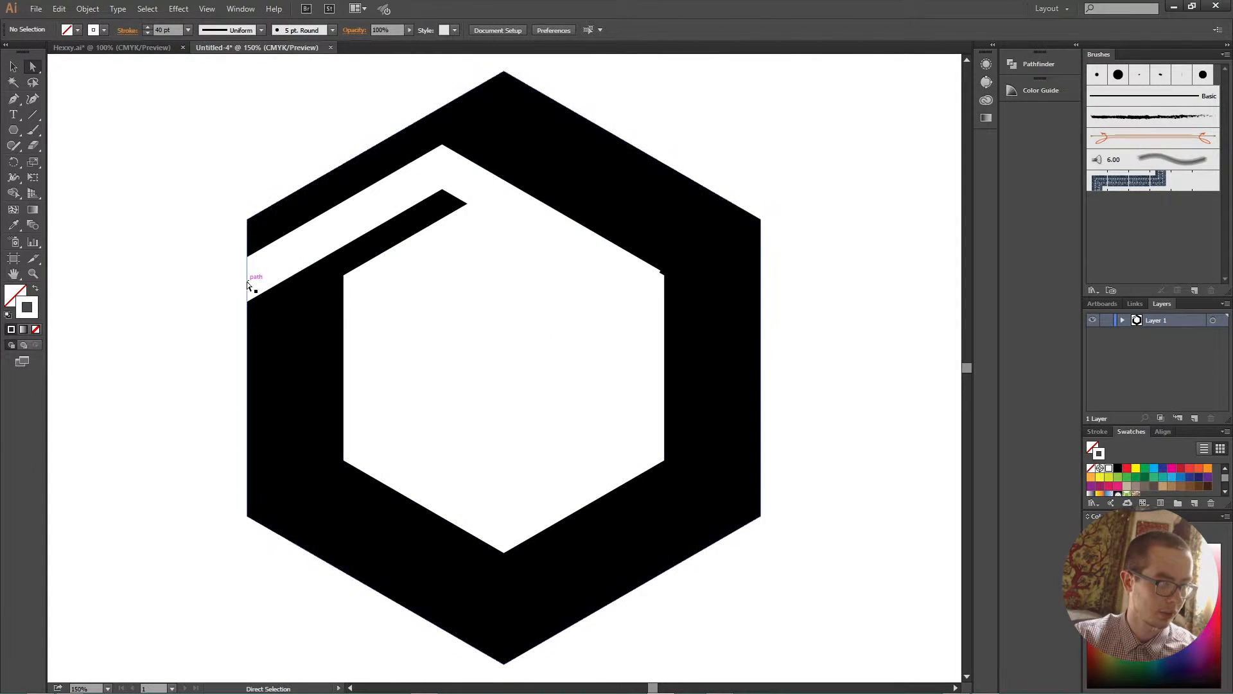
{"action": "left_click_drag", "start_coordinate": [233, 287], "coordinate": [99, 370]}
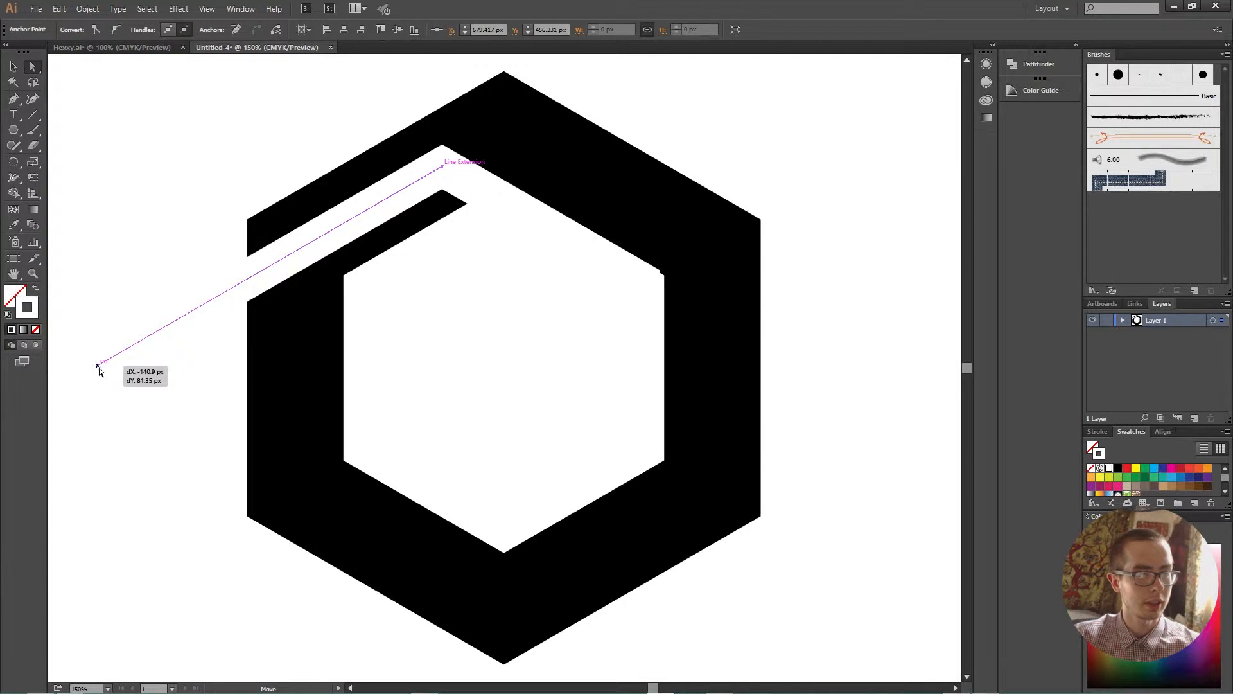
{"action": "left_click_drag", "start_coordinate": [99, 370], "coordinate": [99, 371]}
{"action": "key", "text": "v"}
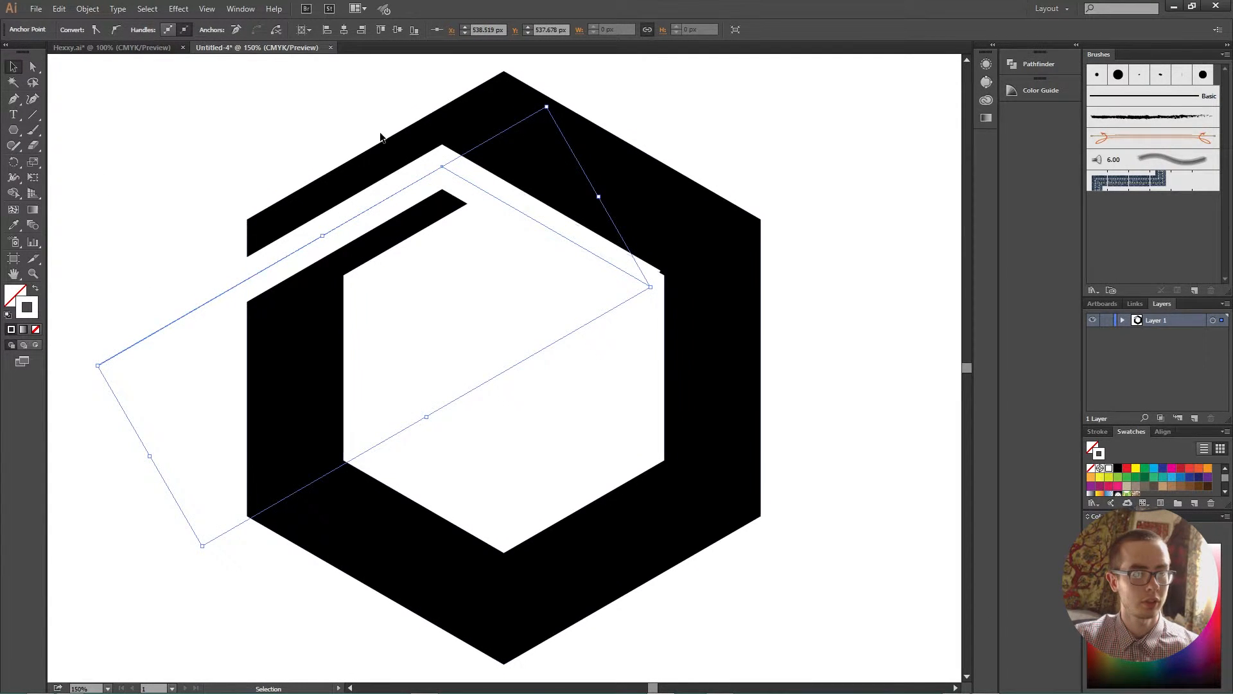
- Expand the white chevron's fill and stroke into a filled shape
{"action": "left_click", "coordinate": [73, 10]}
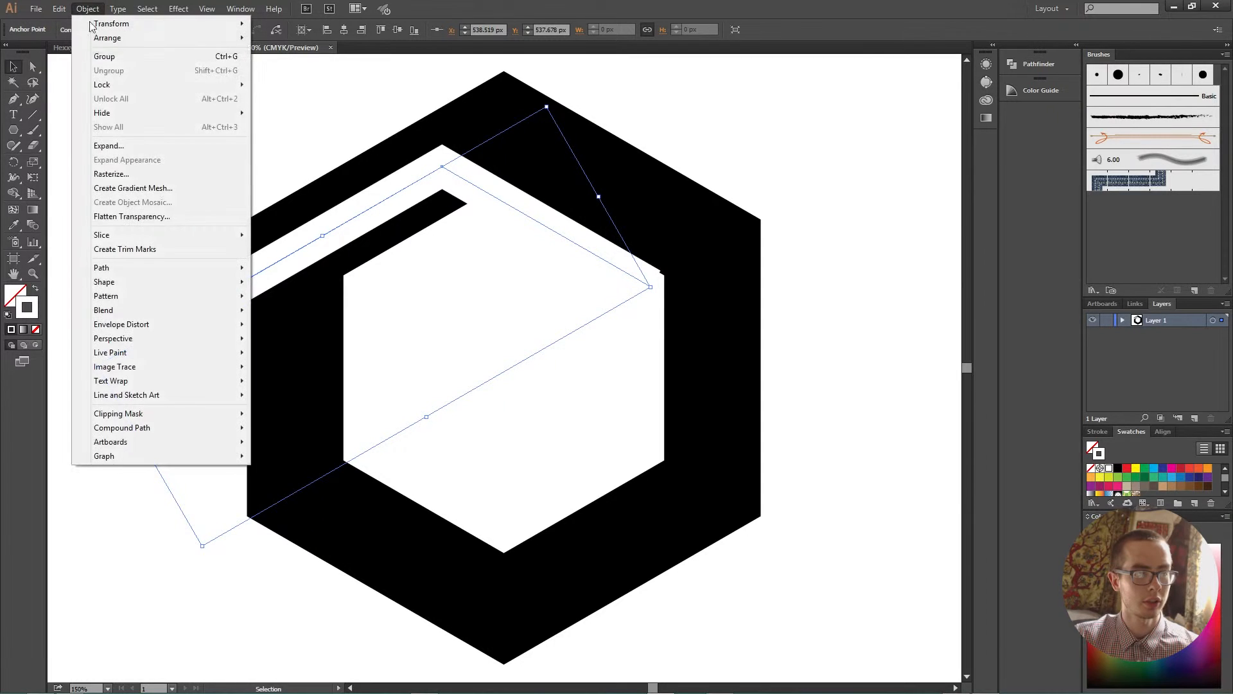
{"action": "left_click", "coordinate": [118, 144]}
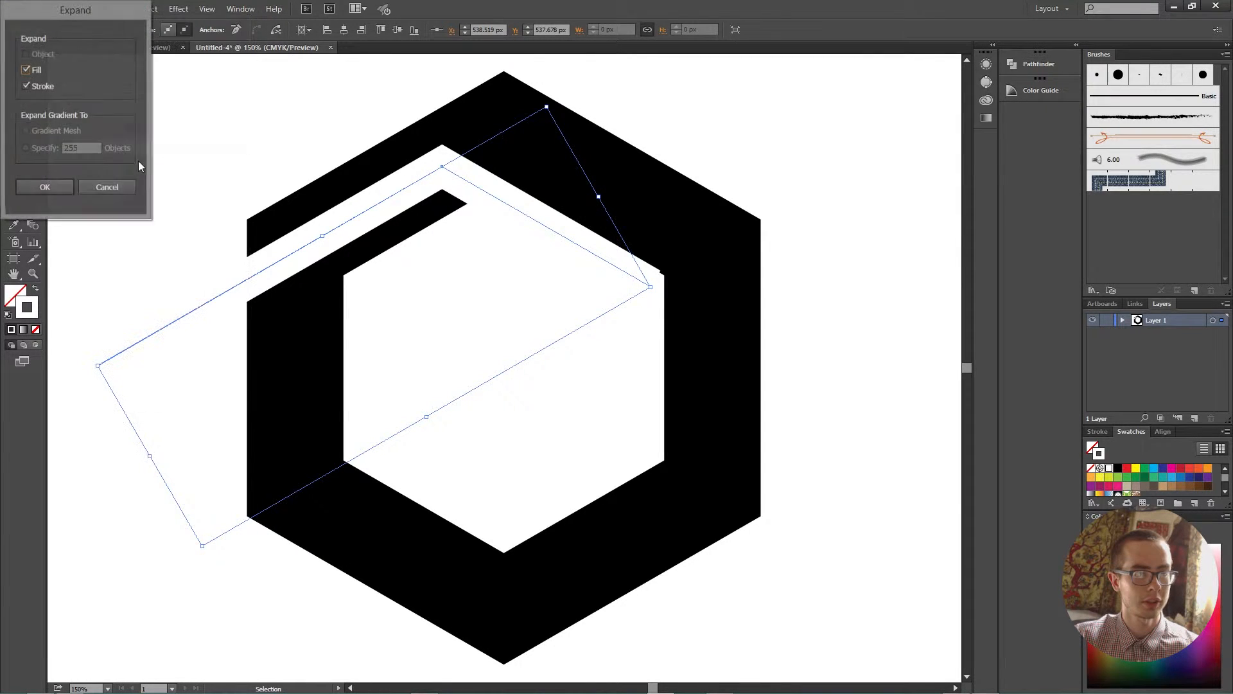
{"action": "left_click", "coordinate": [67, 190]}
- Move the expanded chevron slightly so its right end fits the ring's inner upper-right corner
{"action": "left_click_drag", "start_coordinate": [421, 186], "coordinate": [488, 197]}
{"action": "left_click_drag", "start_coordinate": [586, 237], "coordinate": [592, 257]}
{"action": "left_click", "coordinate": [756, 192]}
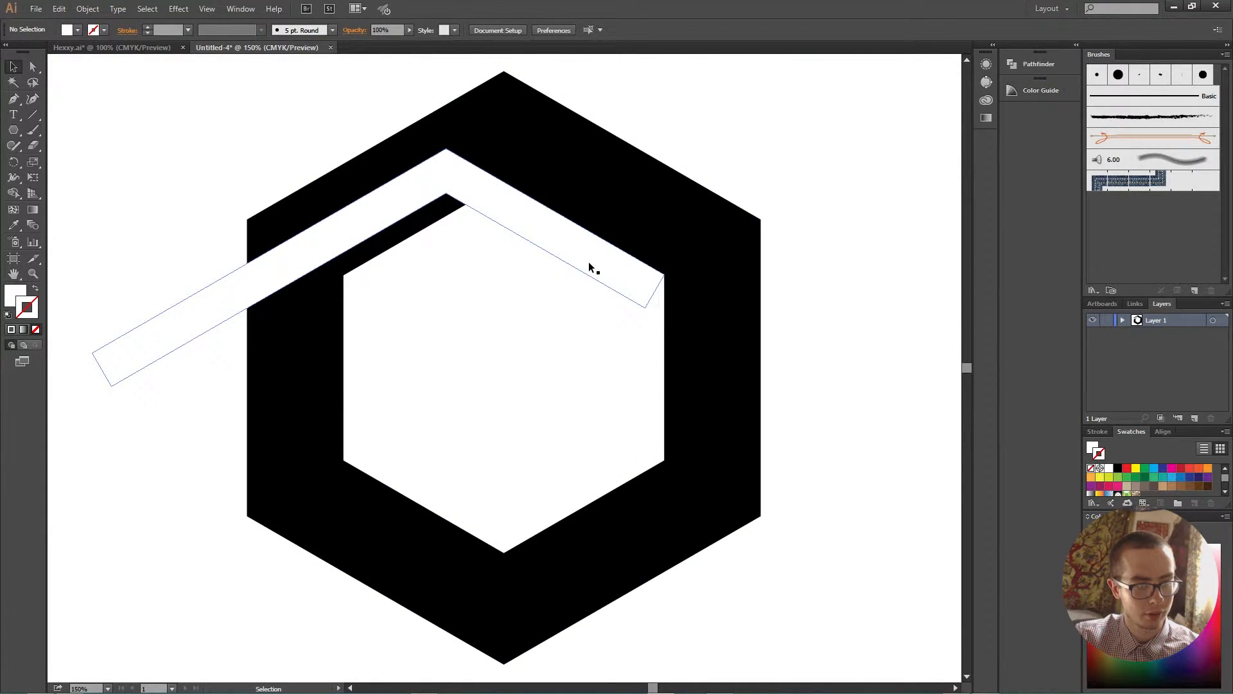
{"action": "left_click", "coordinate": [607, 275]}
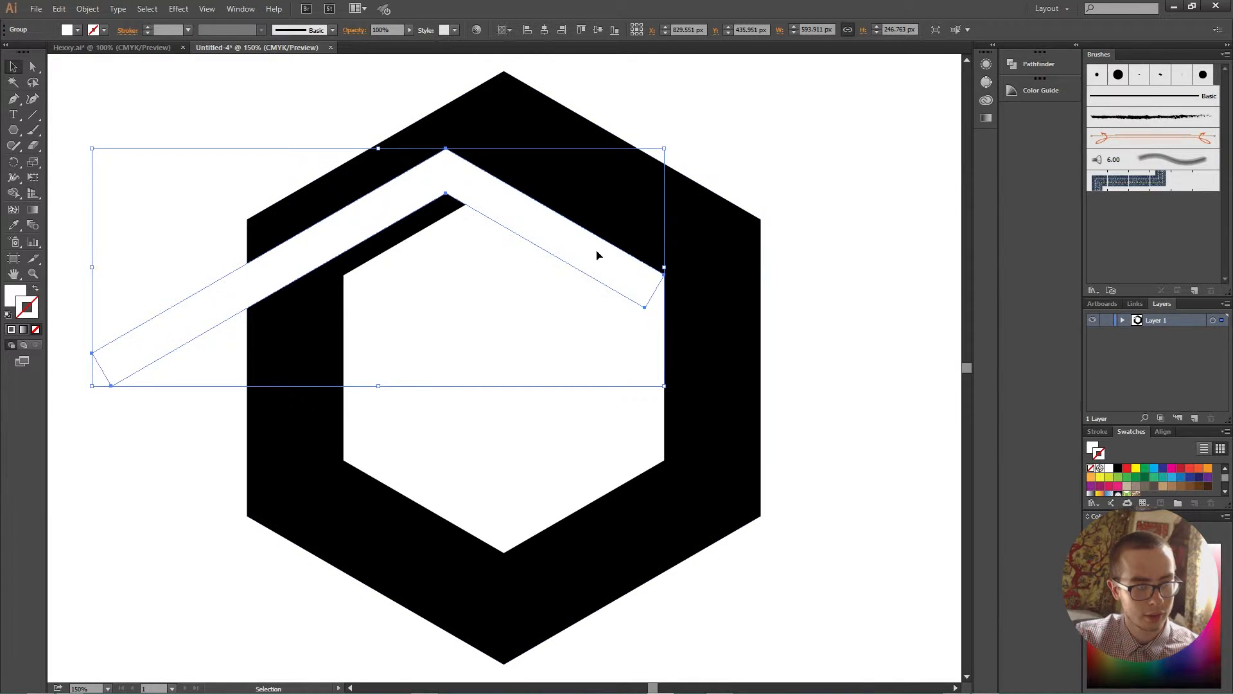
{"action": "left_click_drag", "start_coordinate": [605, 274], "coordinate": [604, 264]}
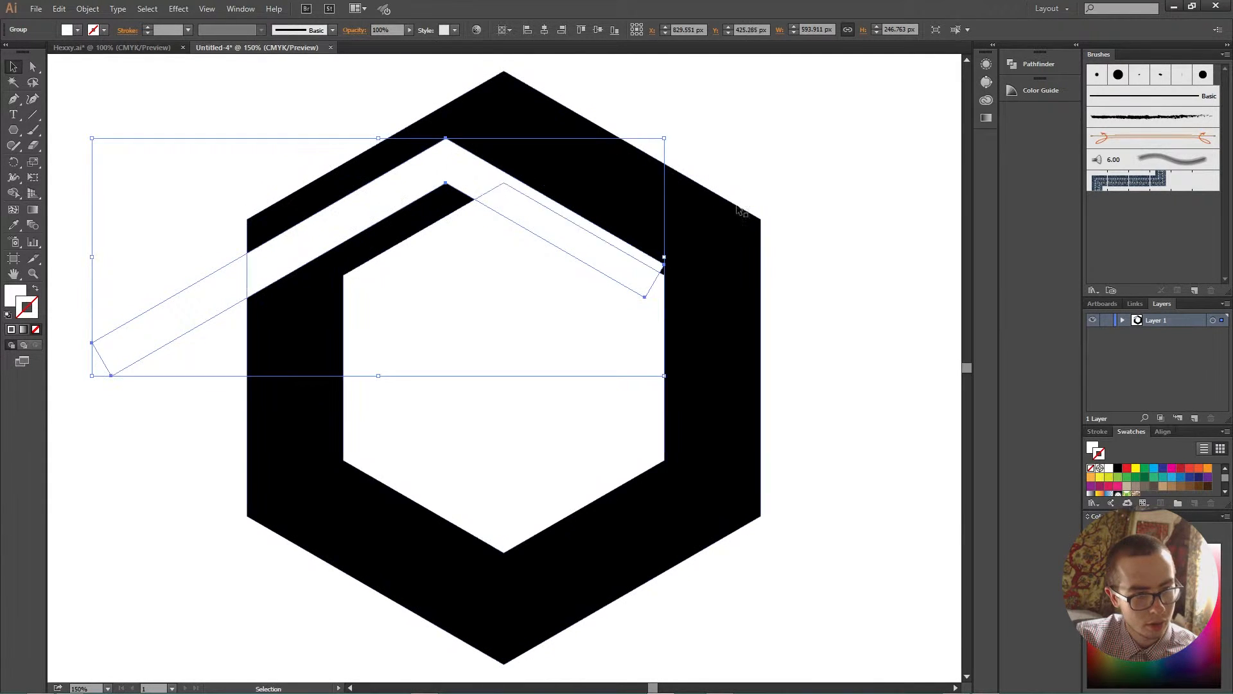
{"action": "left_click", "coordinate": [741, 204]}
{"action": "key", "text": "ctrl+z"}
{"action": "left_click", "coordinate": [758, 164]}
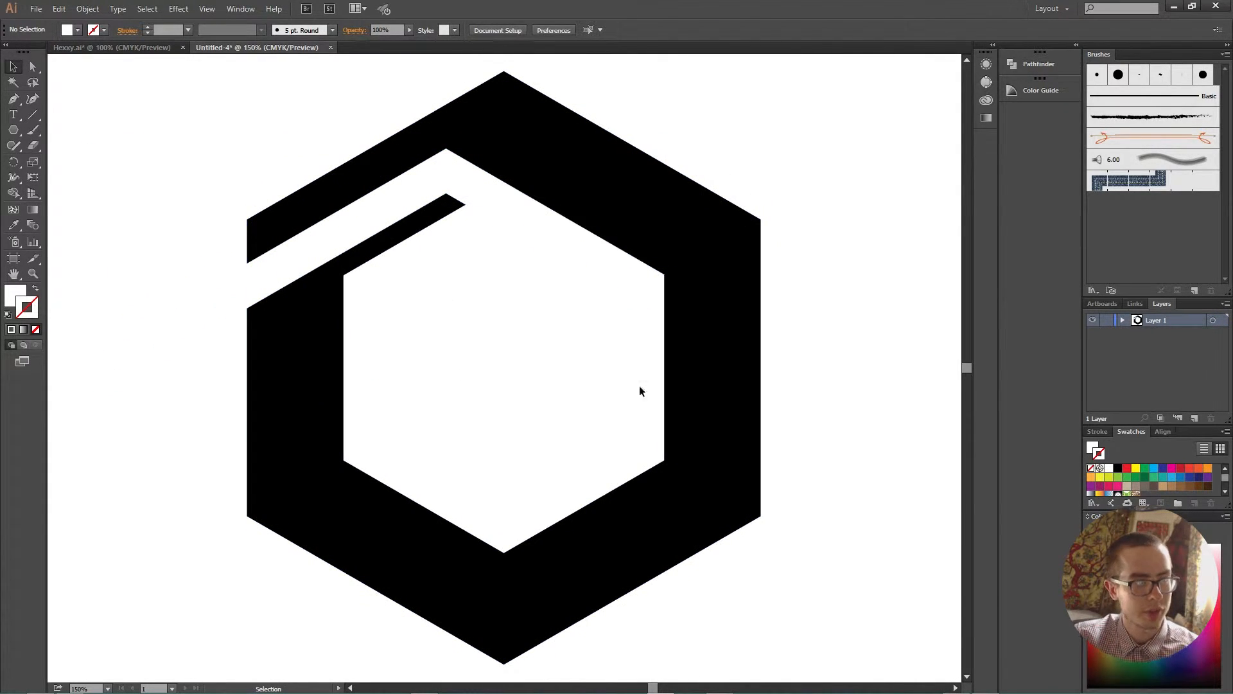
- Scale the black hexagon ring down slightly, proportionally about its centre
{"action": "left_click", "coordinate": [460, 137]}
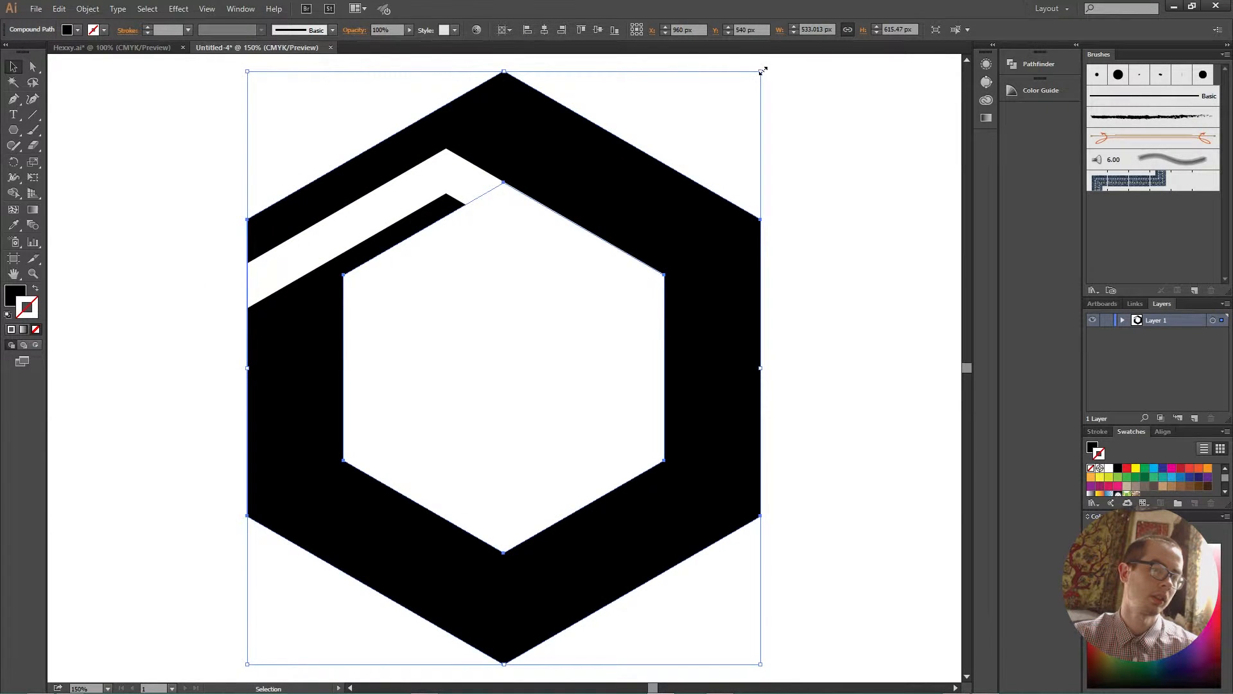
{"action": "left_click_drag", "start_coordinate": [762, 71], "coordinate": [750, 85]}
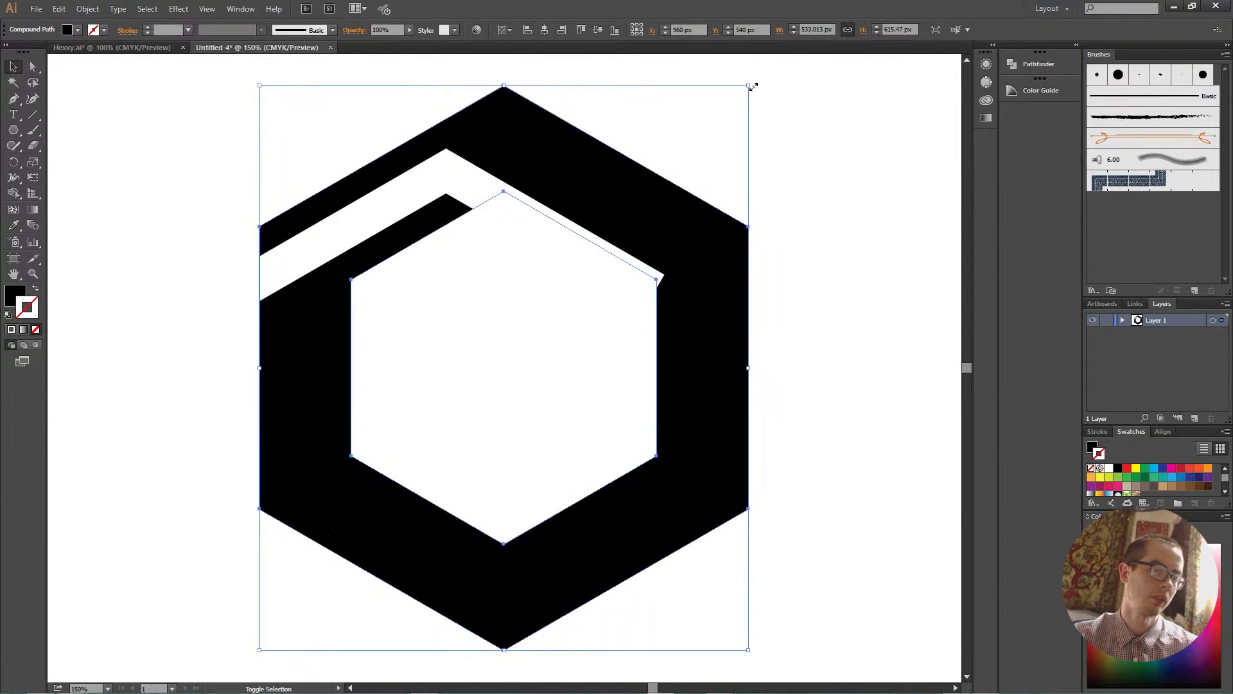
- Reposition the white chevron so its right end aligns with the inner upper-right corner of the smaller ring
{"action": "left_click", "coordinate": [464, 186]}
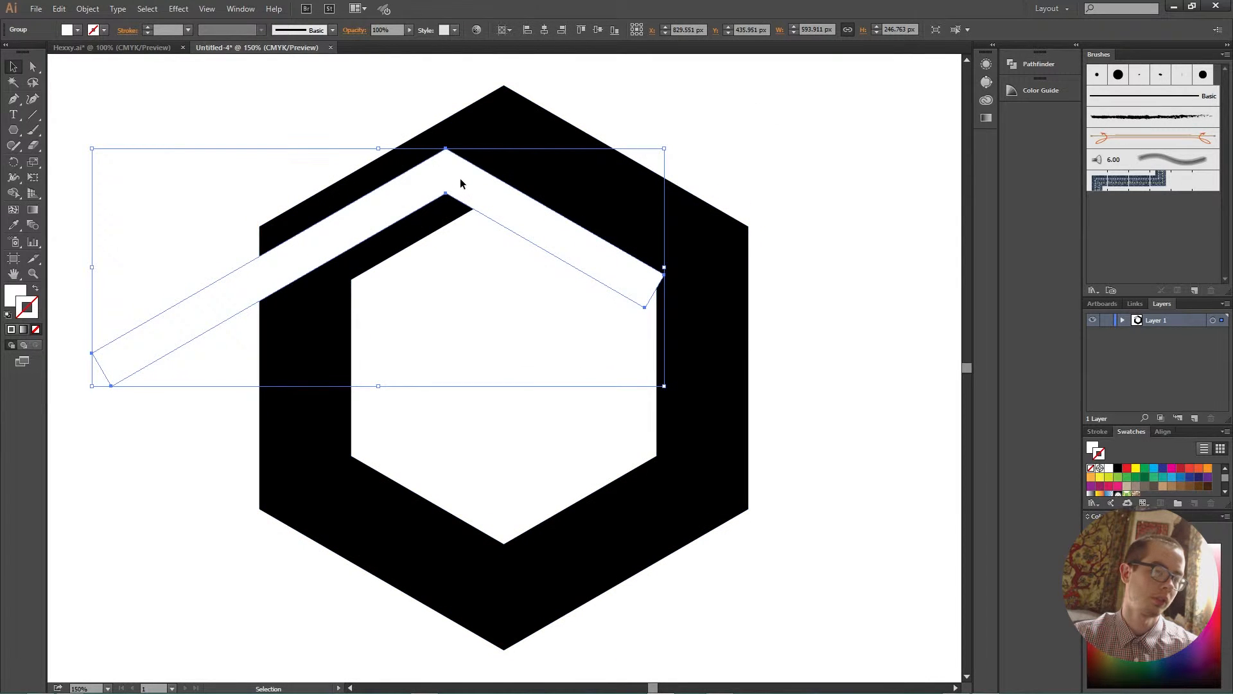
{"action": "mouse_move", "coordinate": [460, 178]}
{"action": "left_mouse_down"}
{"action": "mouse_move", "coordinate": [476, 188]}
{"action": "mouse_move", "coordinate": [462, 190]}
{"action": "left_mouse_up"}
{"action": "left_click", "coordinate": [790, 181]}
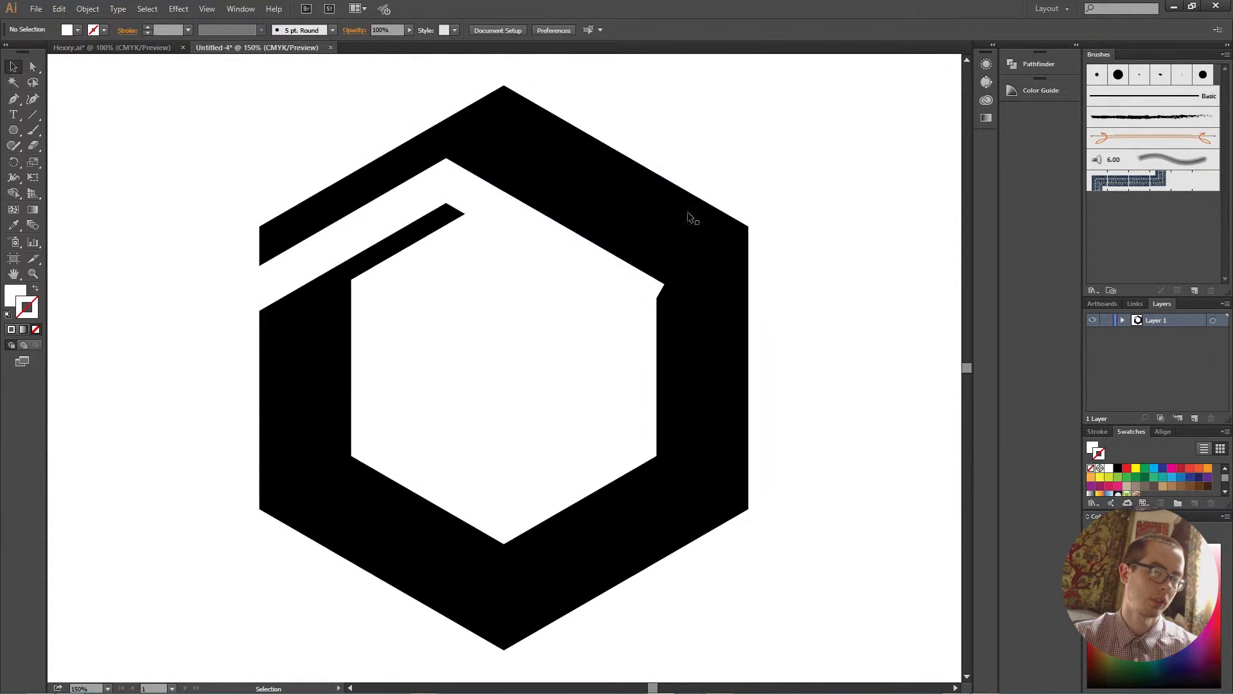
{"action": "left_click_drag", "start_coordinate": [609, 260], "coordinate": [591, 258]}
{"action": "left_click", "coordinate": [753, 209]}
{"action": "left_click", "coordinate": [586, 269]}
{"action": "left_click", "coordinate": [589, 262], "text": "shift"}
{"action": "left_click", "coordinate": [731, 167]}
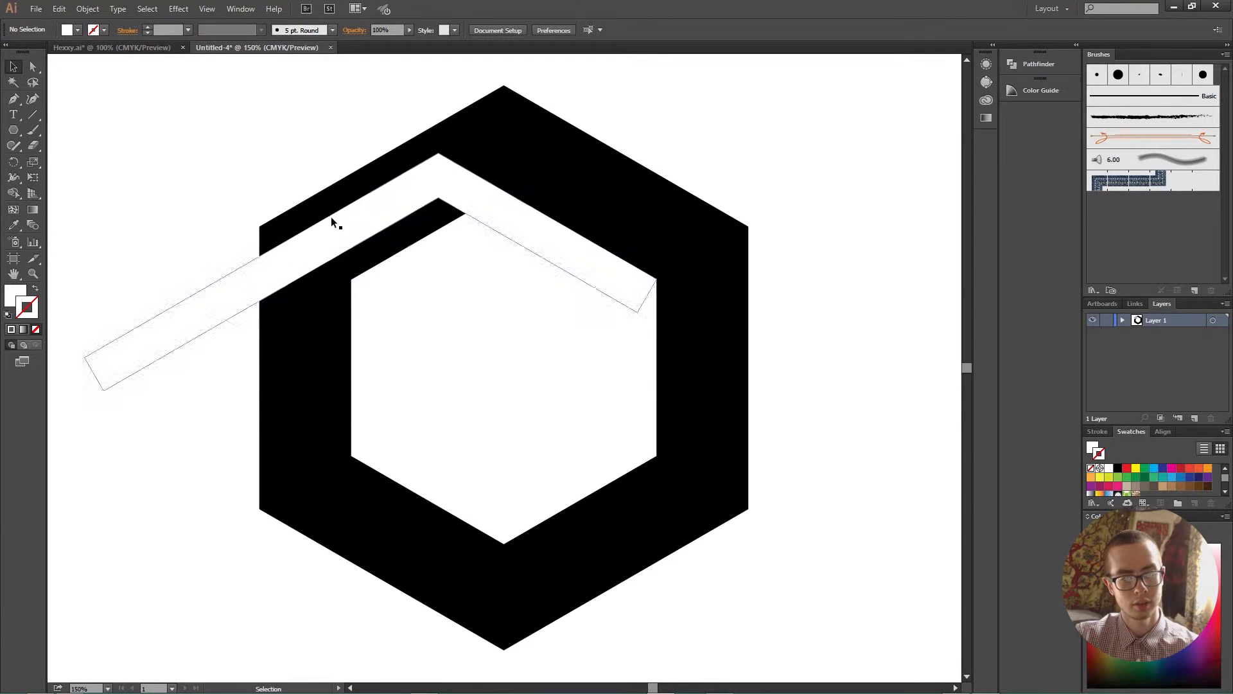
- Draw a white circle about 1080 px in diameter centred on the hexagon logo and send it to the back
{"action": "key", "text": "ctrl+1"}
{"action": "key", "text": "ctrl+minus"}
{"action": "key", "text": "ctrl+minus"}
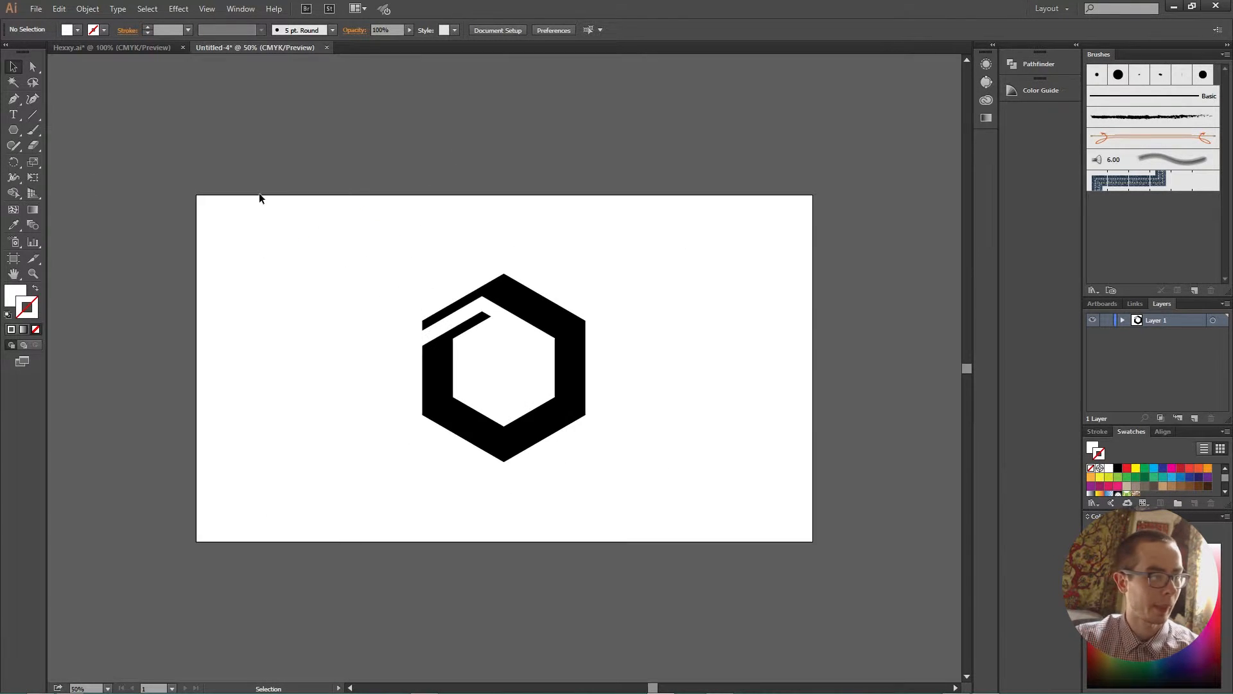
{"action": "left_click", "coordinate": [9, 132]}
{"action": "left_click_drag", "start_coordinate": [9, 132], "coordinate": [65, 158]}
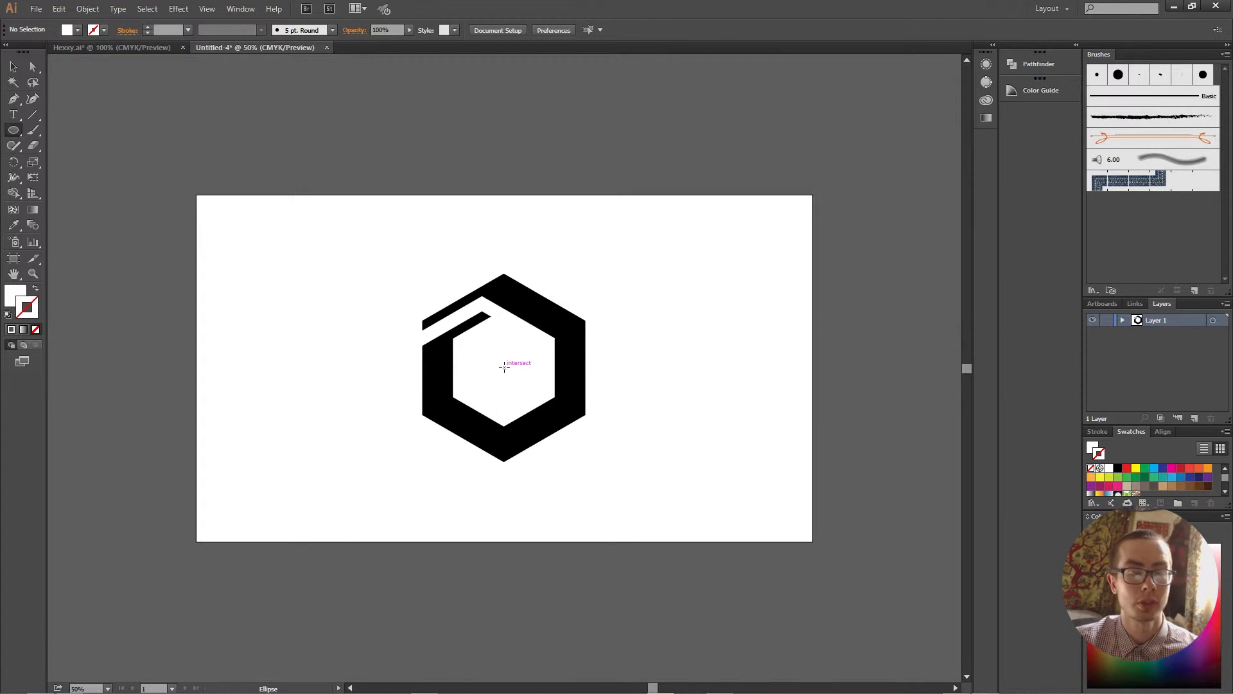
{"action": "mouse_move", "coordinate": [504, 366]}
{"action": "left_mouse_down"}
{"action": "mouse_move", "coordinate": [399, 214]}
{"action": "mouse_move", "coordinate": [364, 191]}
{"action": "left_mouse_up"}
{"action": "key", "text": "v"}
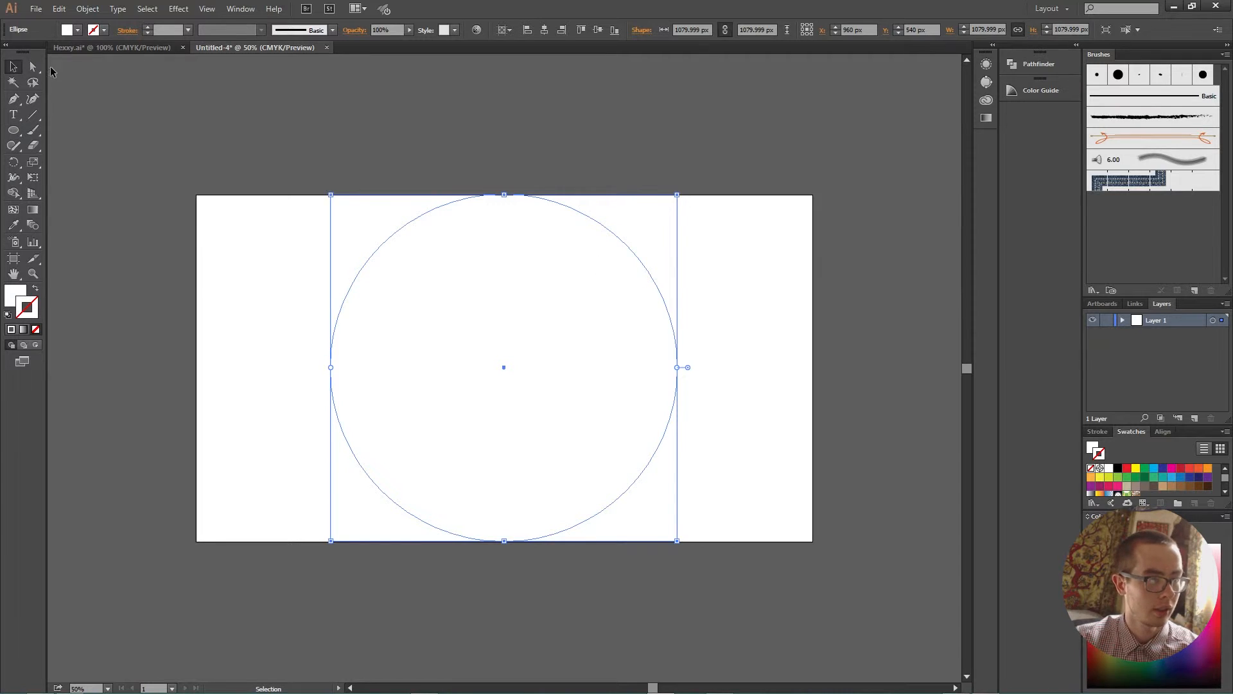
{"action": "key", "text": "ctrl+shift+bracketleft"}
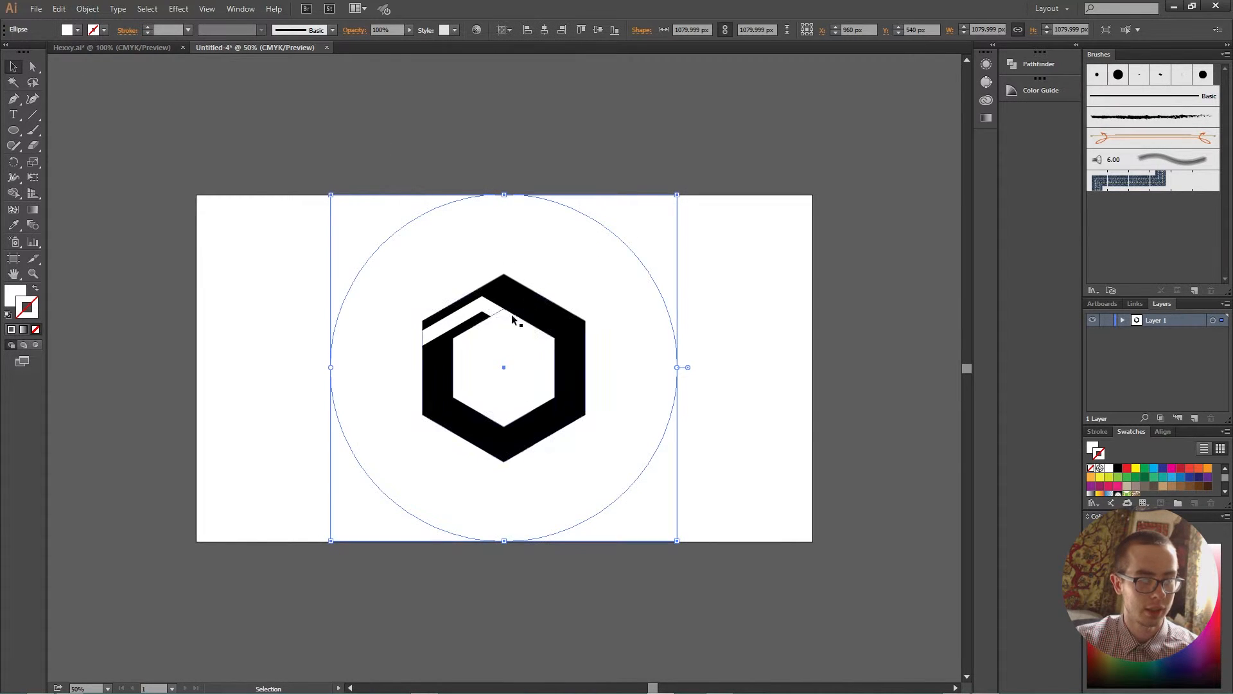
- Group the large white circle together with the white chevron
{"action": "left_click", "coordinate": [400, 352], "text": "shift"}
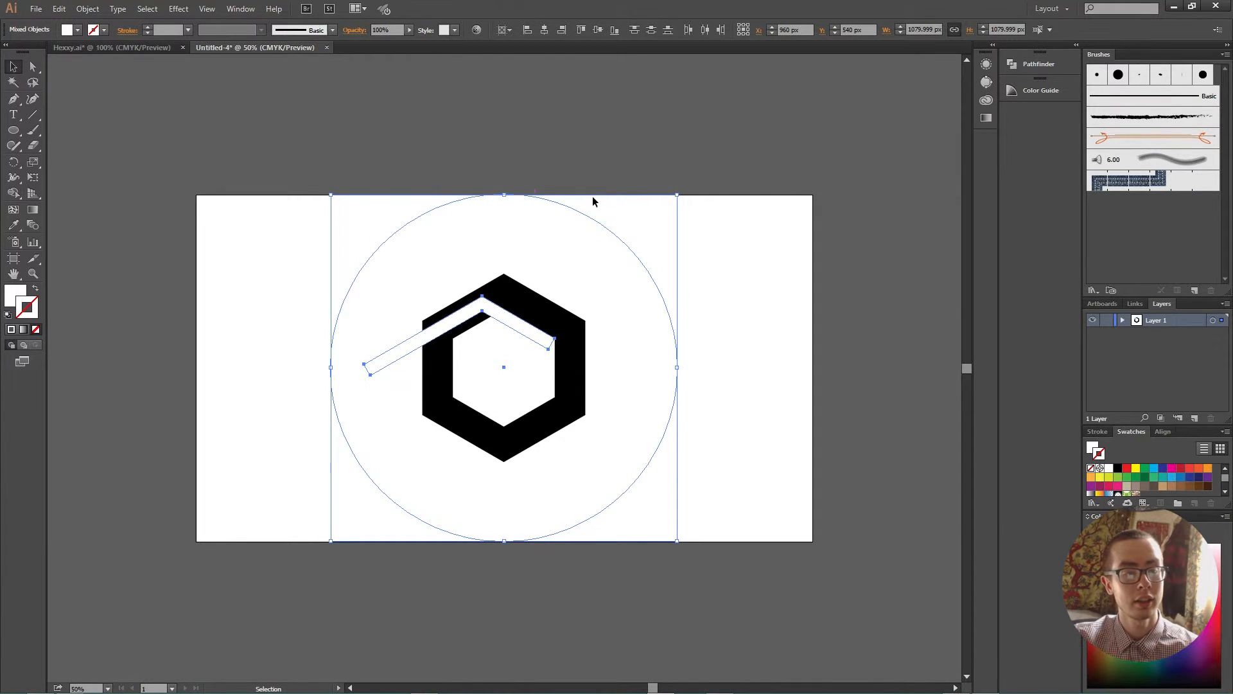
{"action": "key", "text": "a"}
{"action": "key", "text": "ctrl+z"}
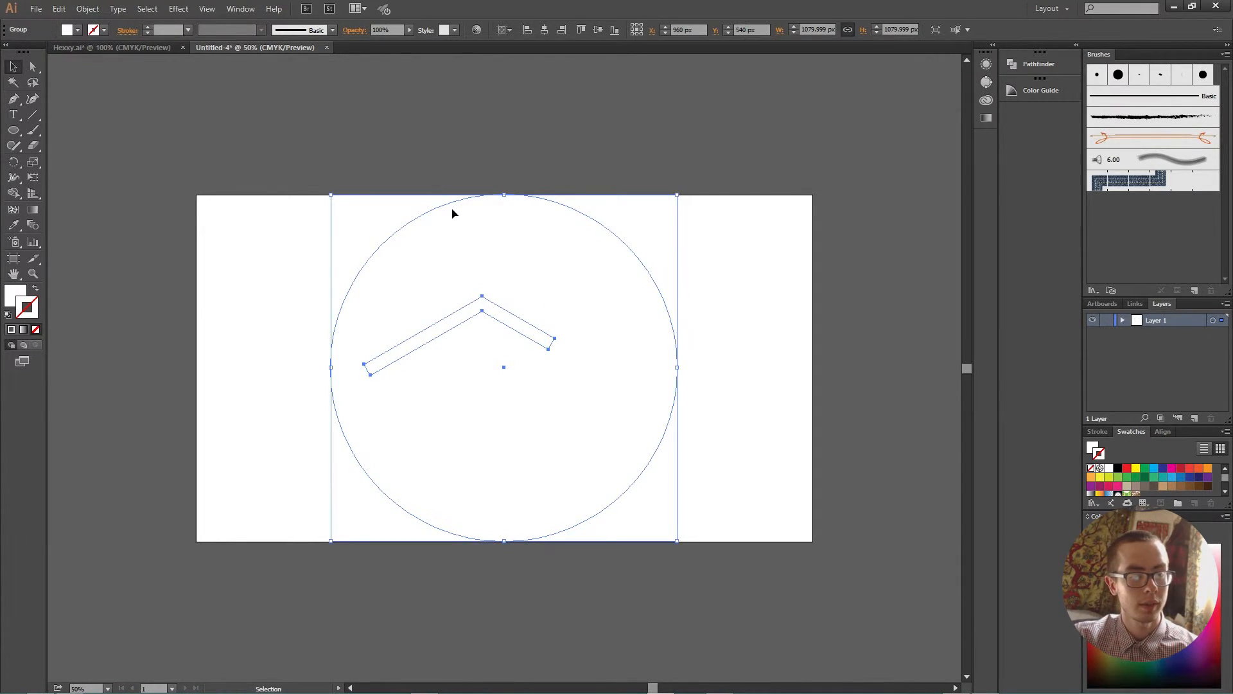
- Apply a Transform effect to the circle-and-chevron group with a 60° rotation and 5 copies
{"action": "left_click", "coordinate": [172, 9]}
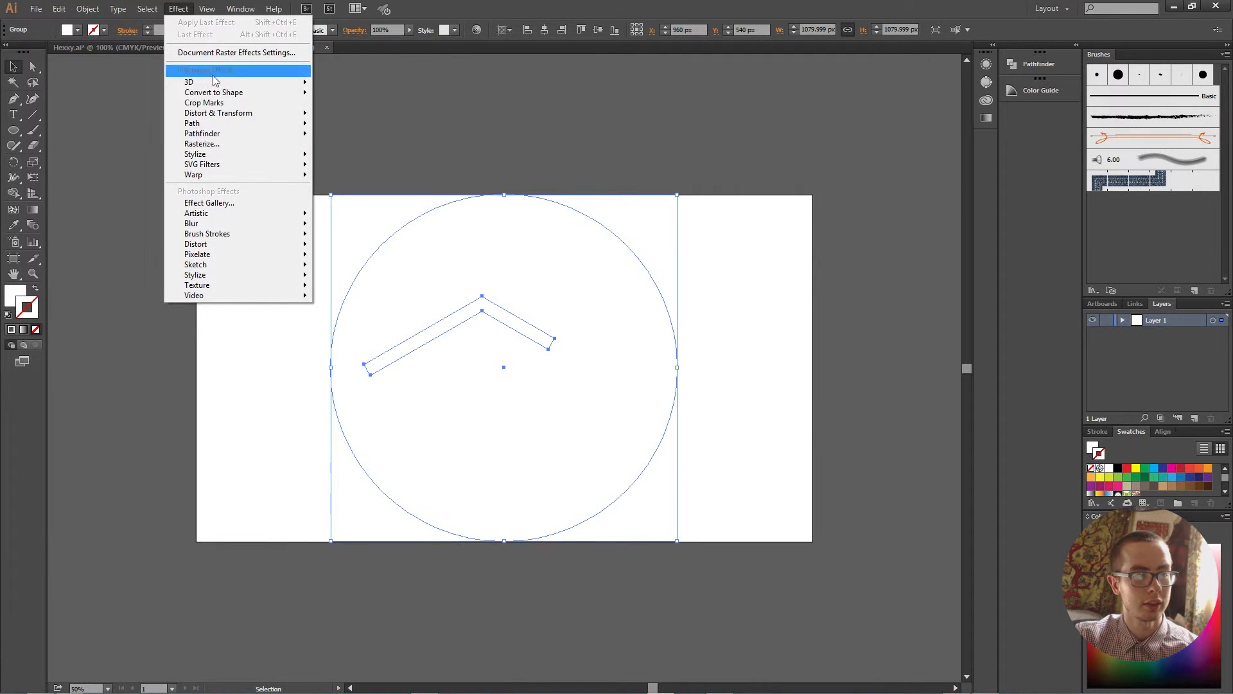
{"action": "mouse_move", "coordinate": [316, 130]}
{"action": "left_click", "coordinate": [351, 157]}
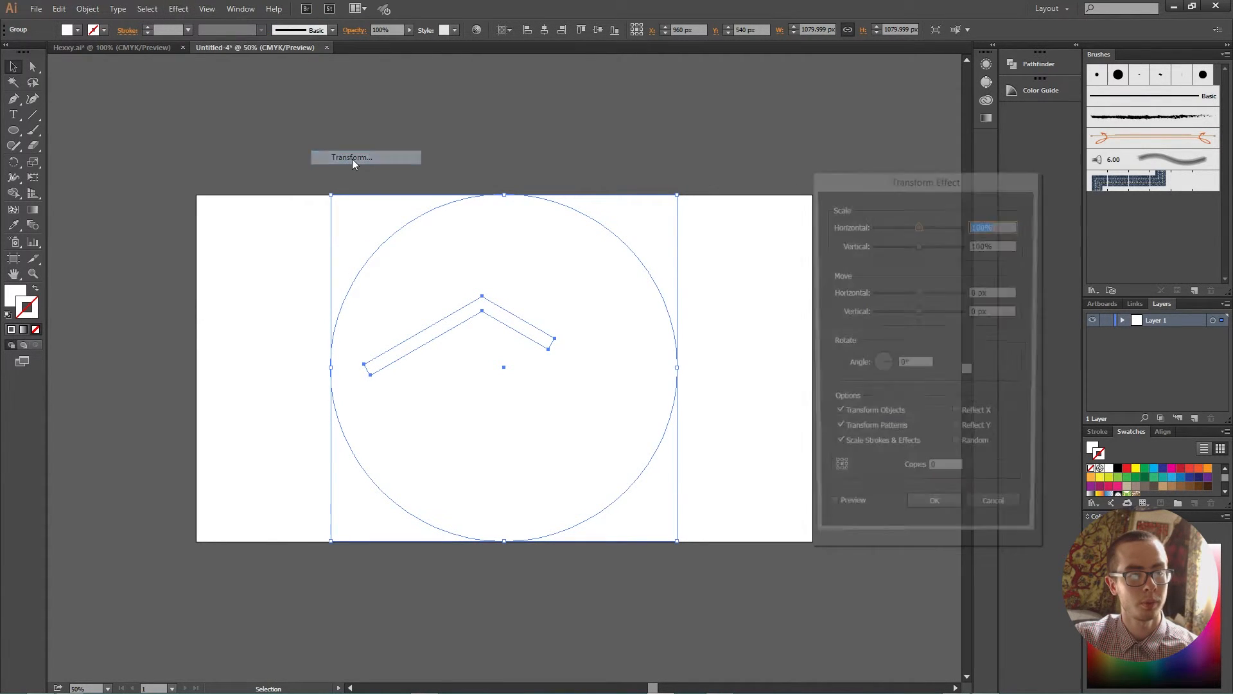
{"action": "left_click", "coordinate": [829, 512]}
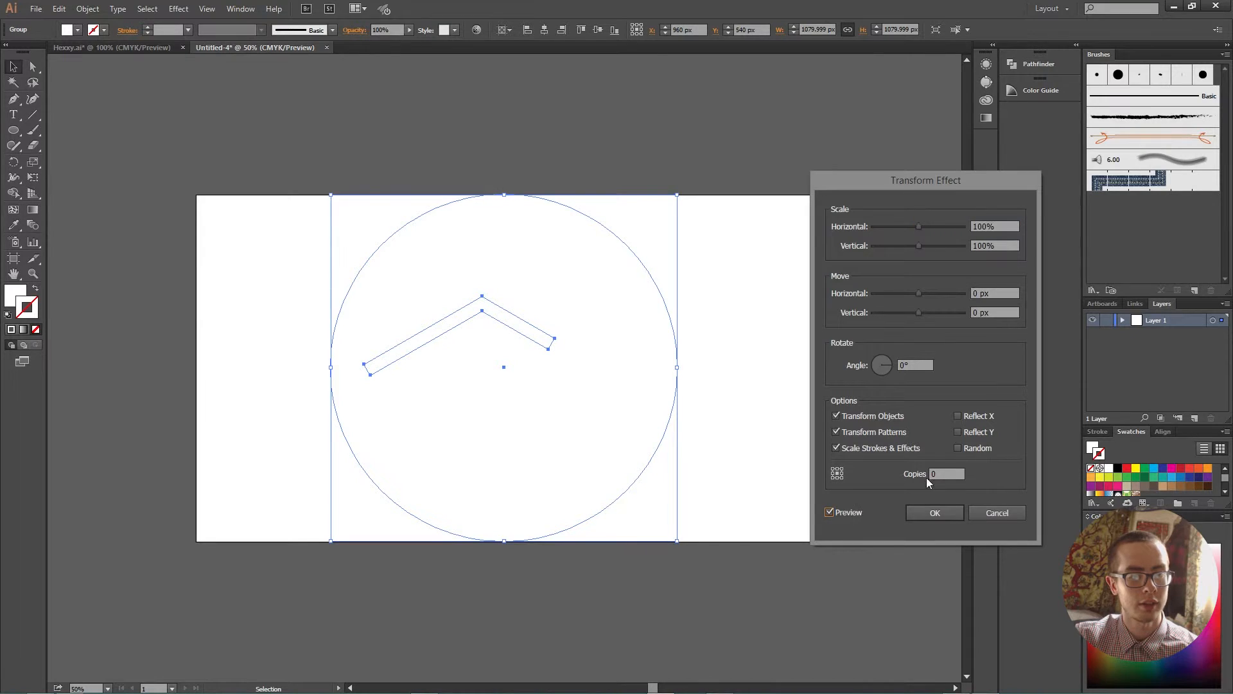
{"action": "left_click", "coordinate": [941, 474]}
{"action": "type", "text": "5"}
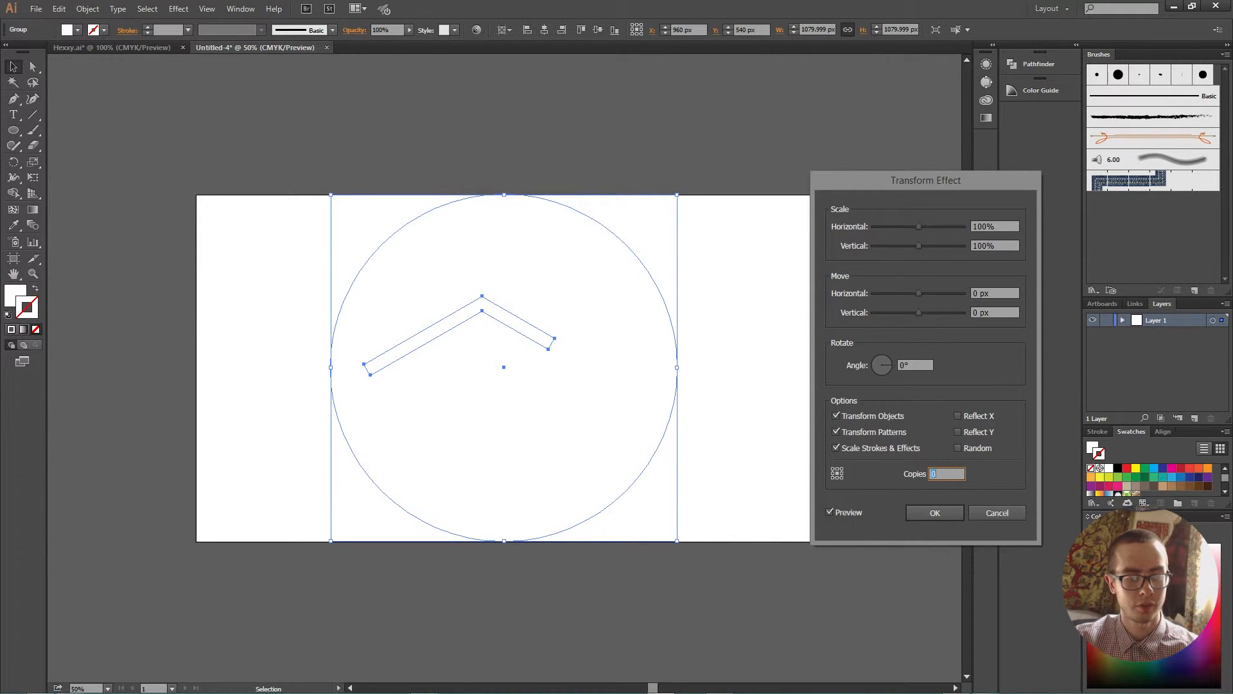
{"action": "left_click", "coordinate": [901, 364]}
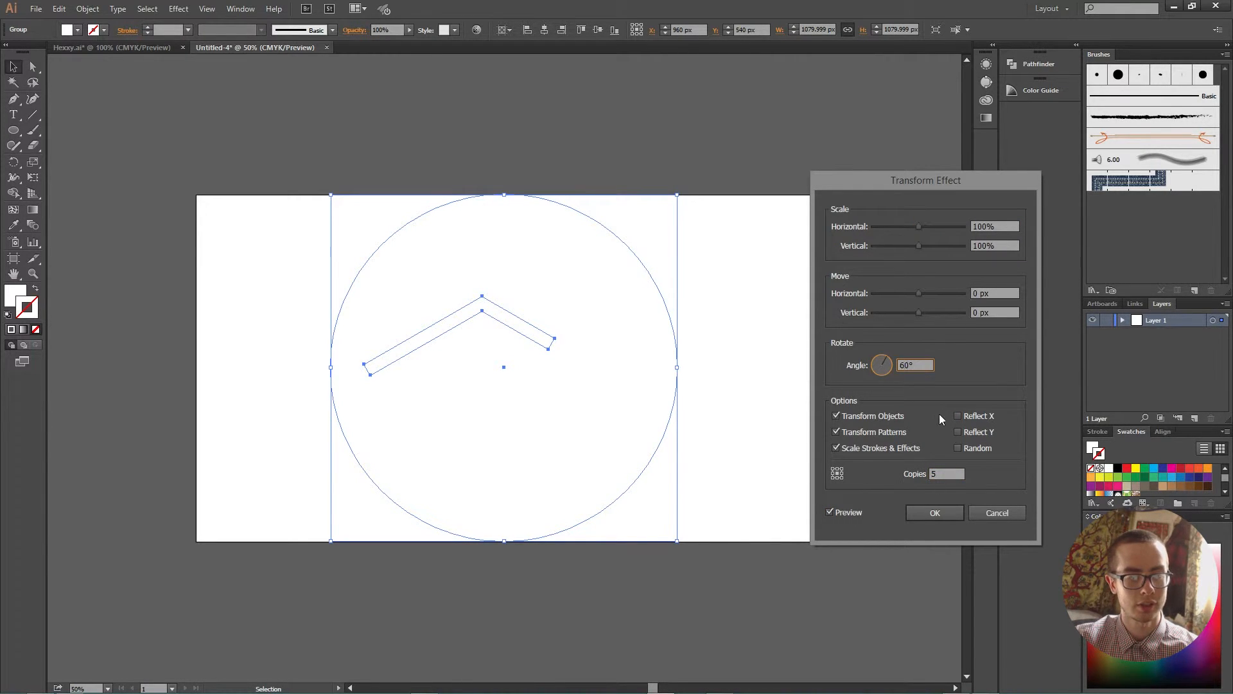
{"action": "key", "text": "Tab"}
{"action": "left_click", "coordinate": [935, 513]}
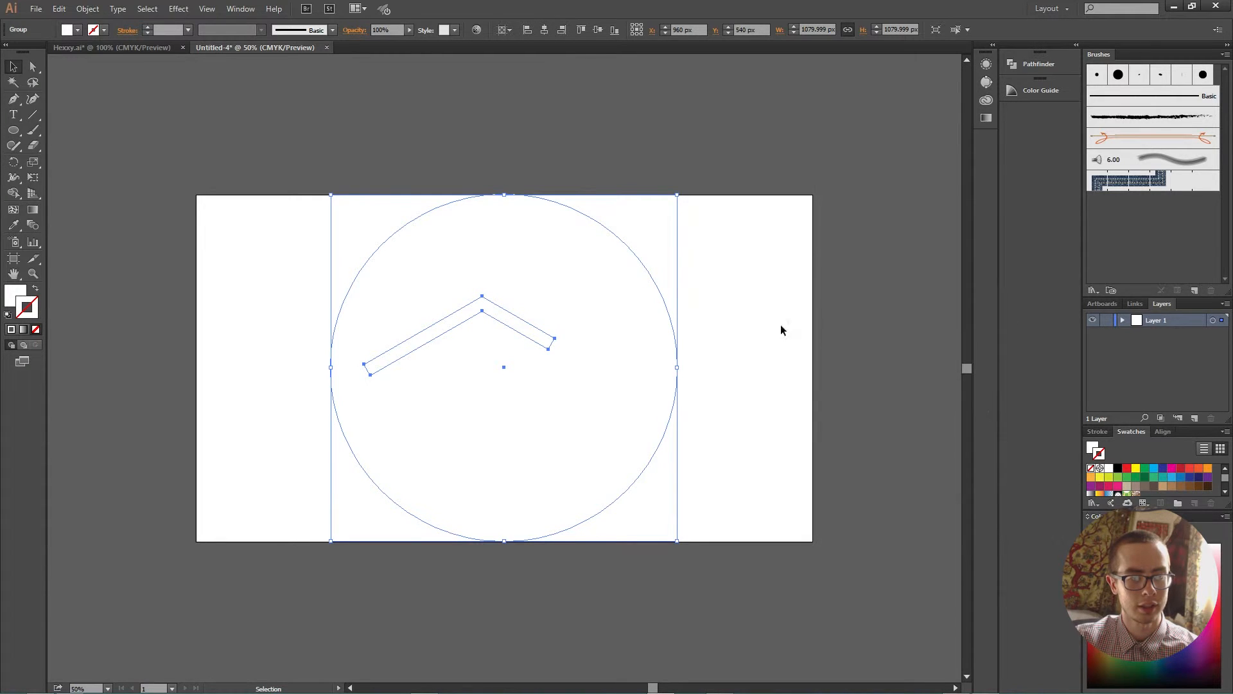
- Expand the appearance of the transformed group and ungroup the resulting rotated copies
{"action": "left_click", "coordinate": [87, 13]}
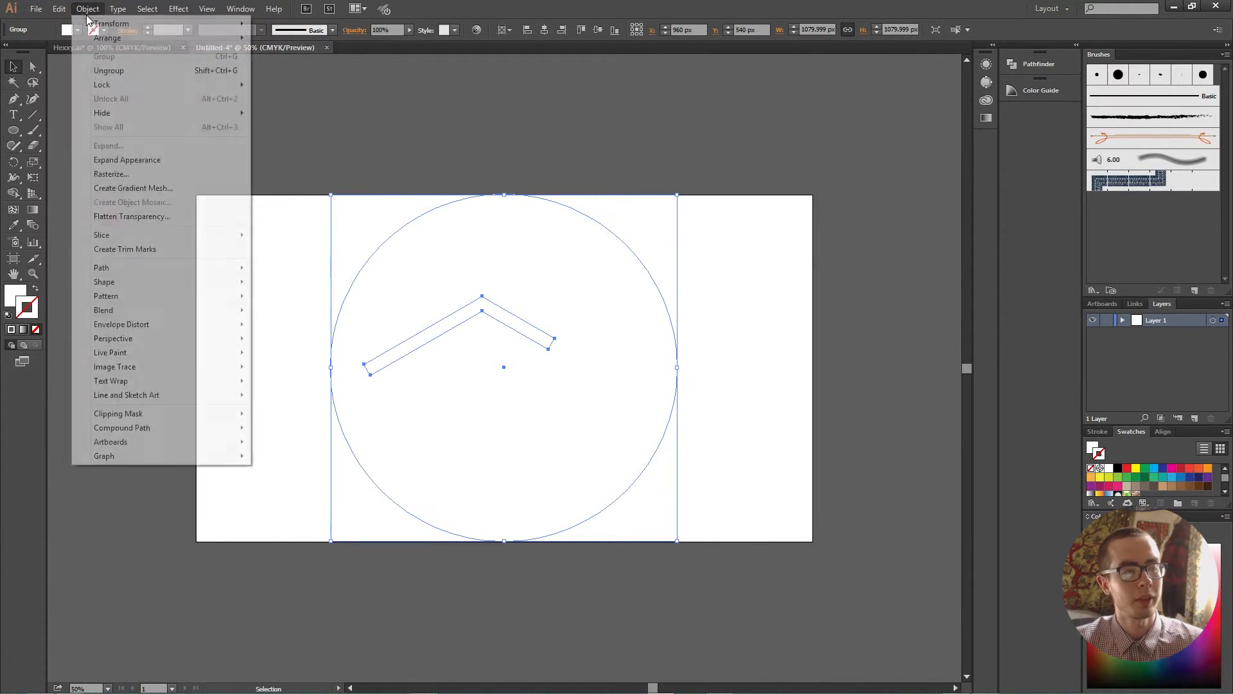
{"action": "left_click", "coordinate": [126, 162]}
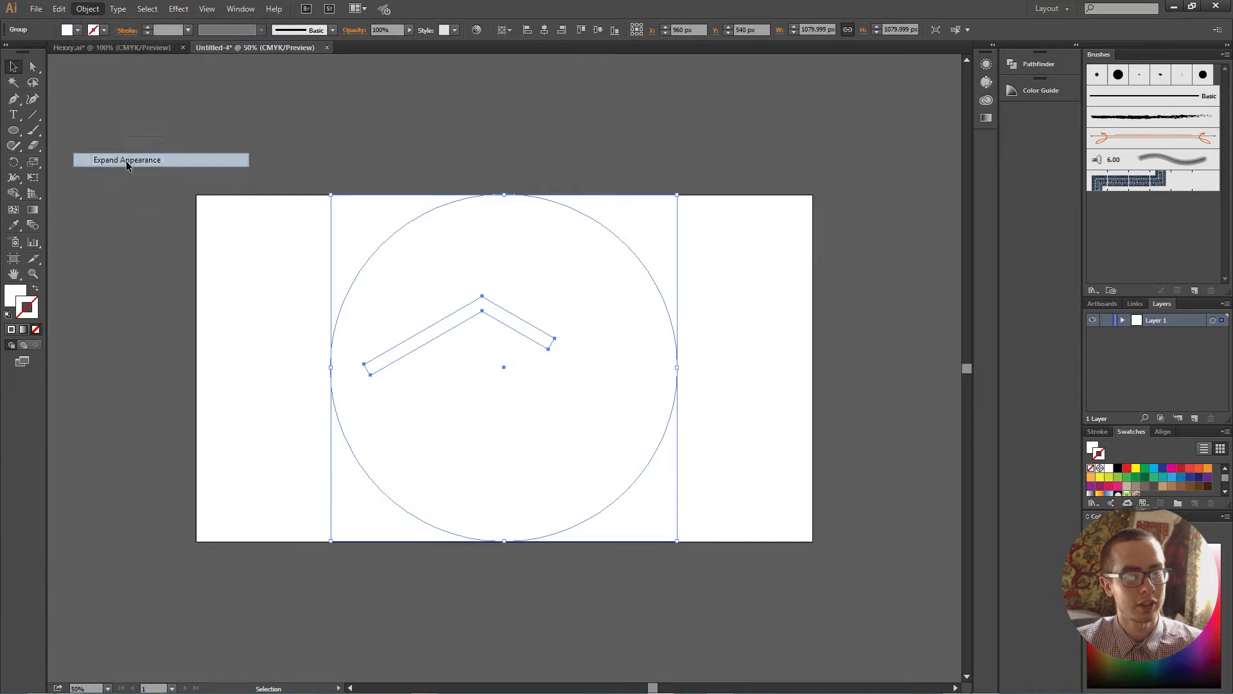
{"action": "left_click", "coordinate": [722, 316]}
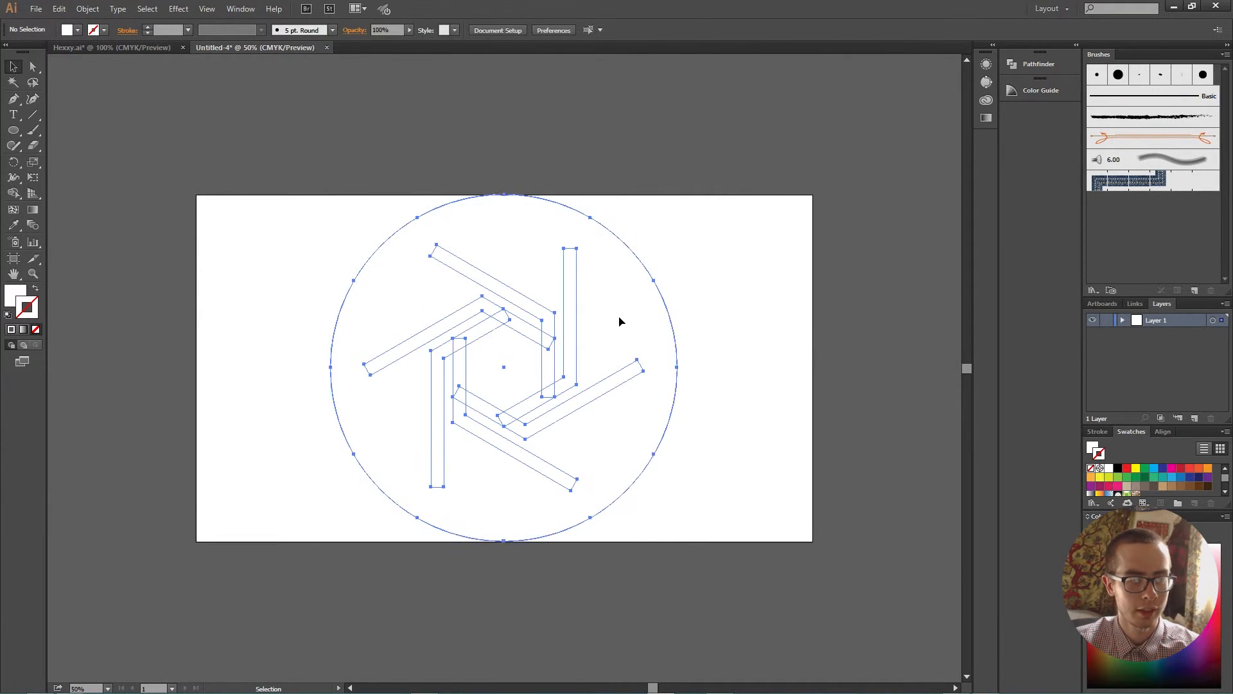
{"action": "right_click", "coordinate": [620, 319]}
{"action": "left_click", "coordinate": [686, 393]}
{"action": "left_click", "coordinate": [722, 359]}
{"action": "left_click", "coordinate": [646, 325]}
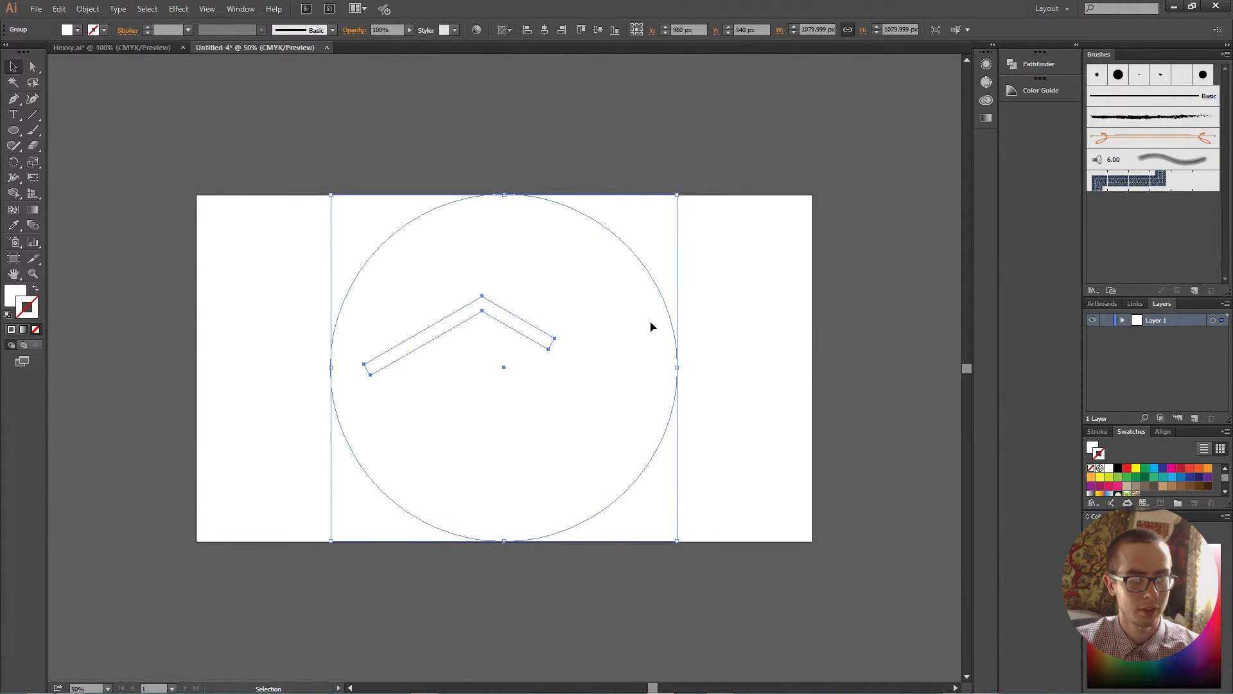
- Ungroup the frontmost circle-and-chevron pair and delete its large white circle
{"action": "right_click", "coordinate": [650, 323]}
{"action": "left_click", "coordinate": [703, 396]}
{"action": "left_click", "coordinate": [704, 395]}
{"action": "left_click", "coordinate": [639, 330]}
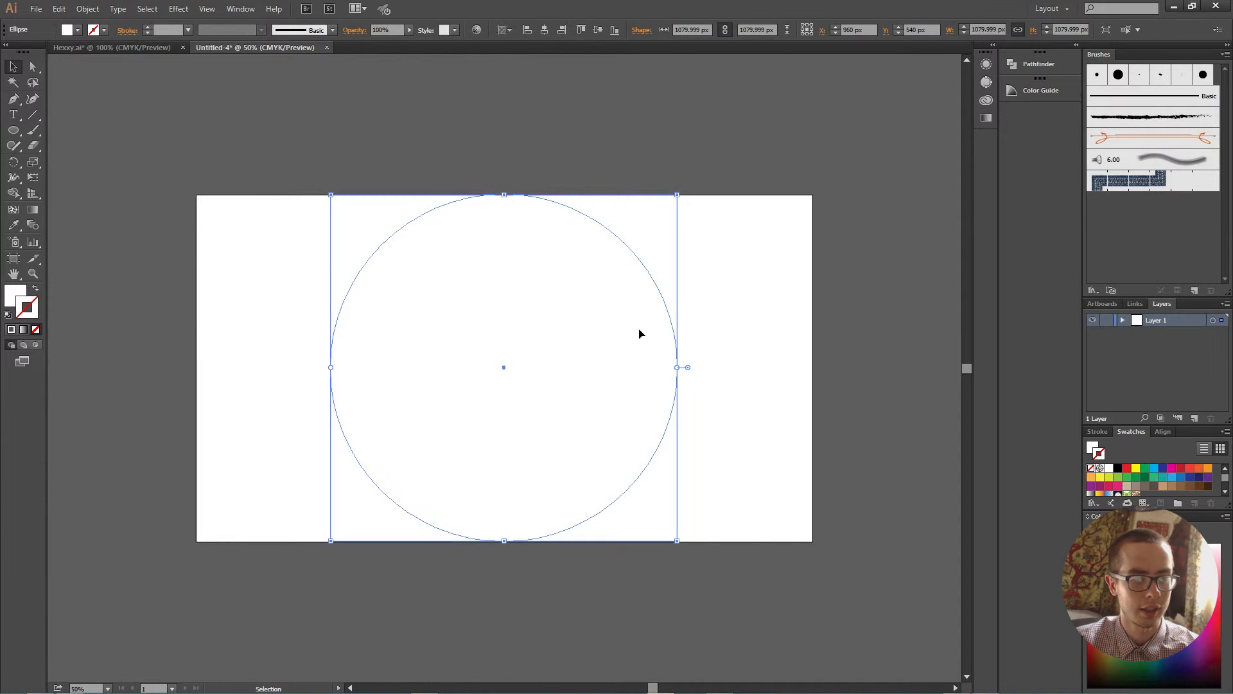
{"action": "key", "text": "Delete"}
{"action": "left_click", "coordinate": [672, 333]}
{"action": "left_click", "coordinate": [655, 336]}
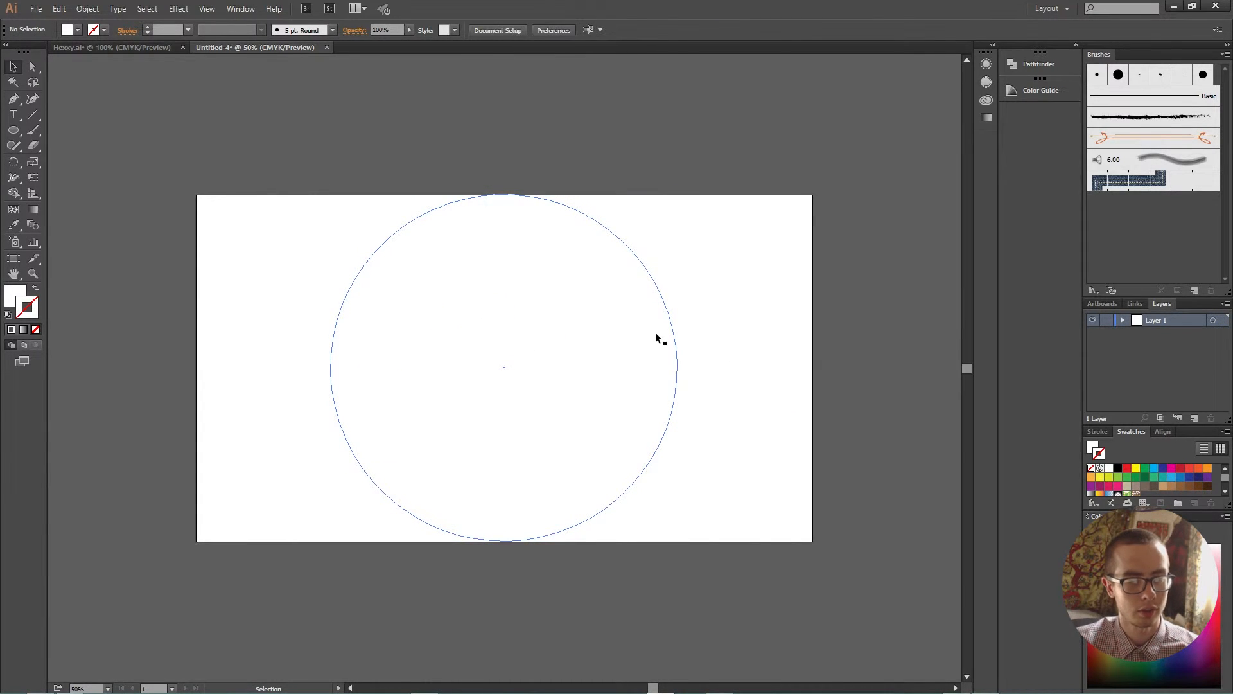
- Ungroup the next rotated circle-and-chevron copies one by one and delete their large white circles
{"action": "left_click", "coordinate": [645, 342]}
{"action": "right_click", "coordinate": [640, 338]}
{"action": "left_click", "coordinate": [697, 409]}
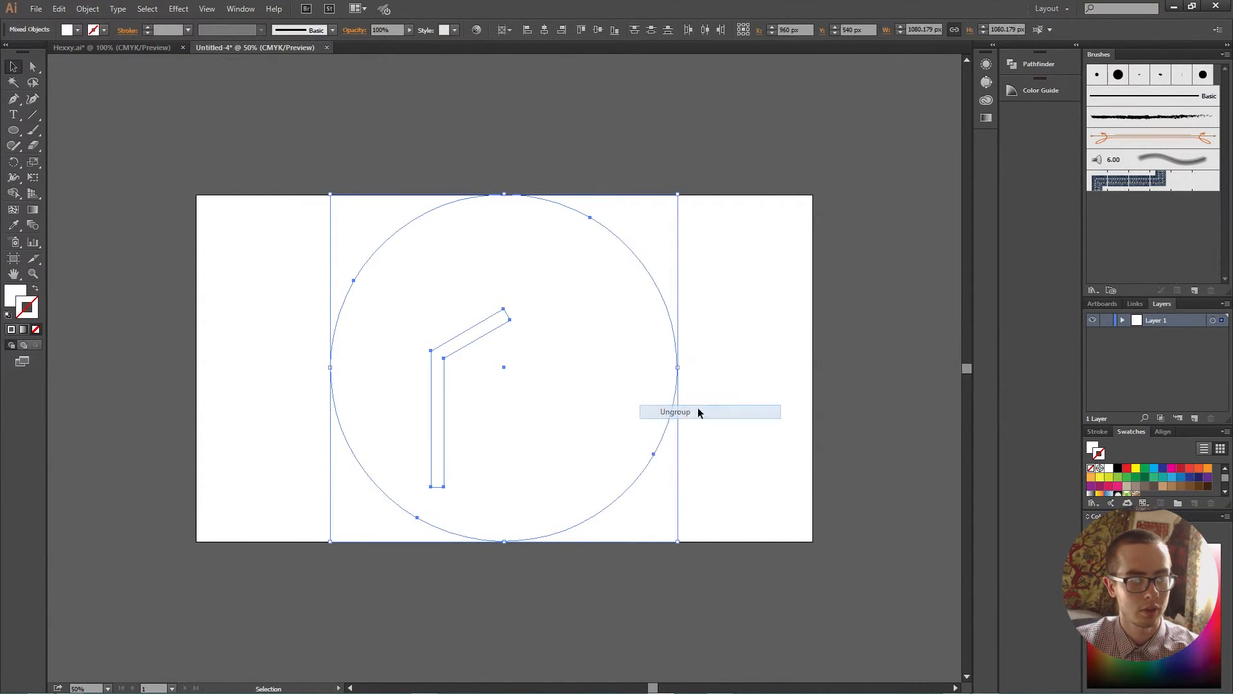
{"action": "left_click", "coordinate": [647, 363]}
{"action": "right_click", "coordinate": [636, 366]}
{"action": "left_click", "coordinate": [691, 434]}
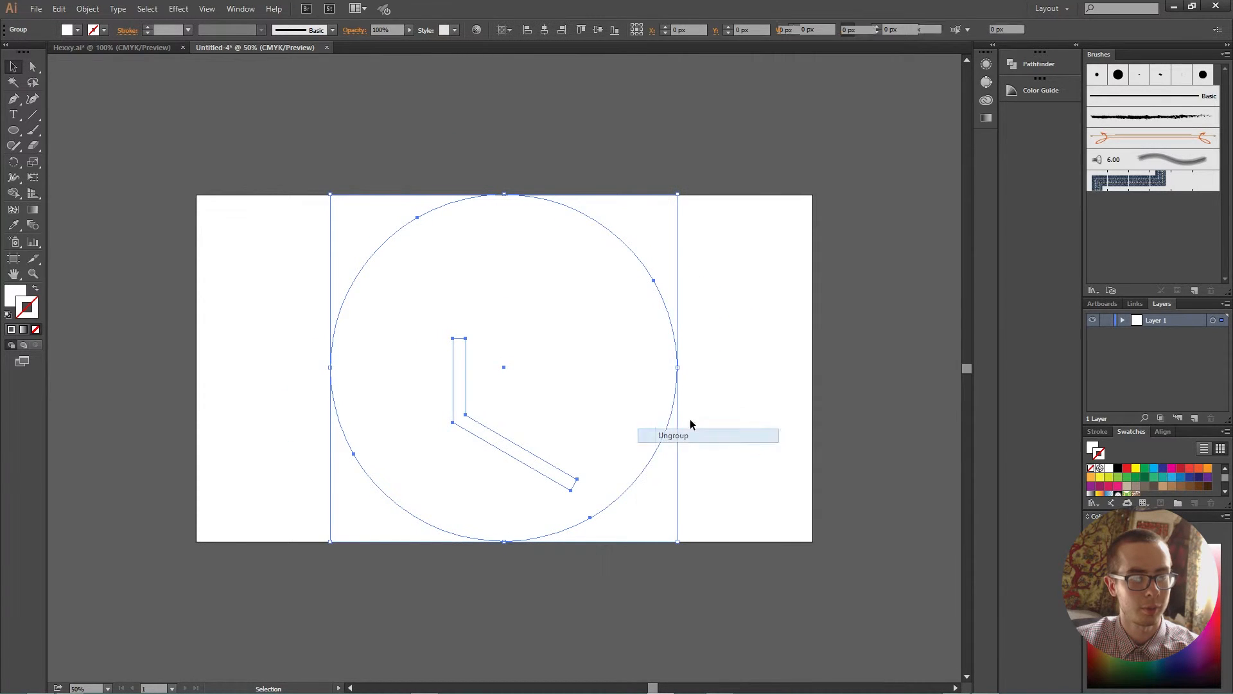
{"action": "left_click", "coordinate": [623, 360]}
{"action": "right_click", "coordinate": [648, 363]}
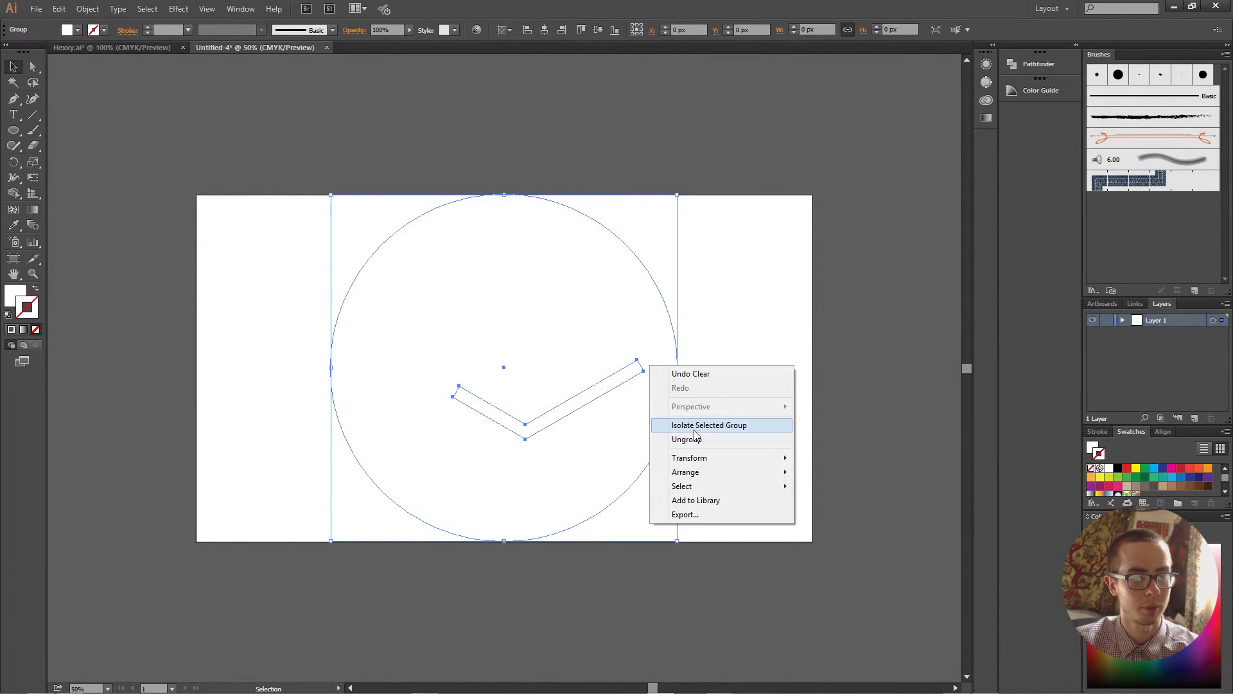
{"action": "left_click", "coordinate": [694, 429]}
{"action": "left_click", "coordinate": [629, 309]}
{"action": "key", "text": "Delete"}
- Ungroup the remaining rotated copies and delete their large circles, leaving only the white chevrons over the black hexagon
{"action": "right_click", "coordinate": [641, 361]}
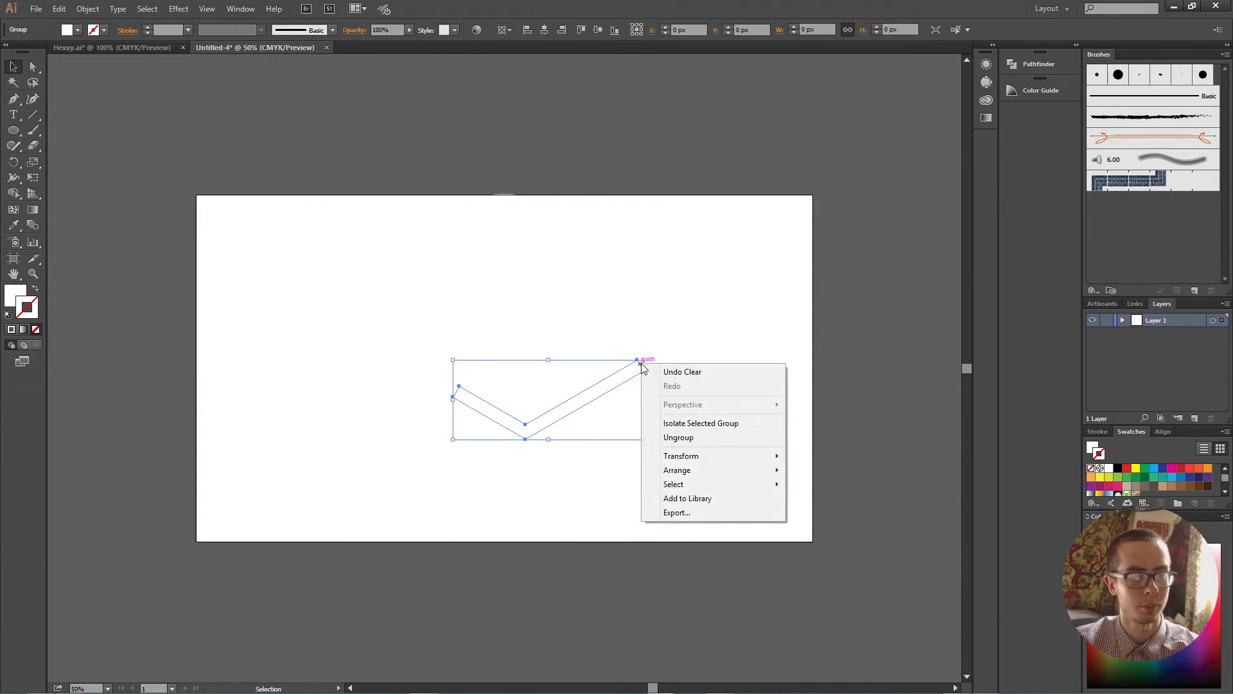
{"action": "left_click", "coordinate": [627, 334]}
{"action": "right_click", "coordinate": [628, 331]}
{"action": "left_click", "coordinate": [676, 406]}
{"action": "left_click", "coordinate": [690, 379]}
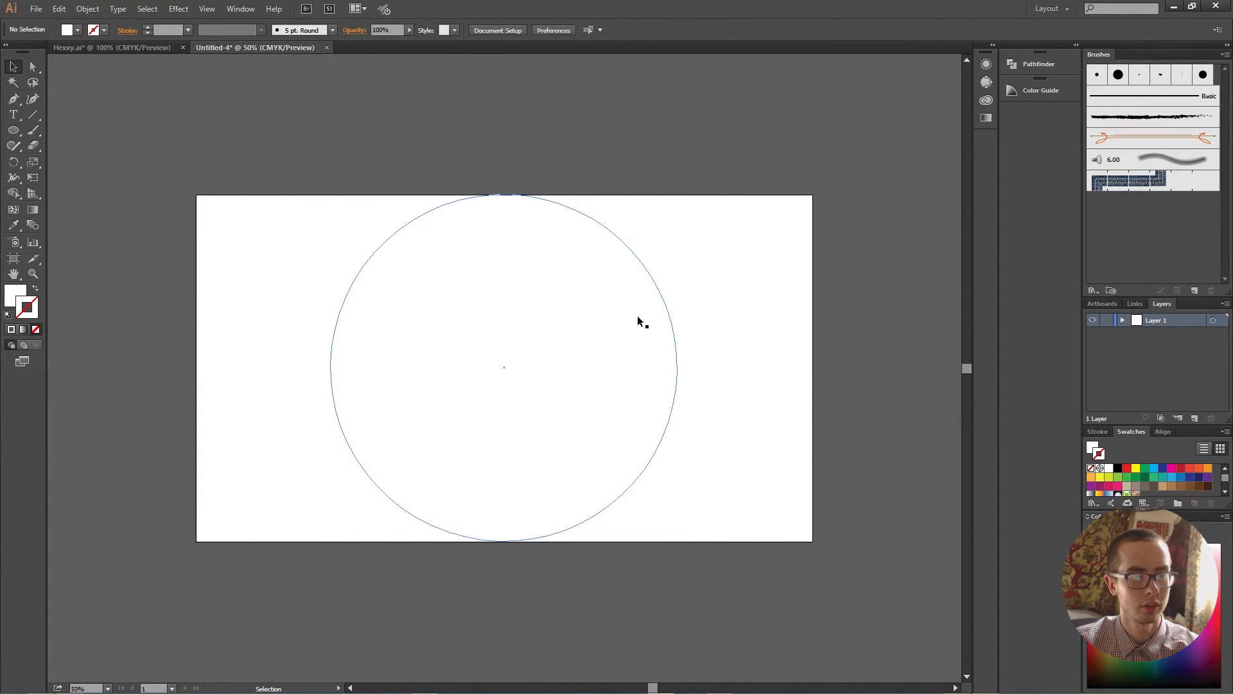
{"action": "left_click", "coordinate": [639, 319]}
{"action": "key", "text": "Delete"}
{"action": "right_click", "coordinate": [642, 347]}
{"action": "left_click", "coordinate": [683, 421]}
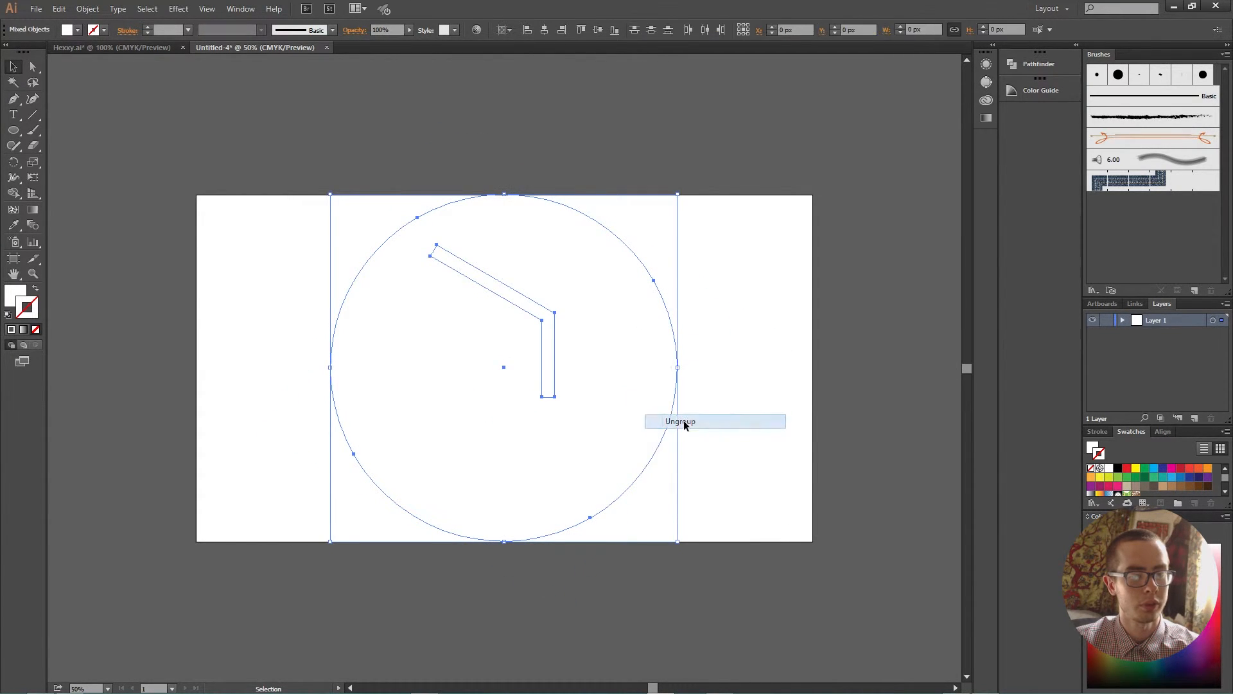
{"action": "left_click", "coordinate": [684, 420]}
{"action": "left_click", "coordinate": [636, 328]}
{"action": "key", "text": "Delete"}
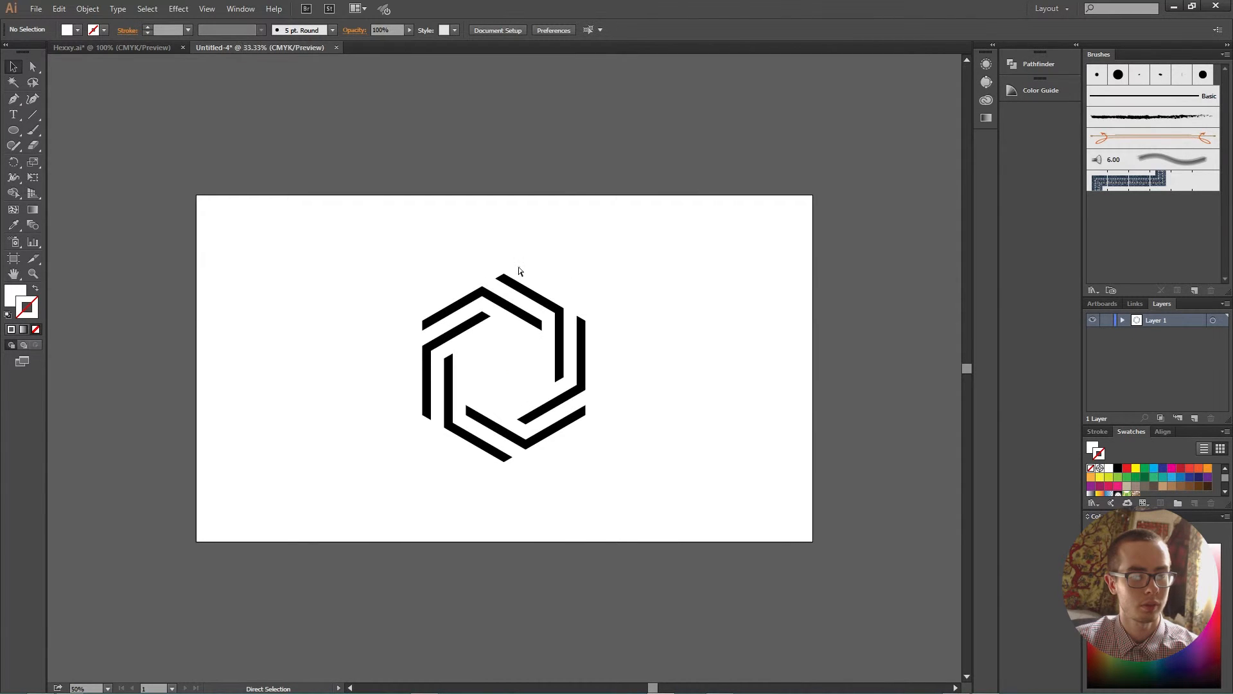
- Try deleting all six white chevrons from the logo and undo the deletion
{"action": "key", "text": "ctrl+minus"}
{"action": "key", "text": "ctrl+plus"}
{"action": "key", "text": "ctrl+plus"}
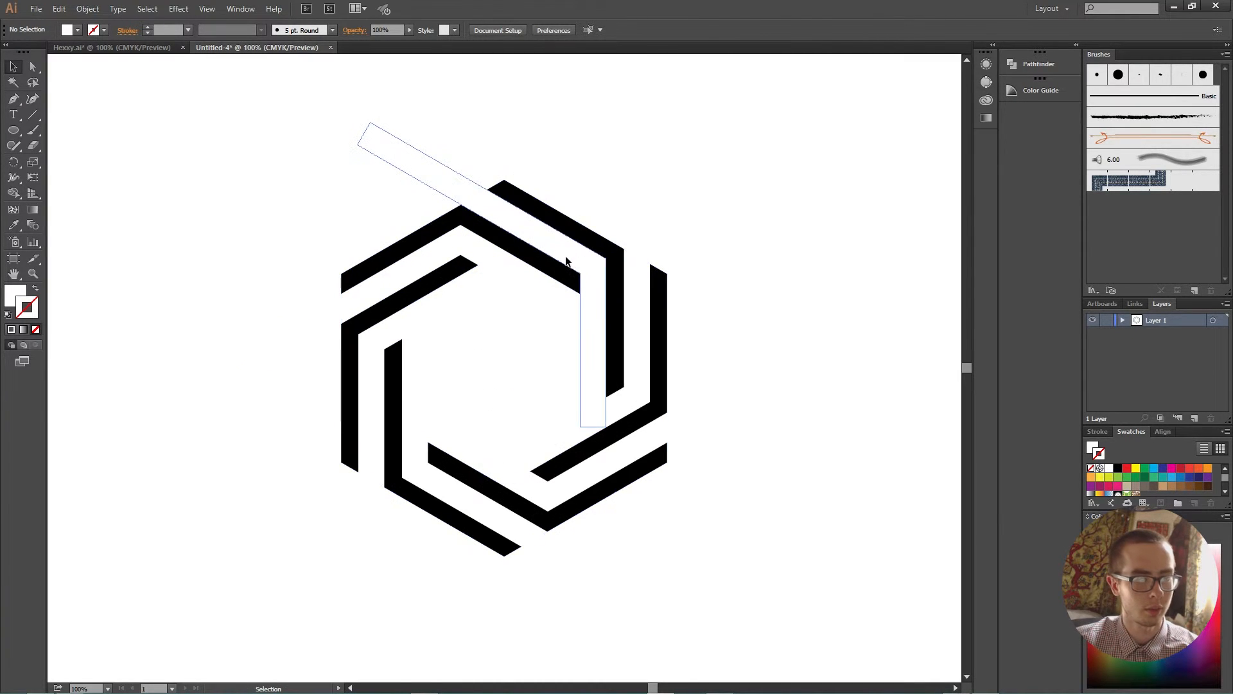
{"action": "left_click", "coordinate": [563, 262]}
{"action": "left_click", "coordinate": [437, 257], "text": "shift"}
{"action": "left_click", "coordinate": [392, 332], "text": "shift"}
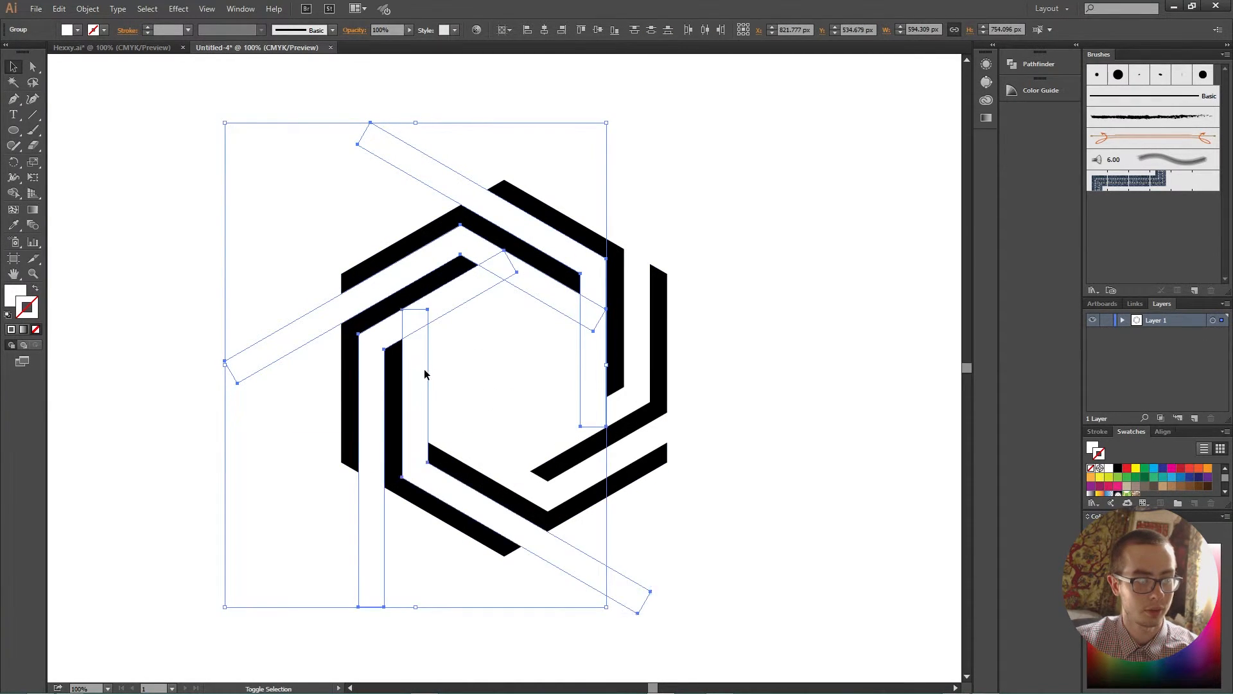
{"action": "left_click", "coordinate": [424, 371], "text": "shift"}
{"action": "left_click", "coordinate": [579, 472], "text": "shift"}
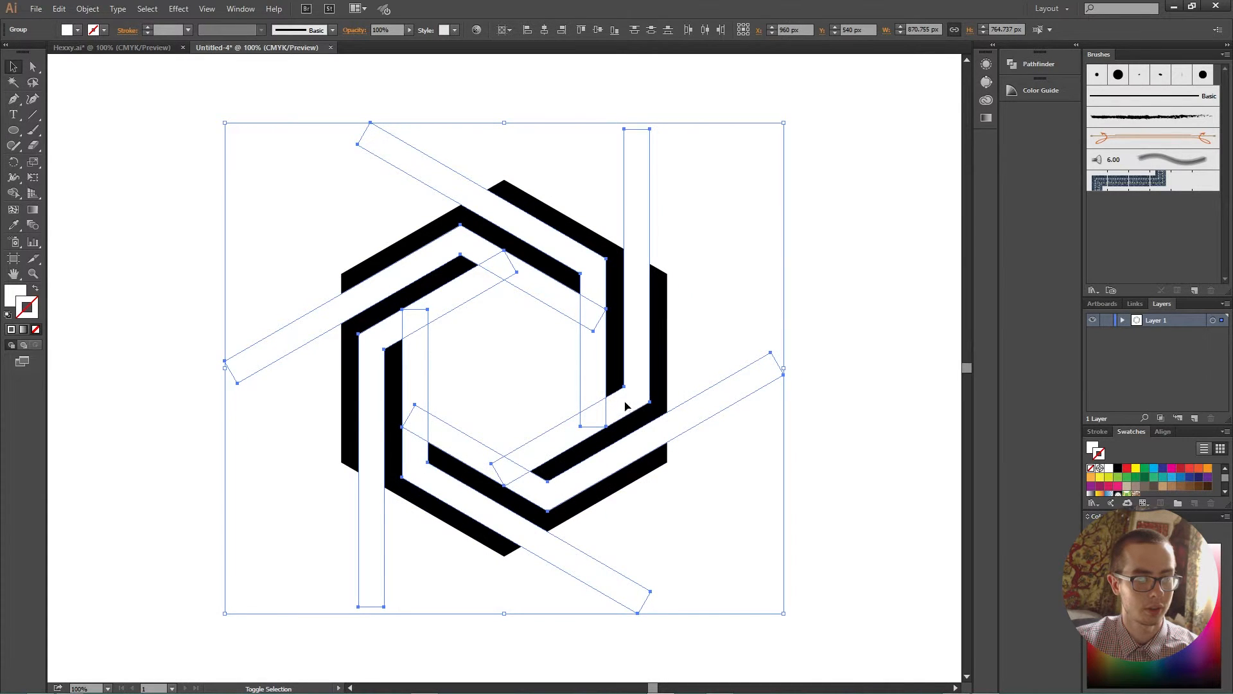
{"action": "key", "text": "Delete"}
{"action": "key", "text": "ctrl+z"}
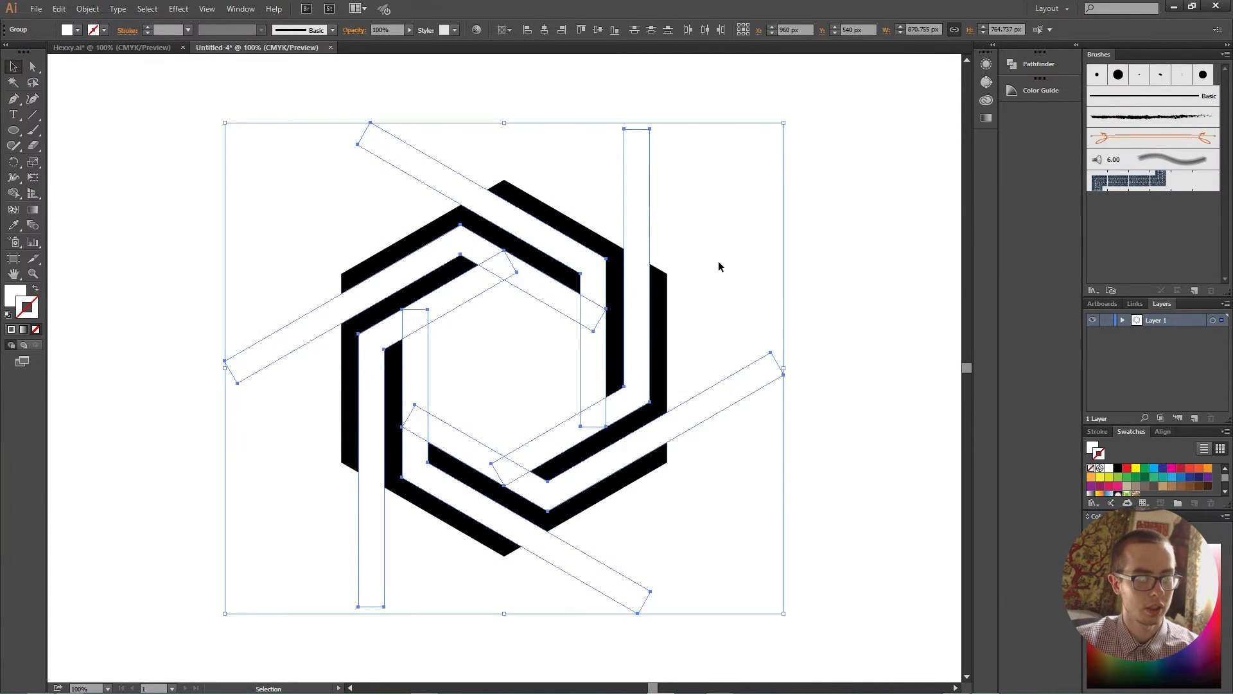
{"action": "left_click", "coordinate": [718, 261]}
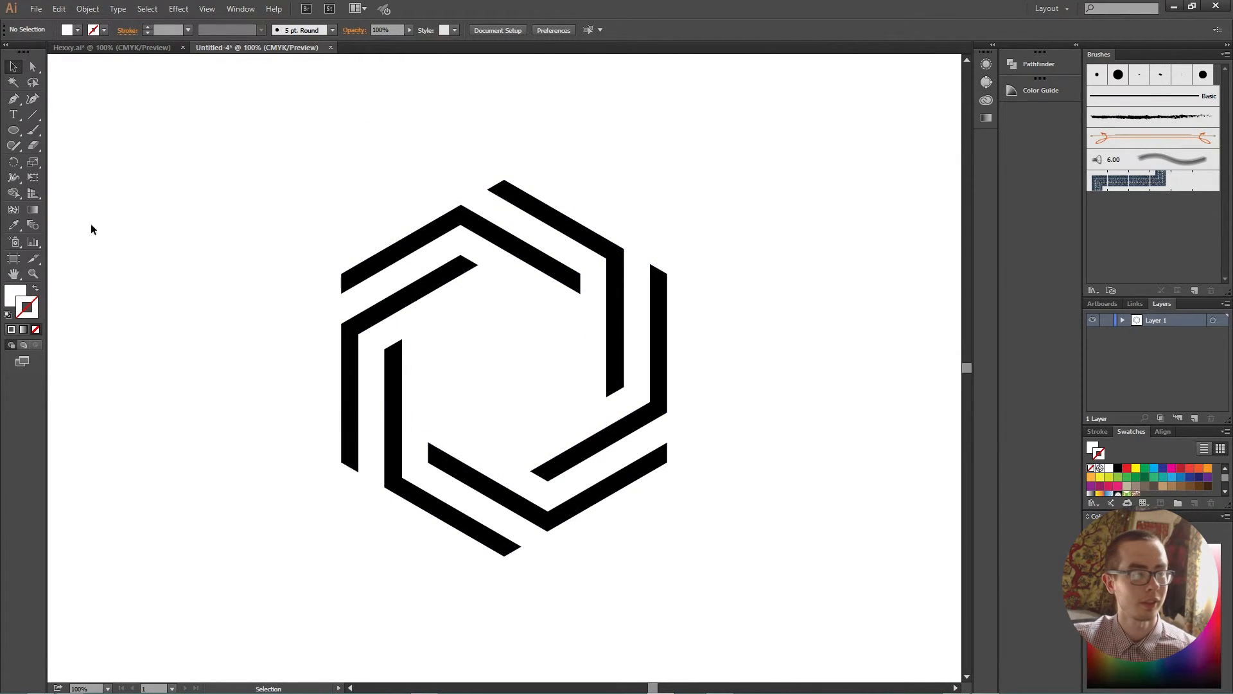
- Draw a six-sided polygon with a 150 px radius at the centre of the logo
{"action": "left_click", "coordinate": [13, 132]}
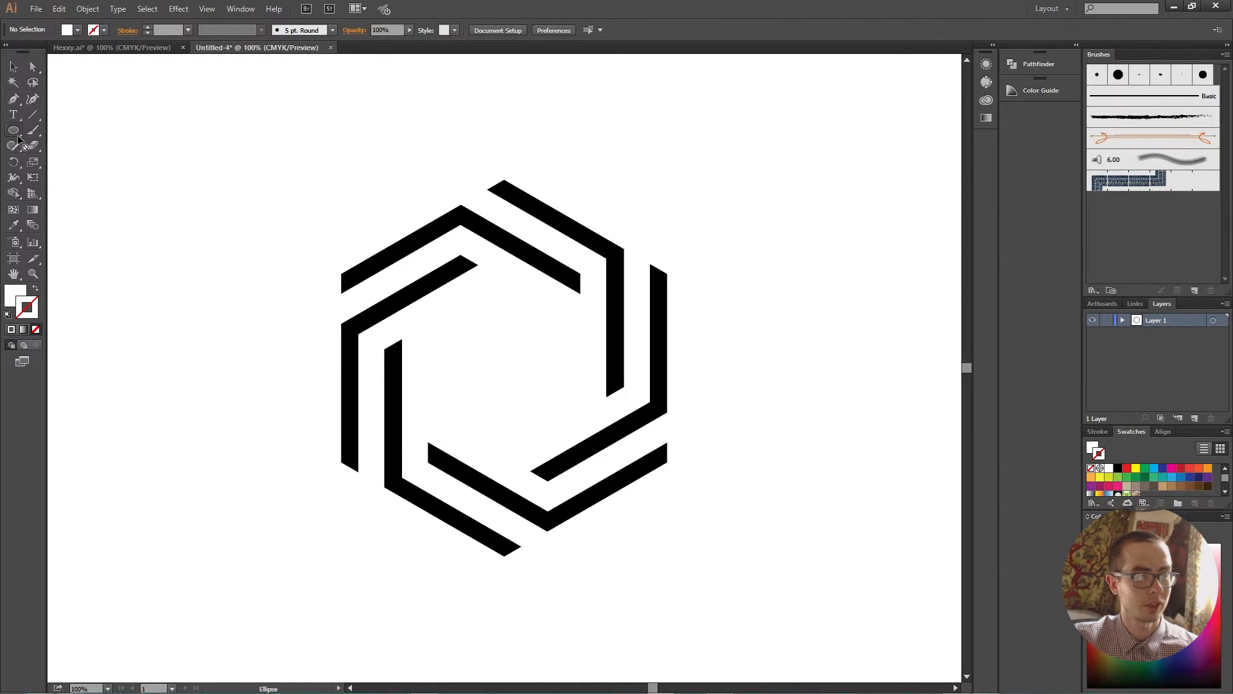
{"action": "left_click_drag", "start_coordinate": [14, 132], "coordinate": [74, 178]}
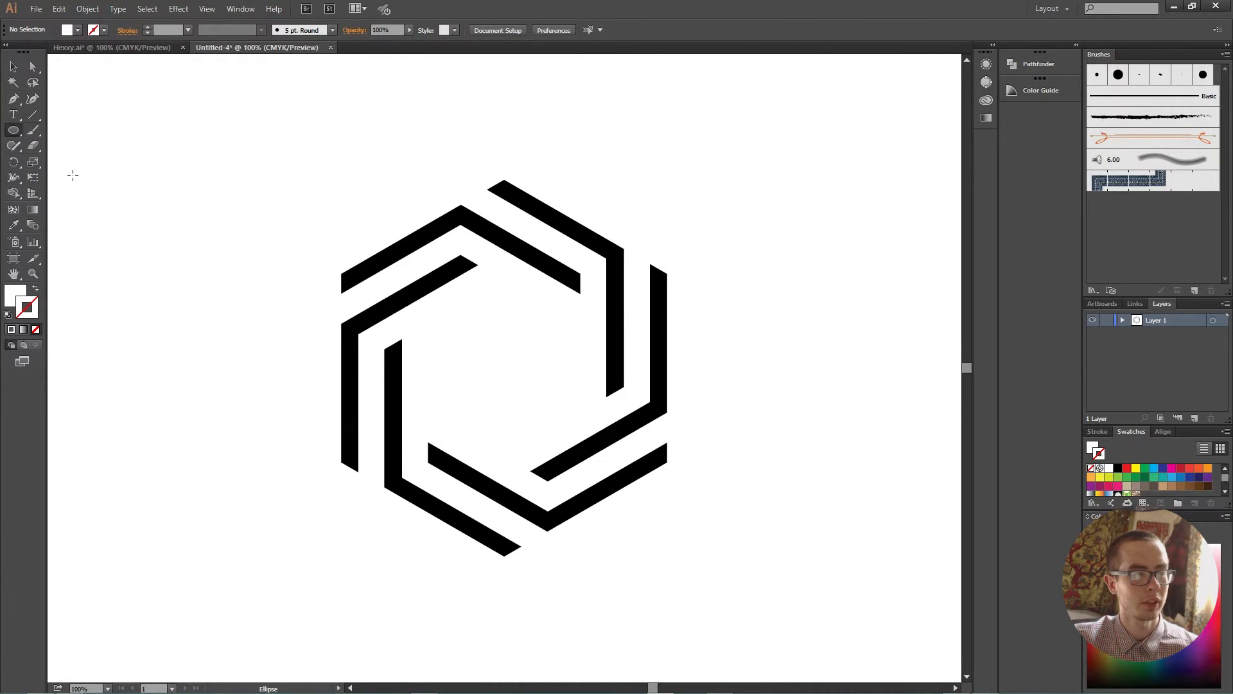
{"action": "left_click", "coordinate": [162, 50]}
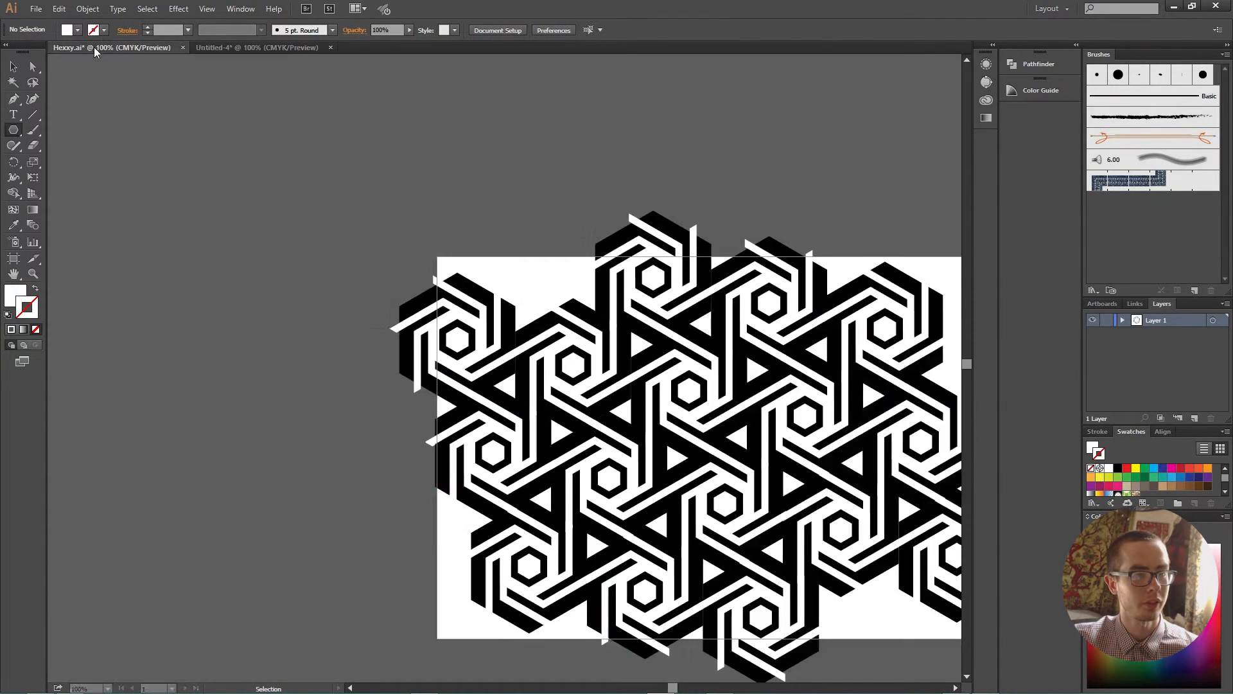
{"action": "left_click", "coordinate": [244, 45]}
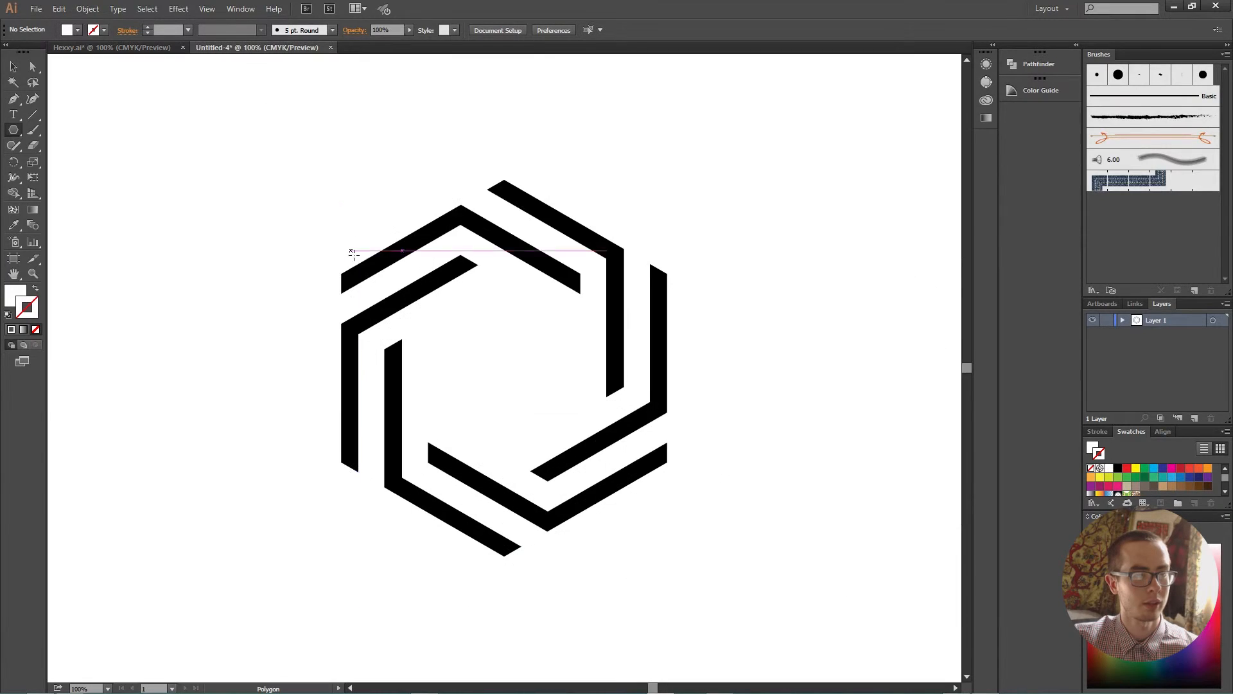
{"action": "left_click", "coordinate": [511, 366]}
{"action": "key", "text": "shift+Tab"}
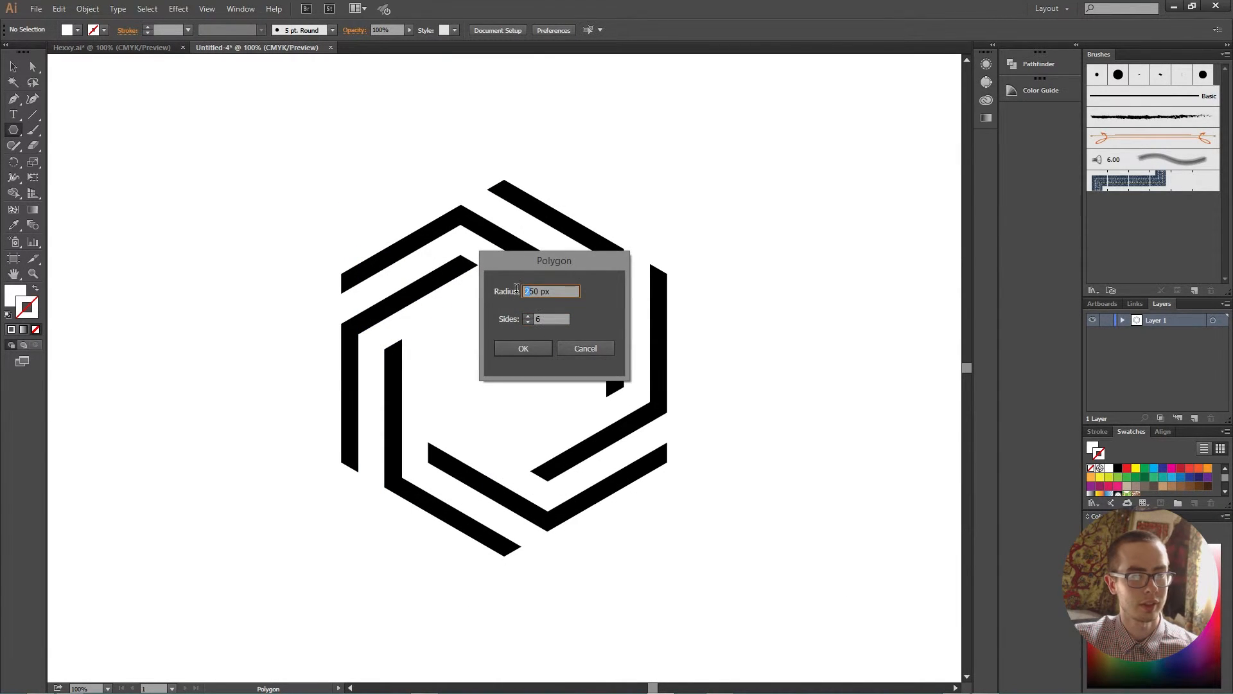
{"action": "type", "text": "150 px"}
{"action": "left_click", "coordinate": [532, 352]}
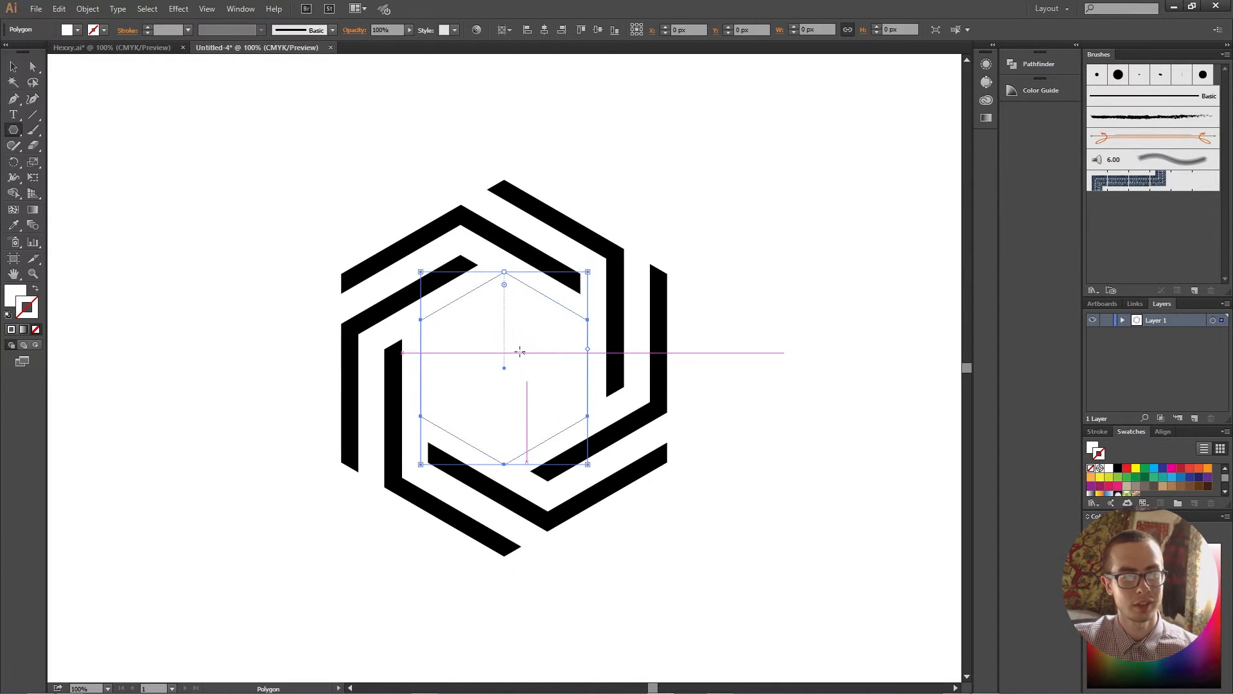
- Give the central hexagon a 20 pt black stroke
{"action": "key", "text": "v"}
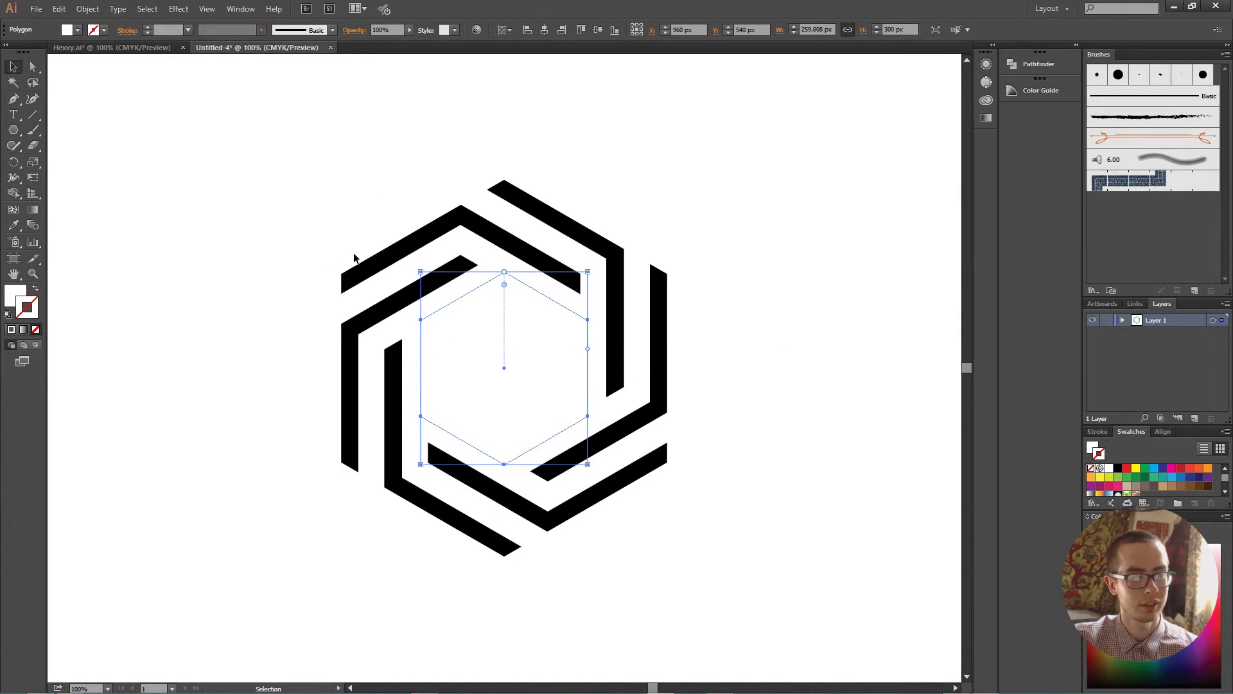
{"action": "left_click", "coordinate": [187, 31]}
{"action": "left_click", "coordinate": [221, 282]}
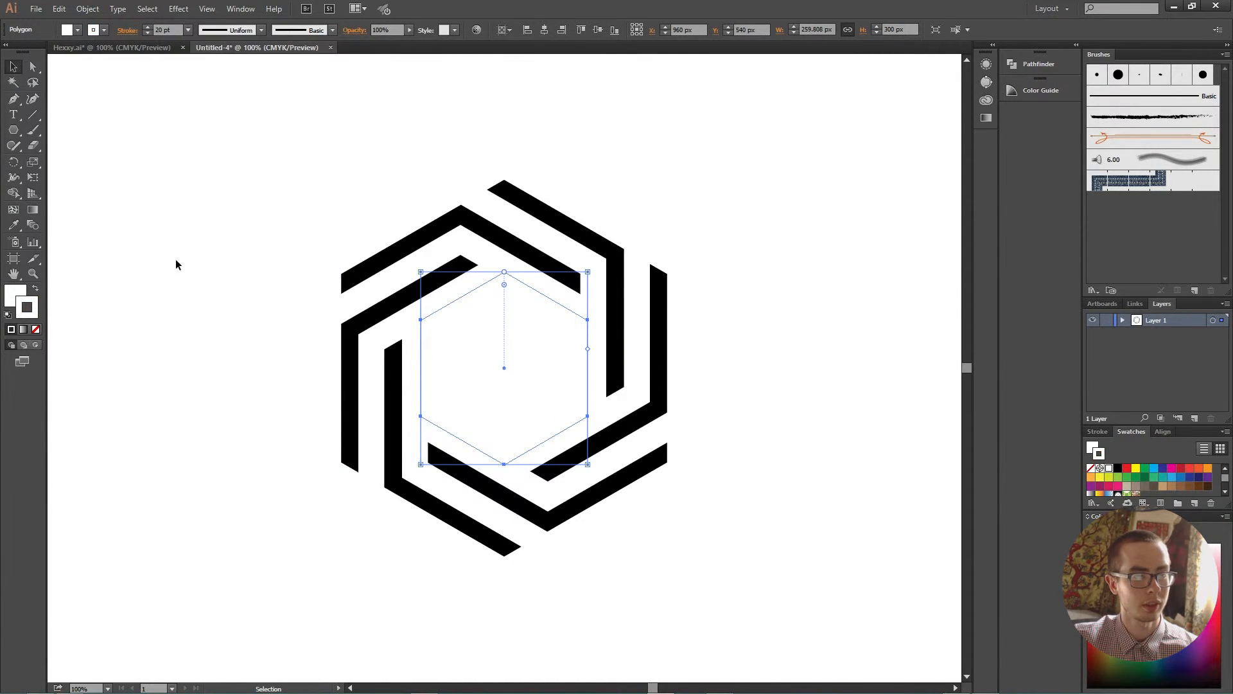
{"action": "left_click", "coordinate": [1118, 468]}
{"action": "left_click", "coordinate": [730, 270]}
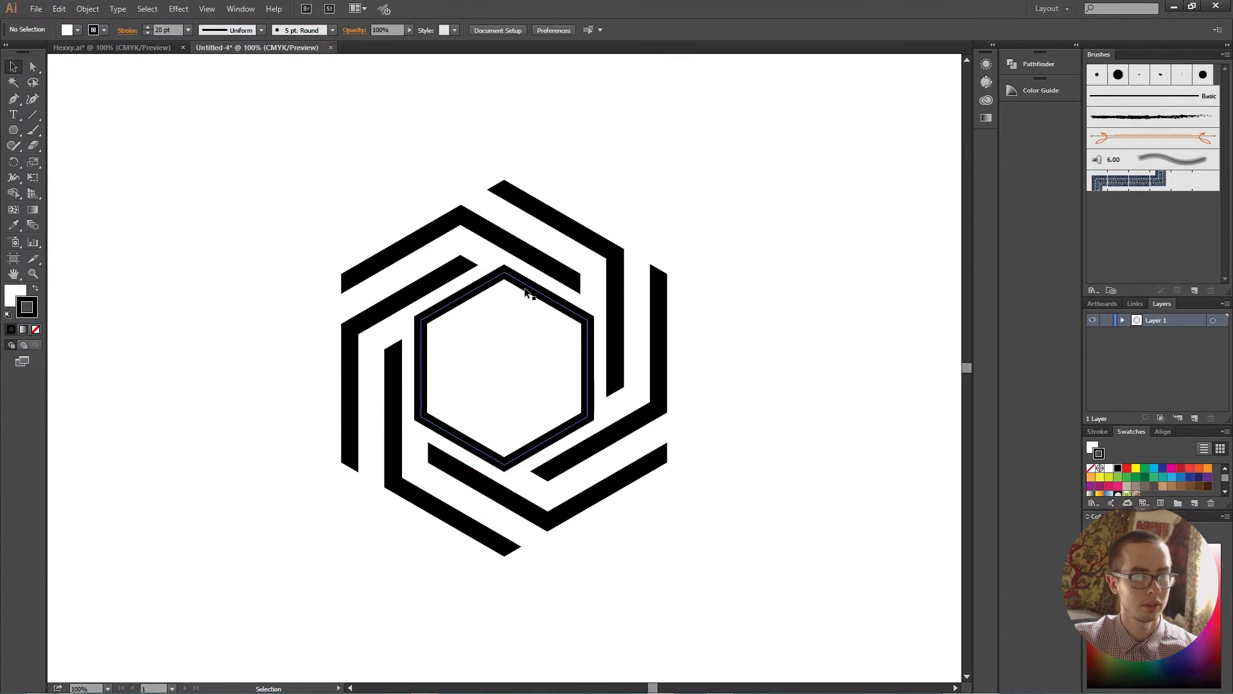
- Scale the central hexagon down about its centre to about 207 × 239 px and set its stroke to 40 pt
{"action": "left_click", "coordinate": [528, 289]}
{"action": "left_click_drag", "start_coordinate": [585, 269], "coordinate": [571, 291]}
{"action": "left_click", "coordinate": [189, 30]}
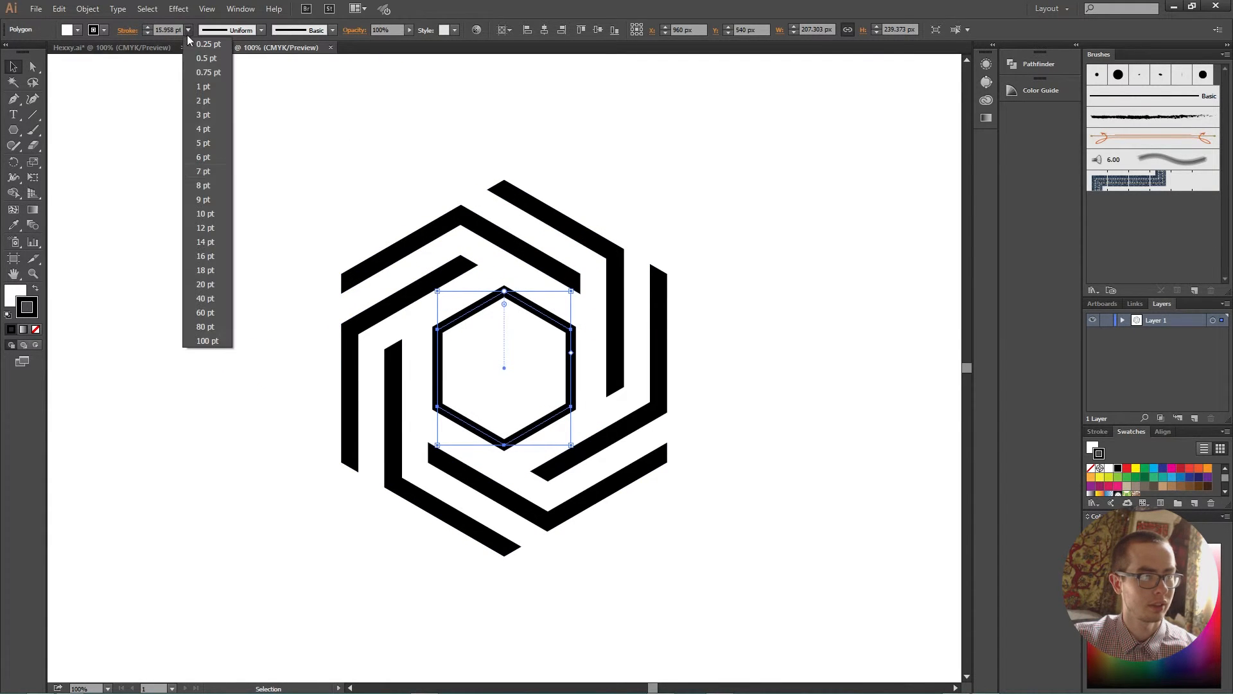
{"action": "left_click", "coordinate": [210, 297]}
{"action": "left_click", "coordinate": [223, 220]}
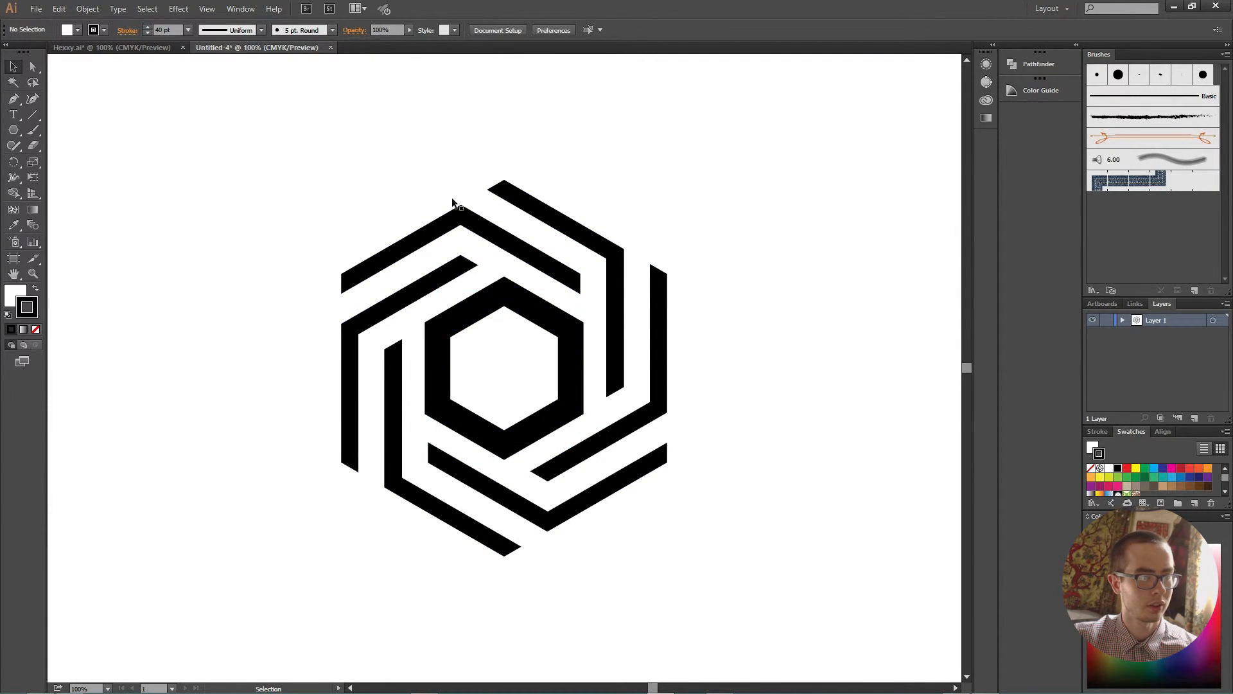
- Look at the finished hexagon pattern in the Hexxy.ai document for comparison and return to the logo document
{"action": "key", "text": "ctrl+minus"}
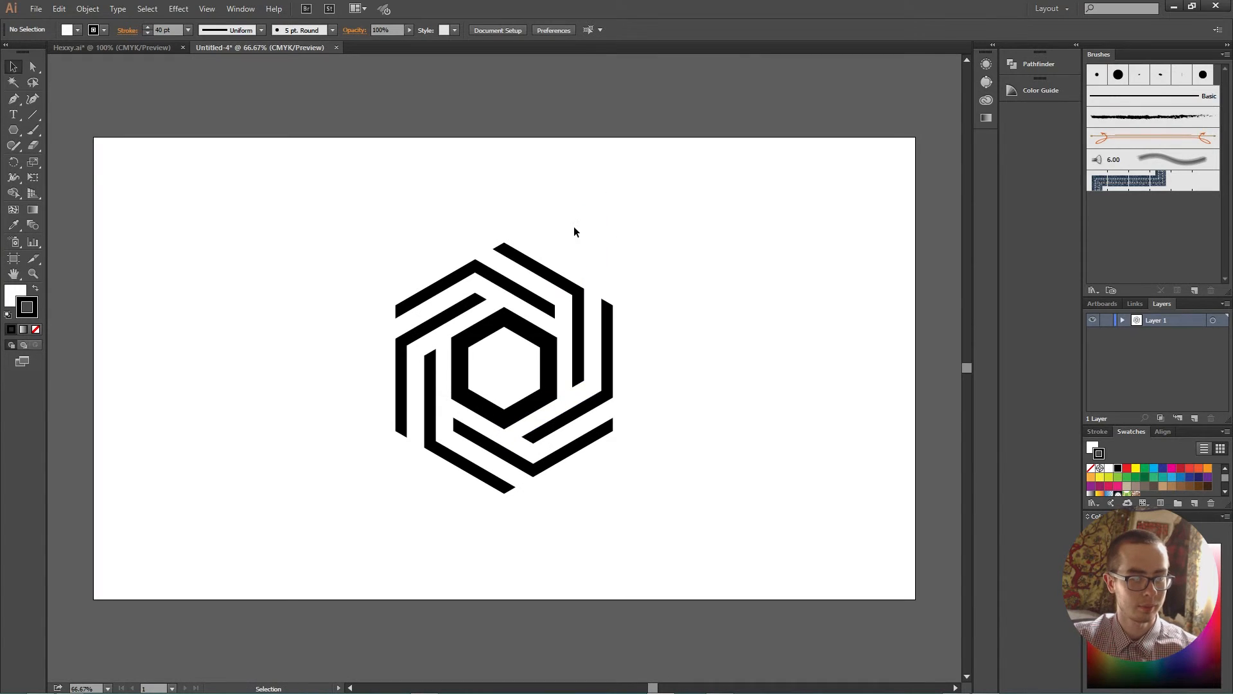
{"action": "left_click", "coordinate": [103, 50]}
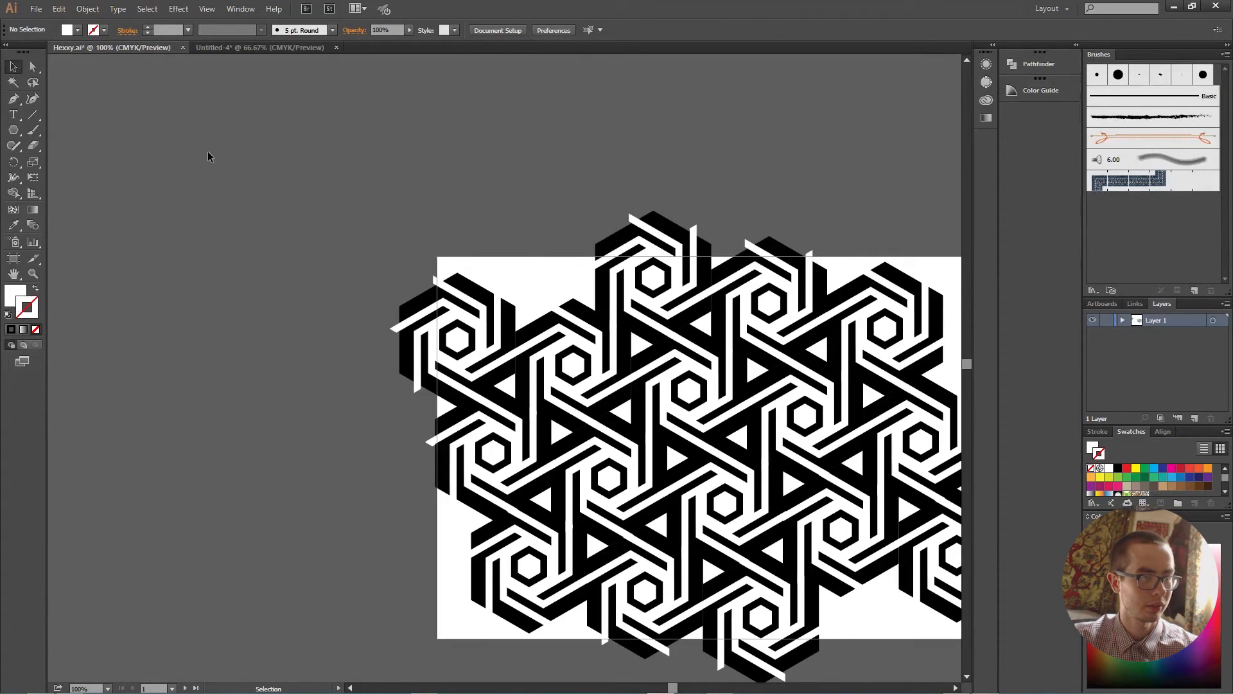
{"action": "left_click", "coordinate": [243, 46]}
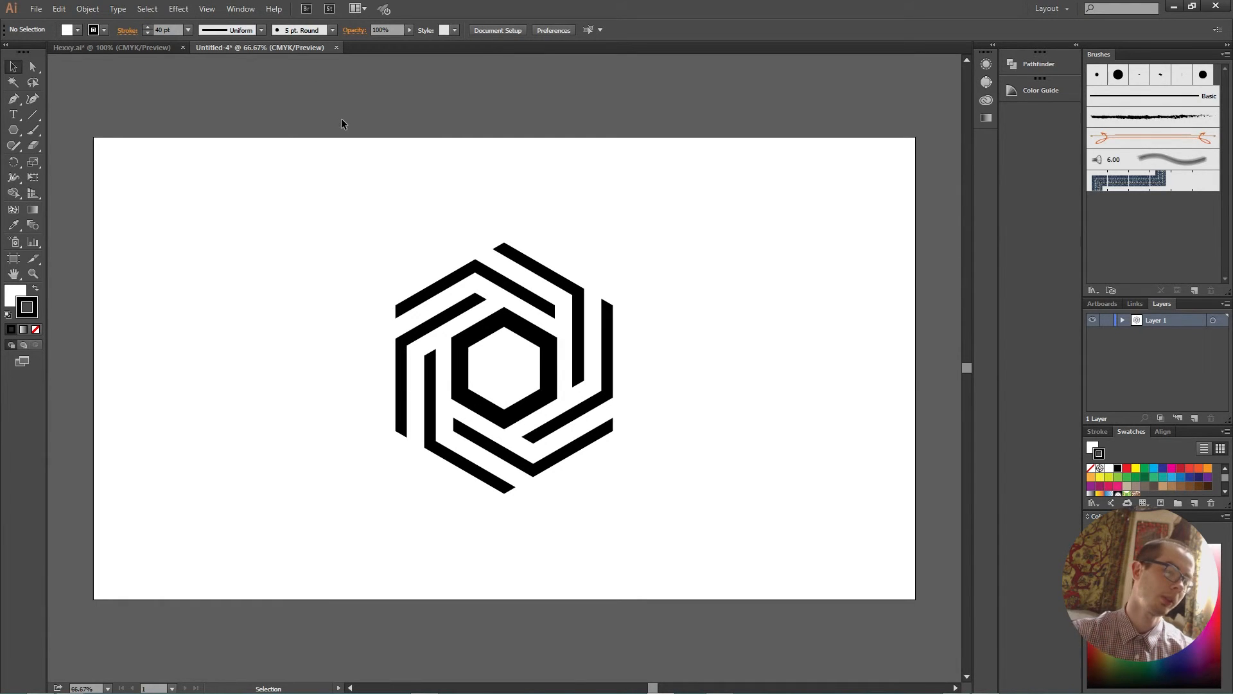
- Select all six matching white chevrons of the logo and give them a 1 pt light green stroke
{"action": "left_click_drag", "start_coordinate": [319, 222], "coordinate": [727, 539]}
{"action": "left_click", "coordinate": [713, 325]}
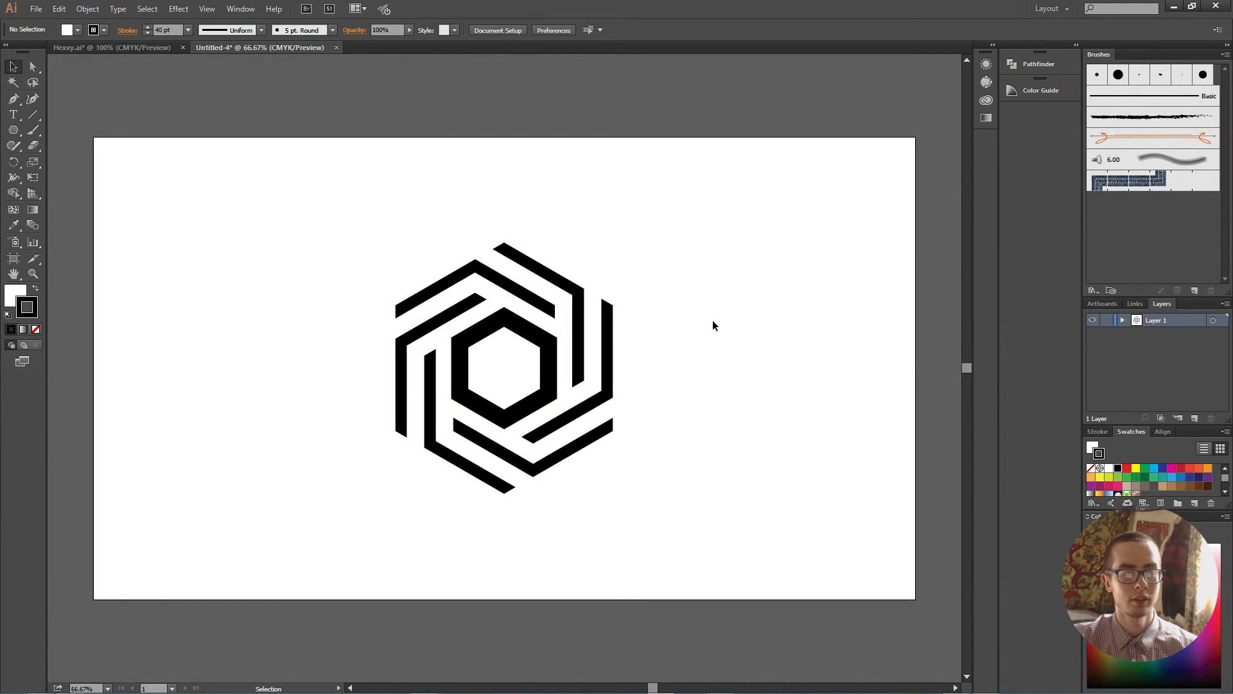
{"action": "left_click", "coordinate": [420, 354]}
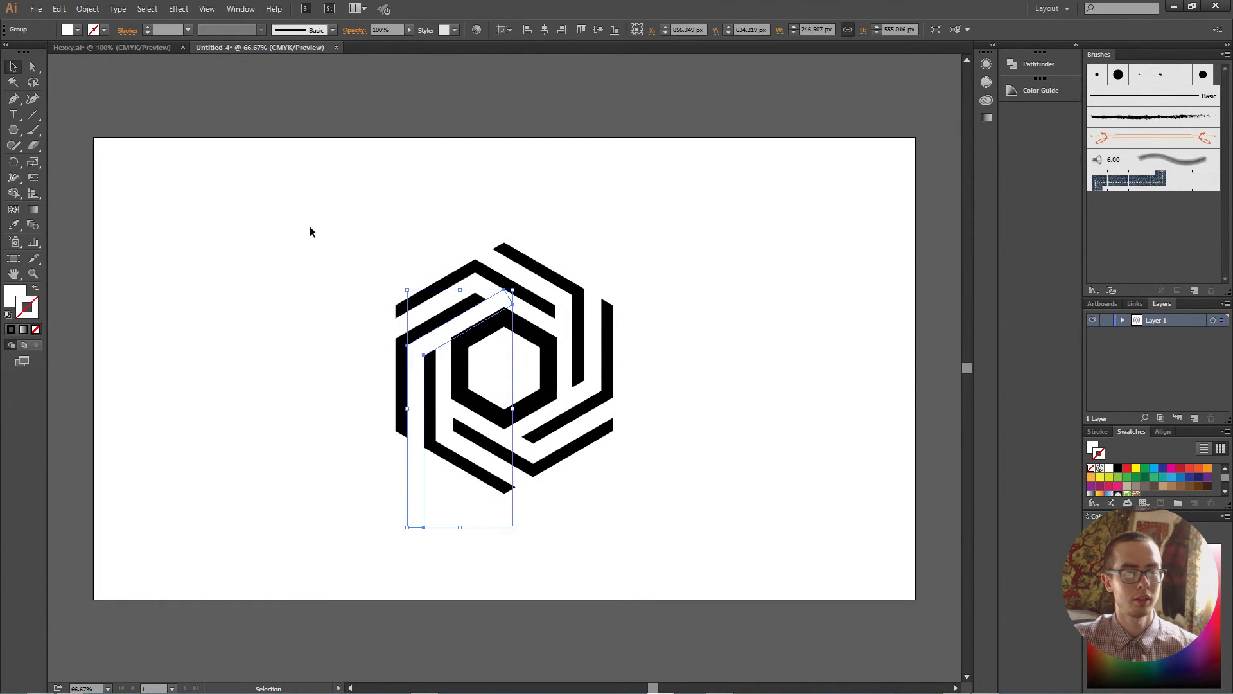
{"action": "left_click", "coordinate": [310, 227]}
{"action": "left_click_drag", "start_coordinate": [326, 201], "coordinate": [631, 471]}
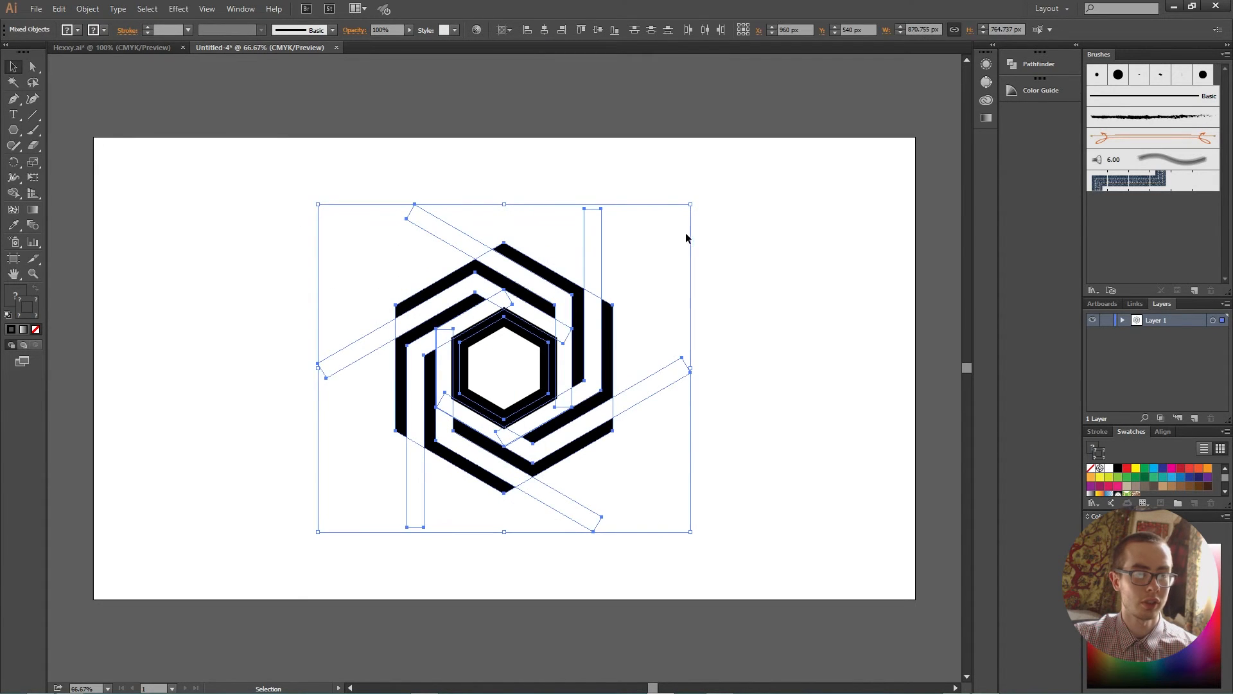
{"action": "left_click", "coordinate": [618, 246]}
{"action": "left_click", "coordinate": [587, 237]}
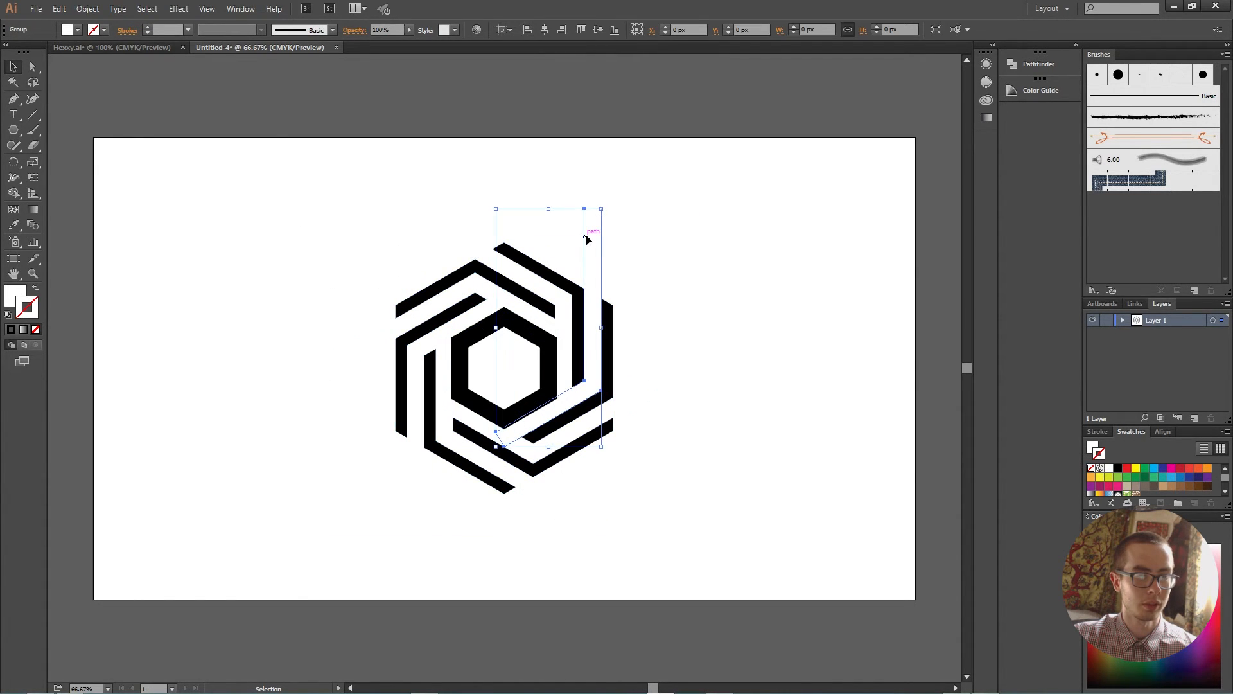
{"action": "left_click", "coordinate": [954, 31]}
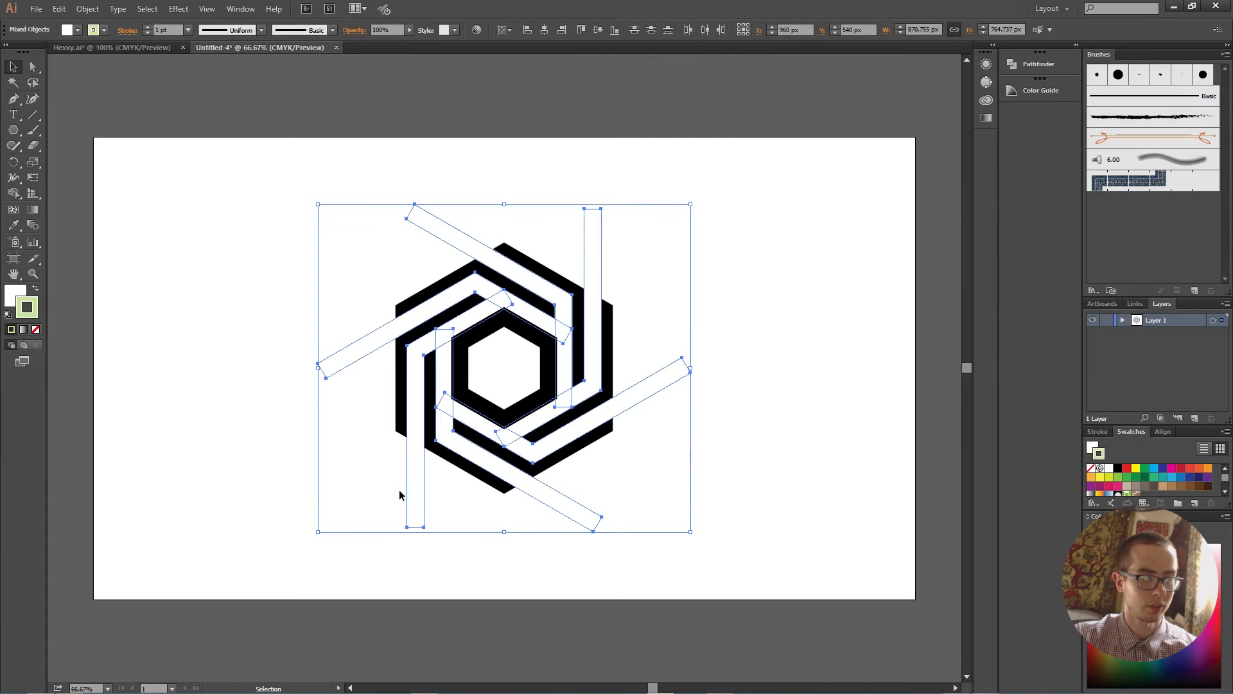
- Try recolouring the six chevrons with a light green fill and a dark blue fill, each without a stroke
{"action": "left_click", "coordinate": [36, 288]}
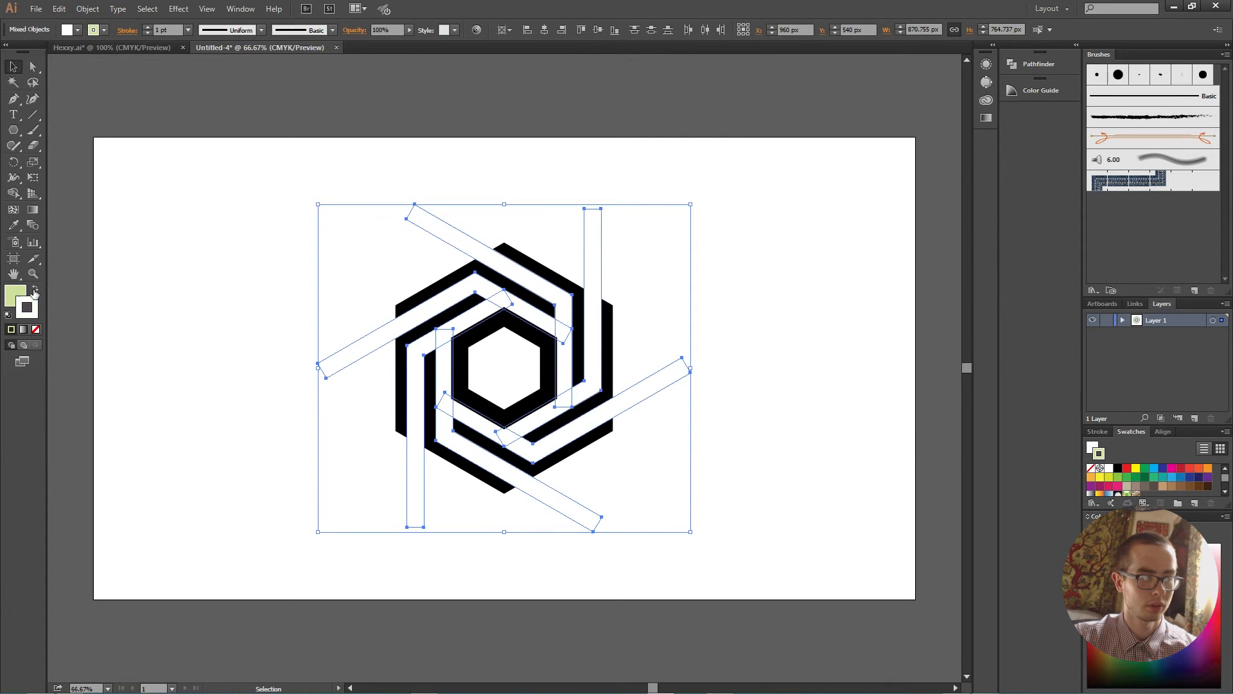
{"action": "left_click", "coordinate": [36, 332]}
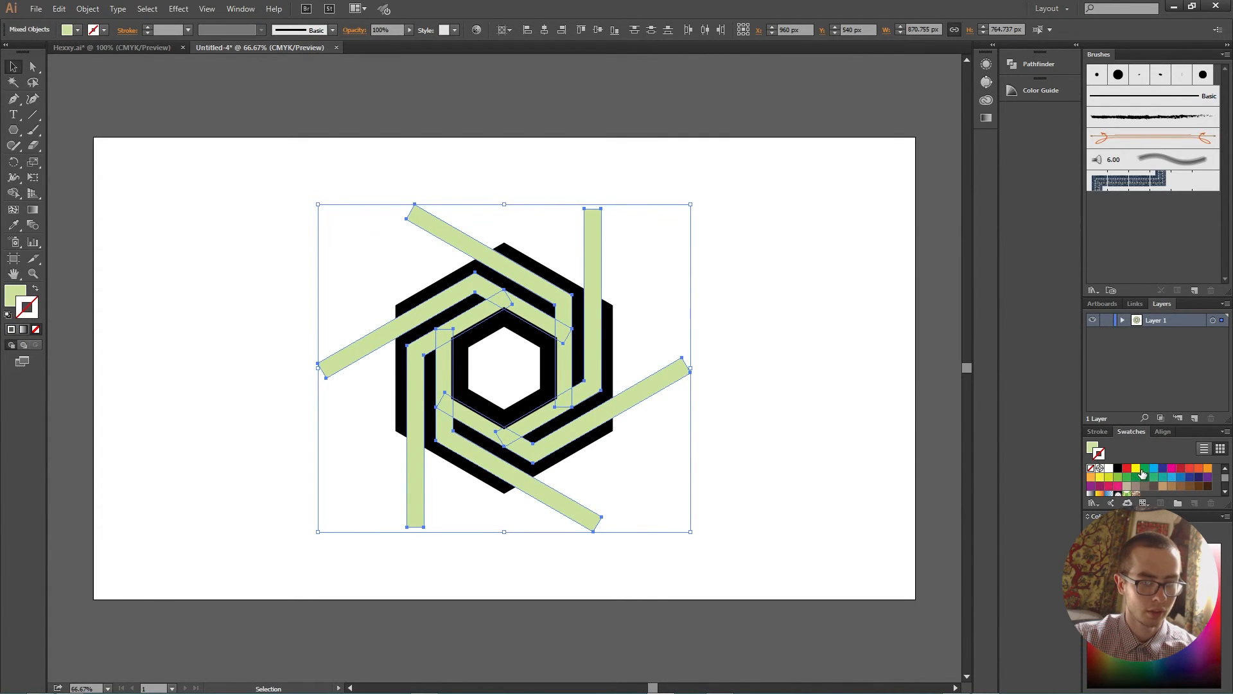
{"action": "left_click", "coordinate": [1163, 470]}
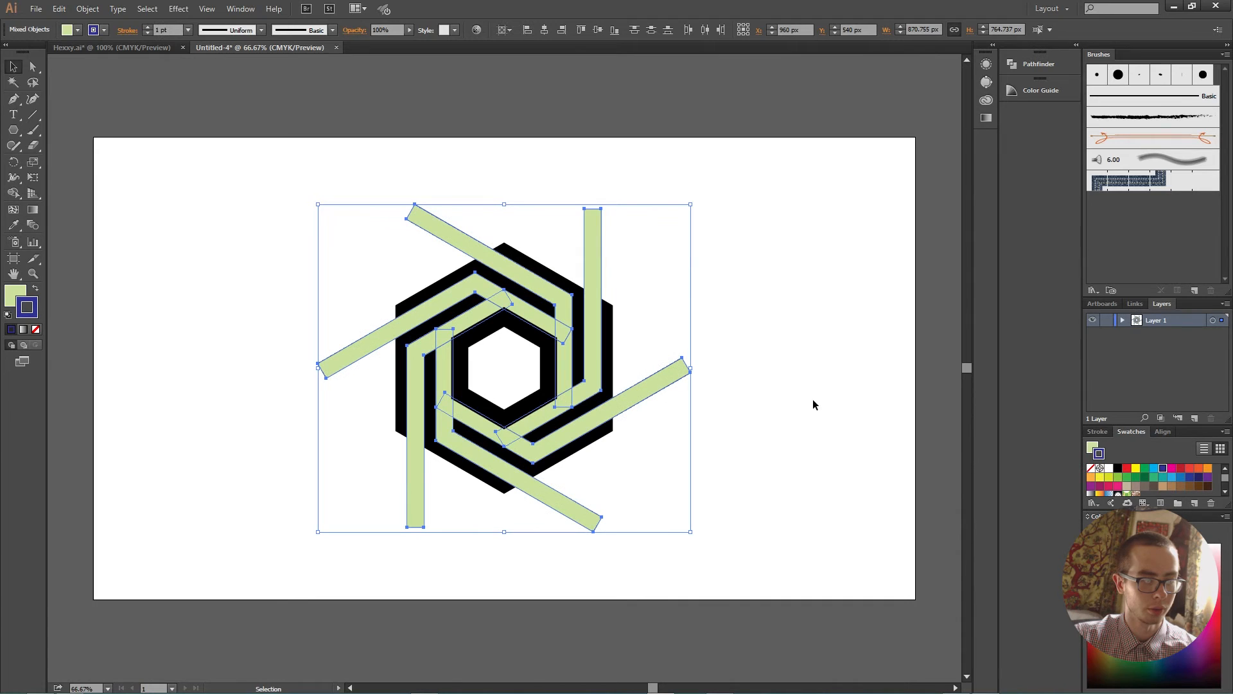
{"action": "left_click", "coordinate": [35, 289]}
{"action": "left_click", "coordinate": [34, 331]}
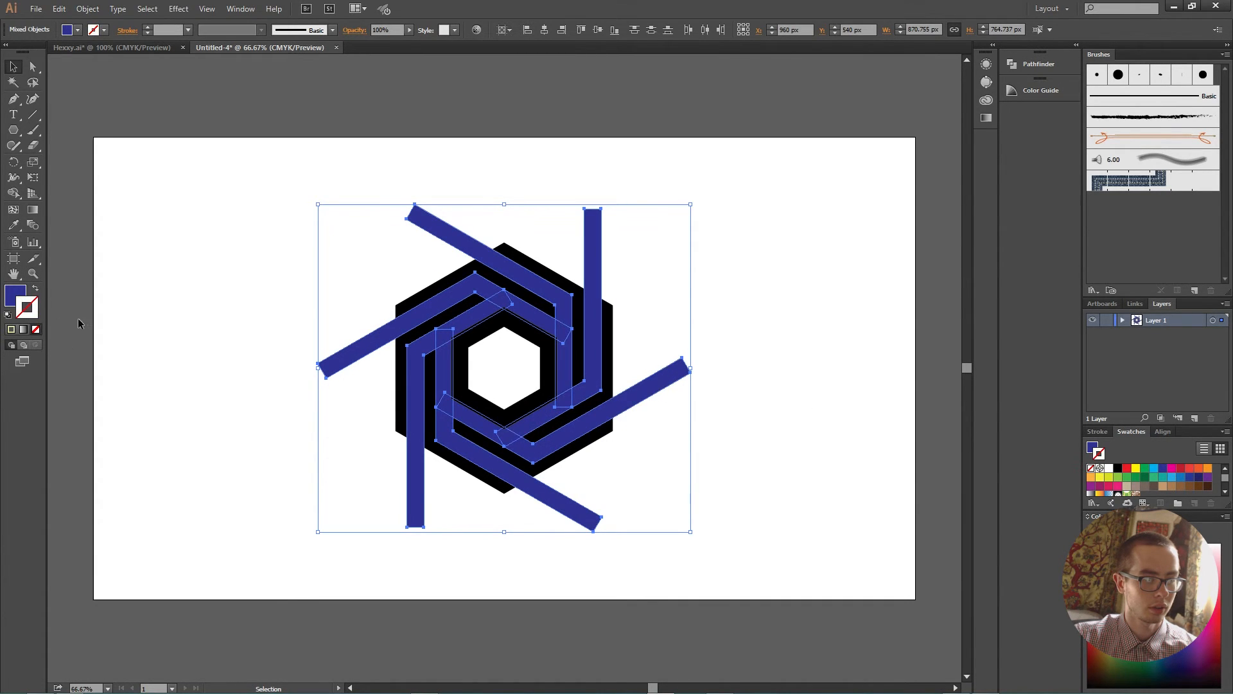
- Undo the dark blue and light green fills of the six chevrons and deselect them
{"action": "left_click", "coordinate": [173, 310]}
{"action": "key", "text": "ctrl+z"}
{"action": "key", "text": "ctrl+z"}
{"action": "key", "text": "ctrl+z"}
{"action": "key", "text": "ctrl+z"}
{"action": "key", "text": "ctrl+z"}
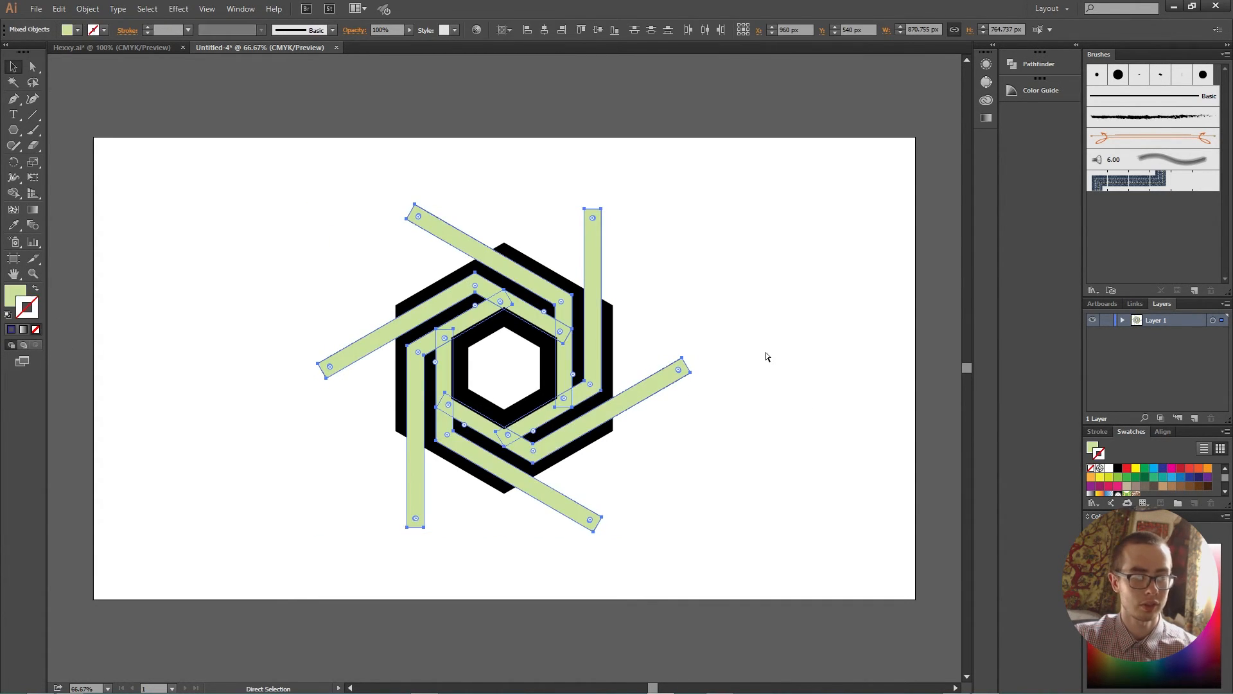
{"action": "key", "text": "ctrl+z"}
{"action": "left_click", "coordinate": [745, 341]}
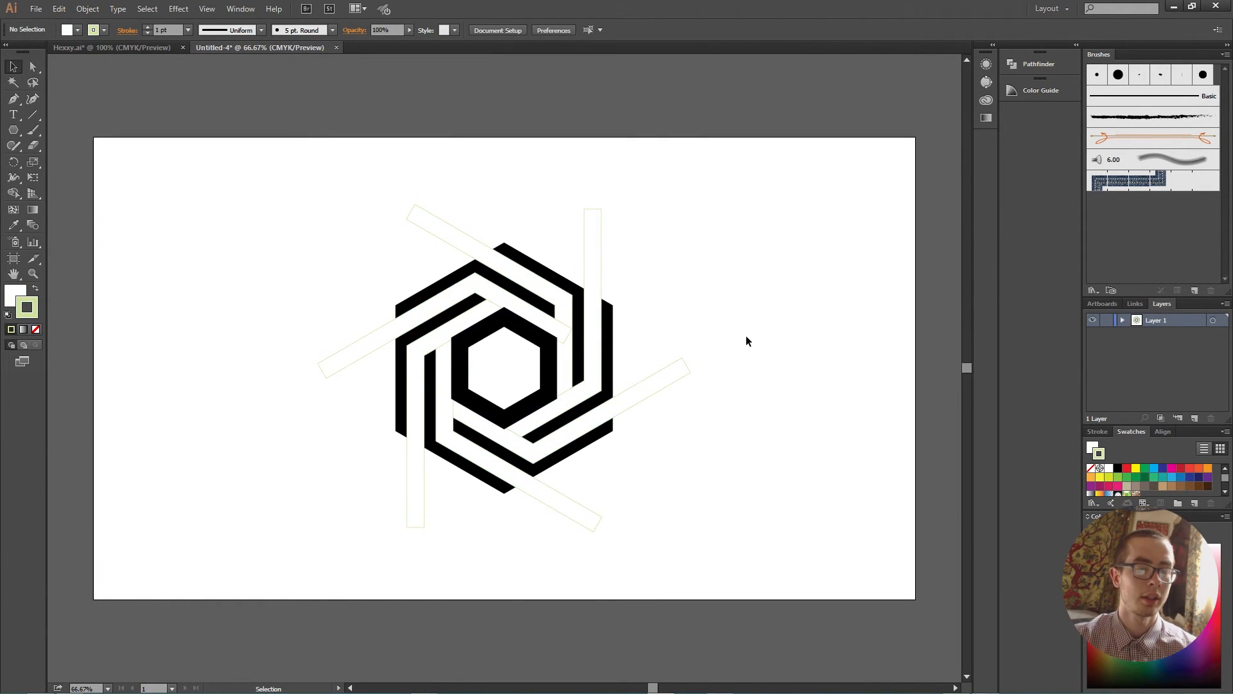